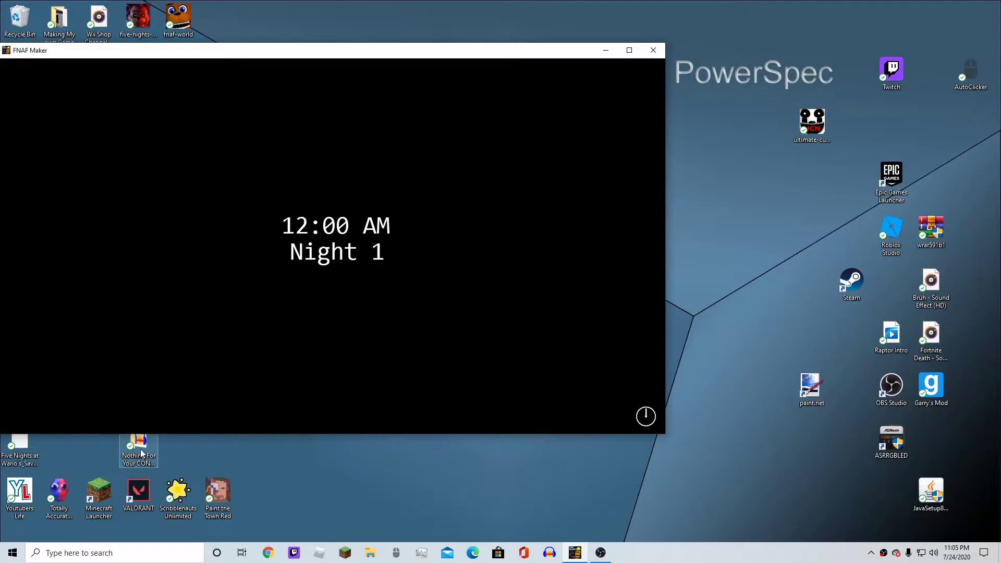
Step: Test Night 1 of the running game in a maximized window, check the camera monitor, and close the game
left_click(141, 454)
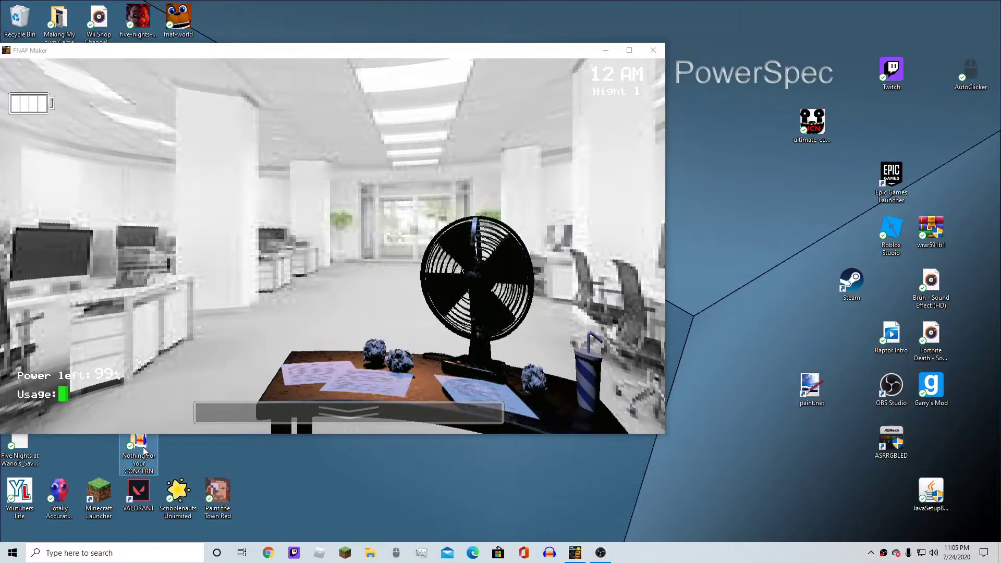
mouse_move(422, 412)
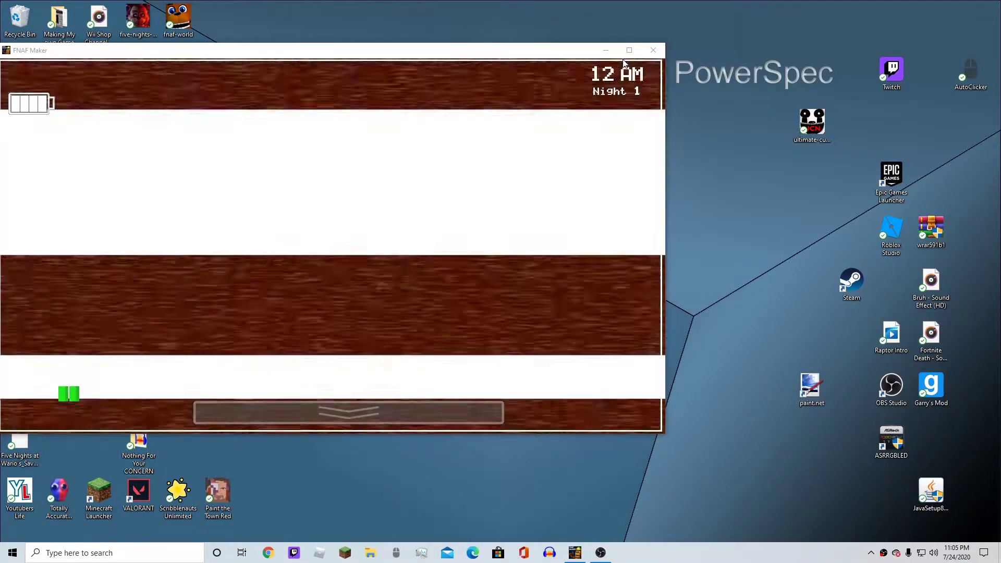
left_click(630, 50)
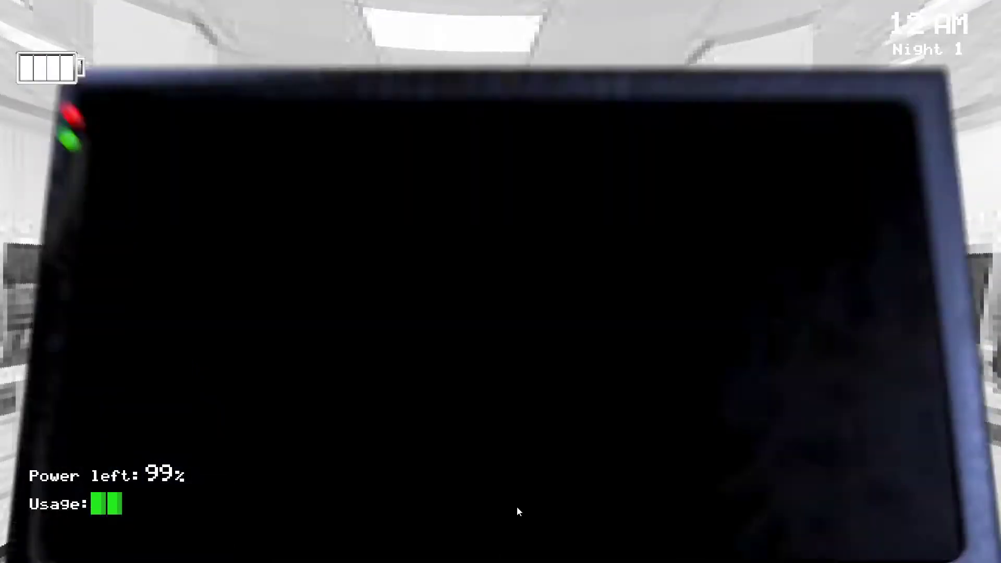
mouse_move(521, 543)
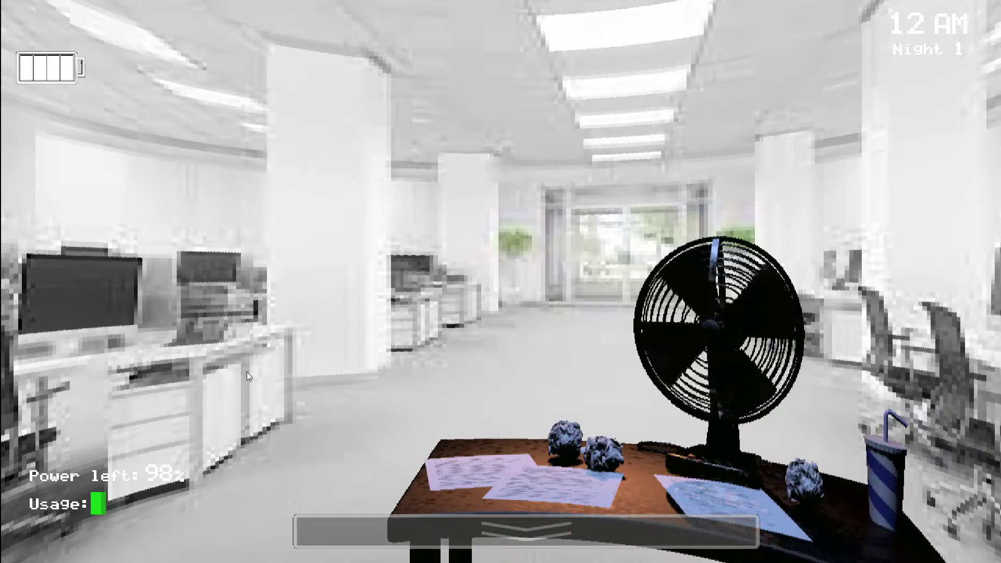
key("super")
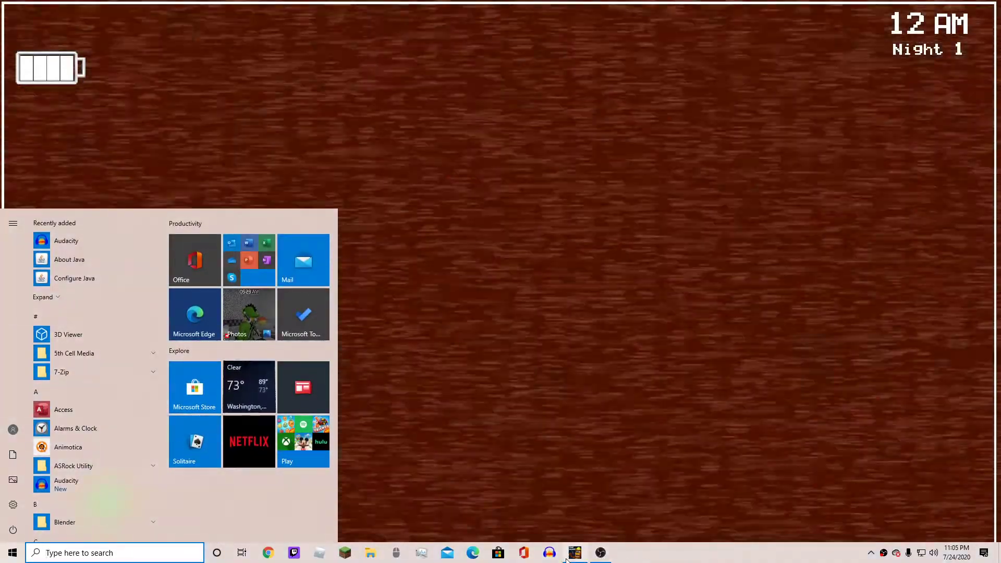
right_click(571, 547)
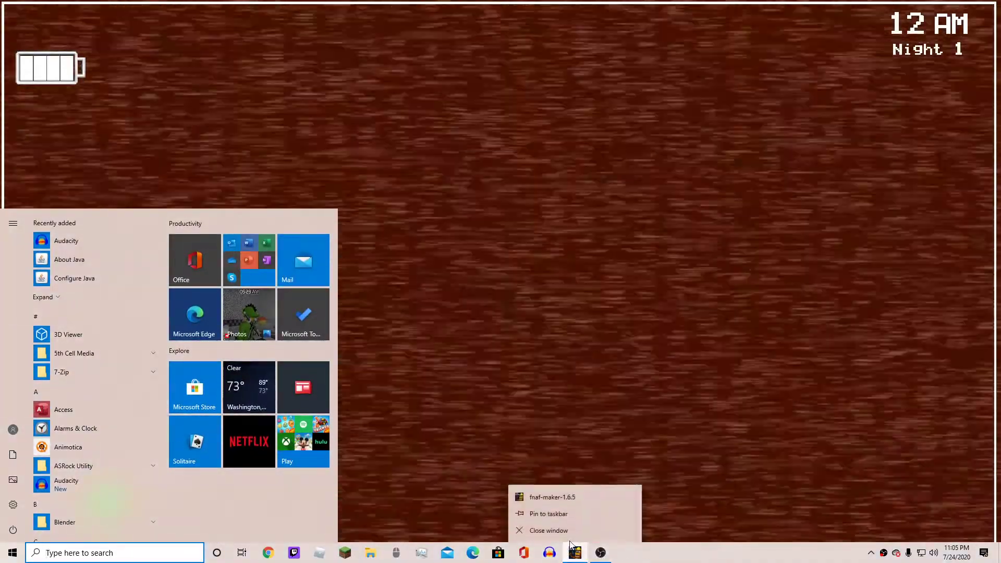
left_click(574, 531)
Step: Load the game Making My own Game for editing and enter its Office Editor
left_click(478, 261)
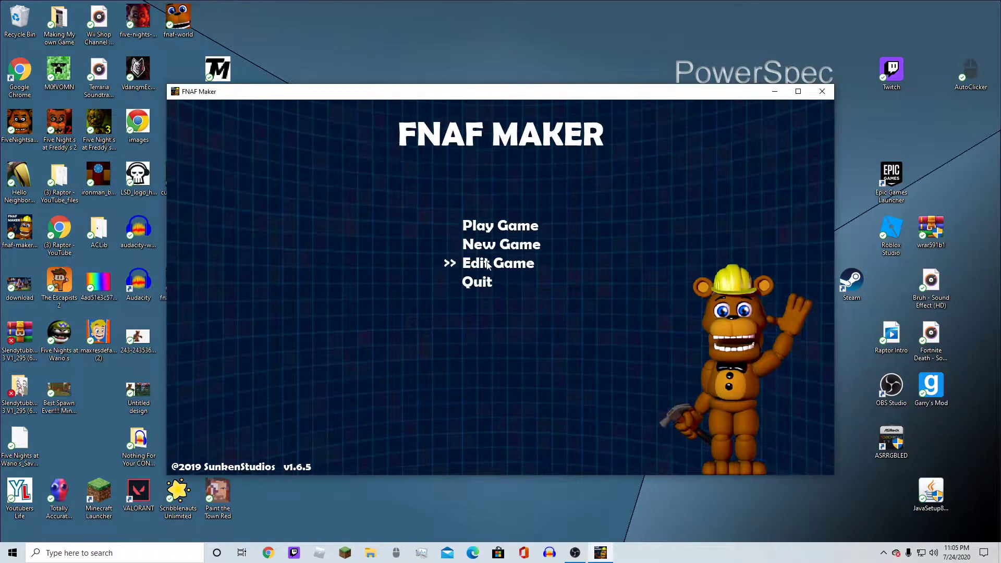
left_click(488, 263)
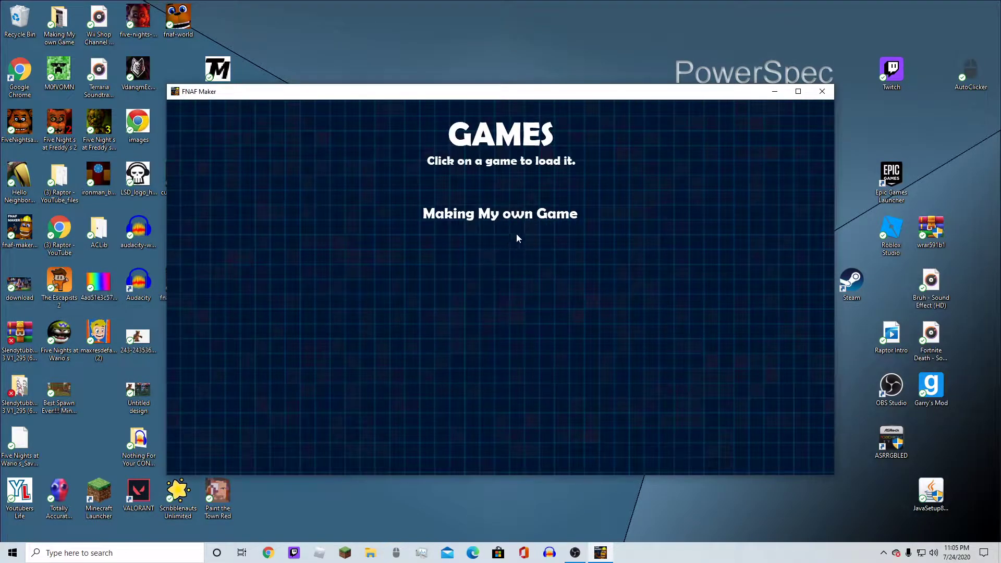
left_click(538, 218)
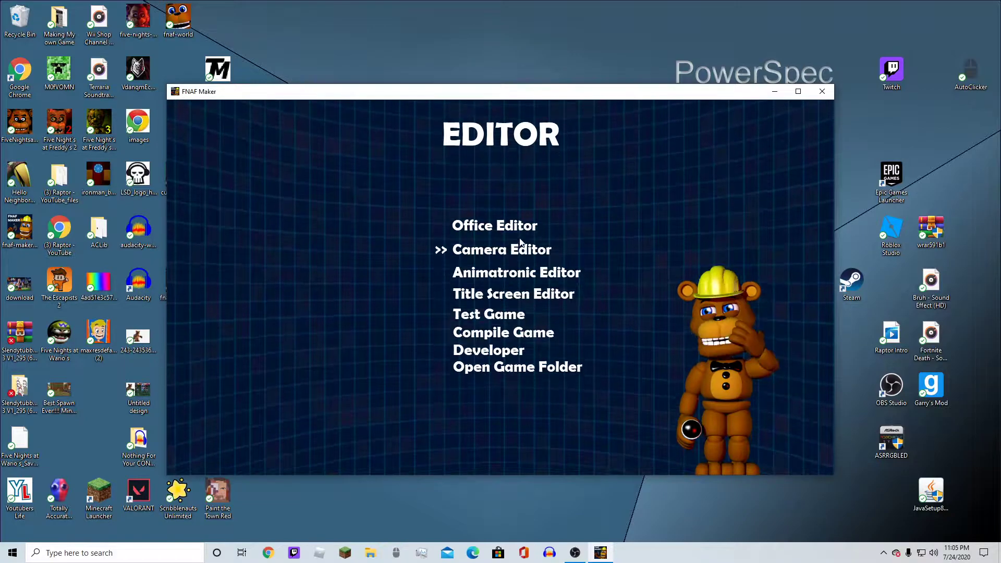
left_click(519, 229)
Step: Create a new office state named Ofiice
left_click(323, 333)
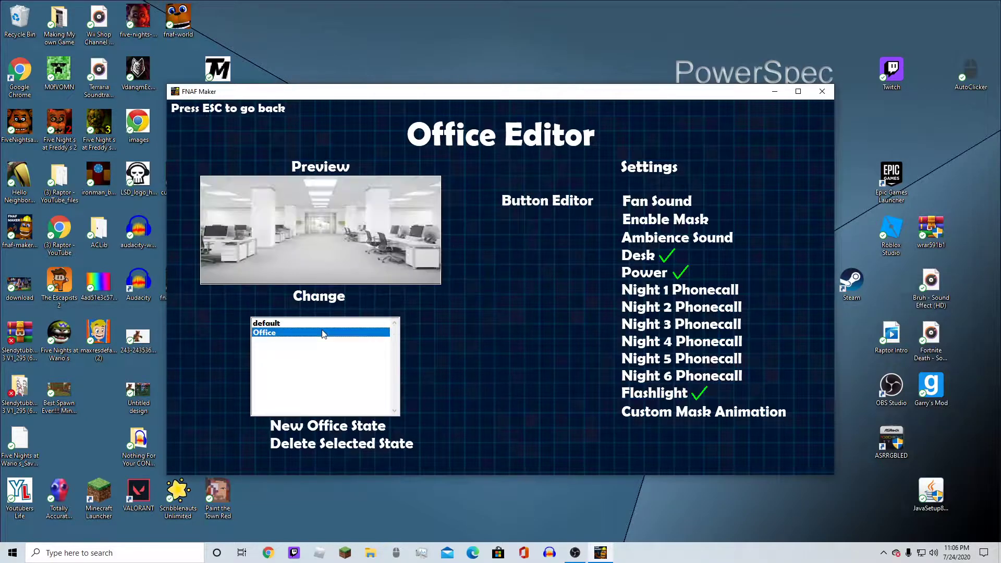
left_click(338, 432)
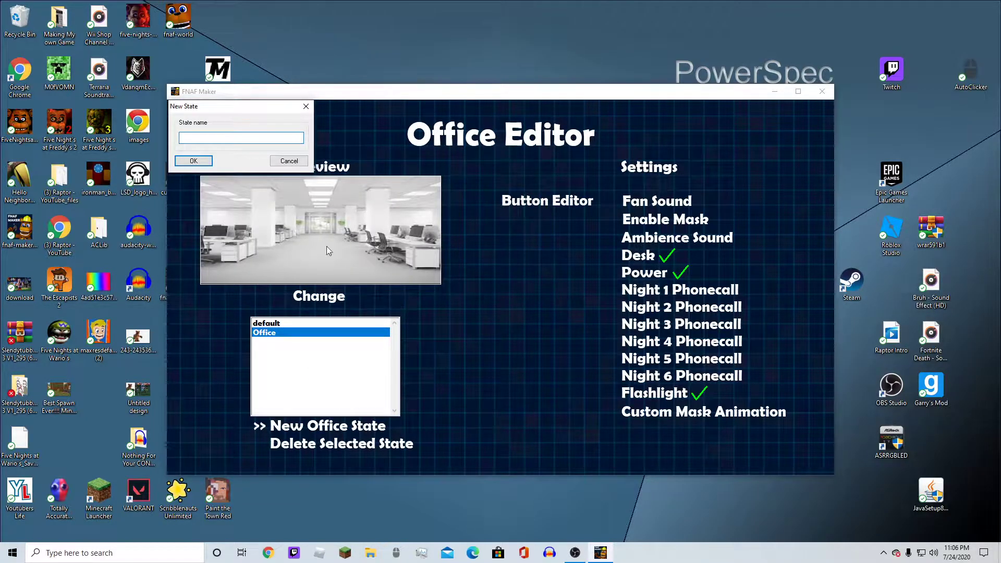
left_click(290, 161)
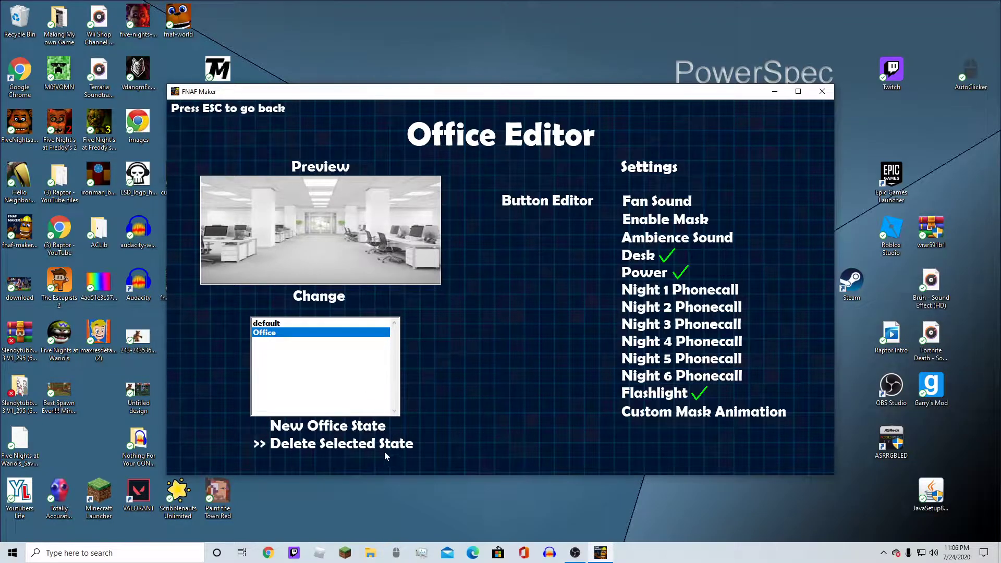
left_click(372, 432)
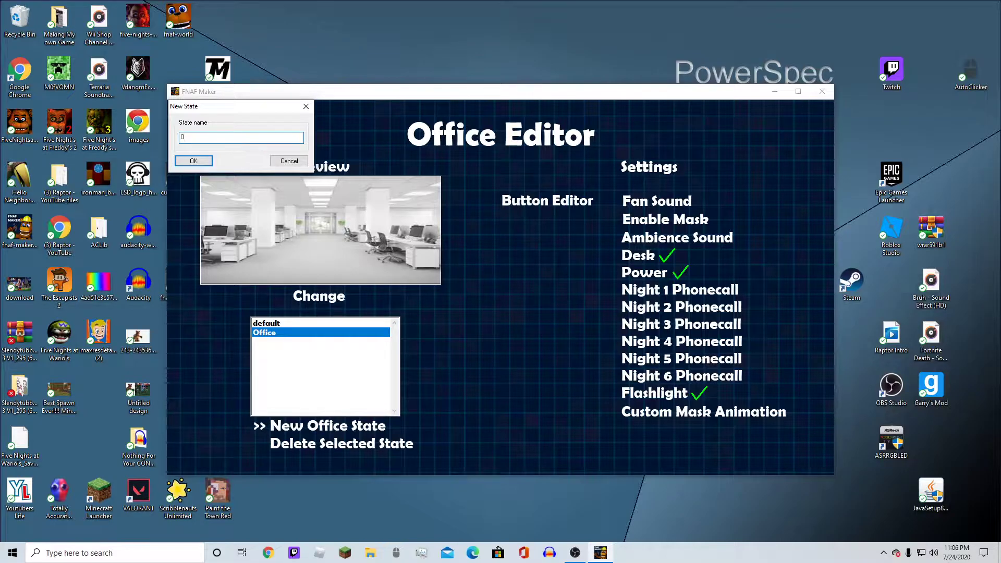
key("Return")
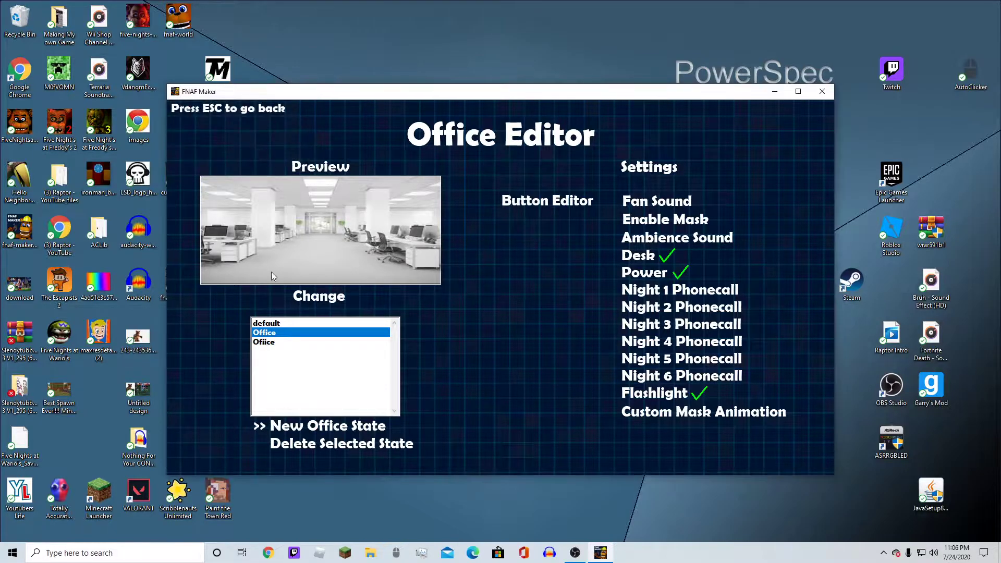
Step: Delete the old office state named Office
left_click(301, 342)
left_click(304, 335)
left_click(328, 443)
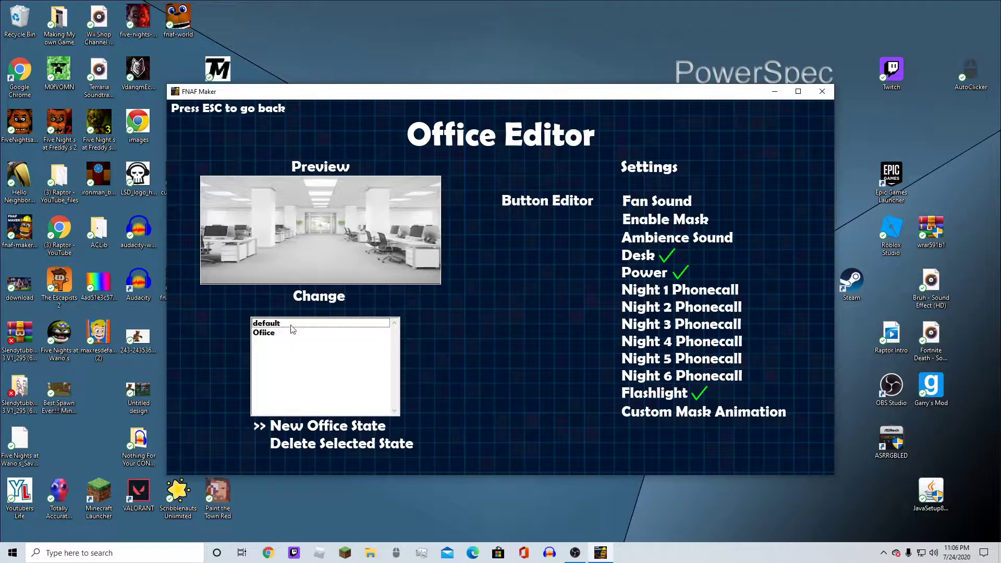
Step: Set the Ofiice state's picture to image 39 from the Office folder inside Textures on the Desktop
left_click(291, 327)
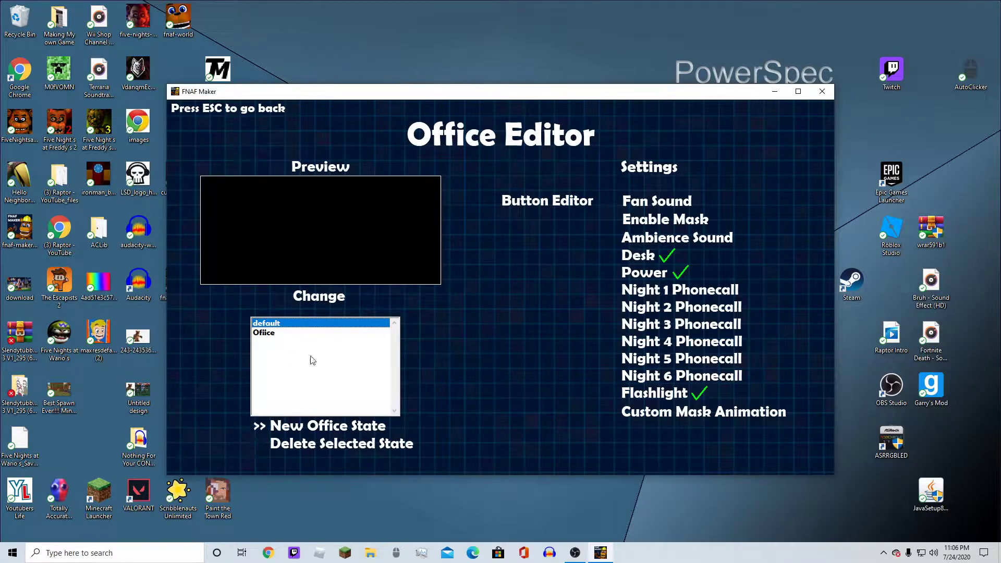
left_click(293, 334)
left_click(323, 296)
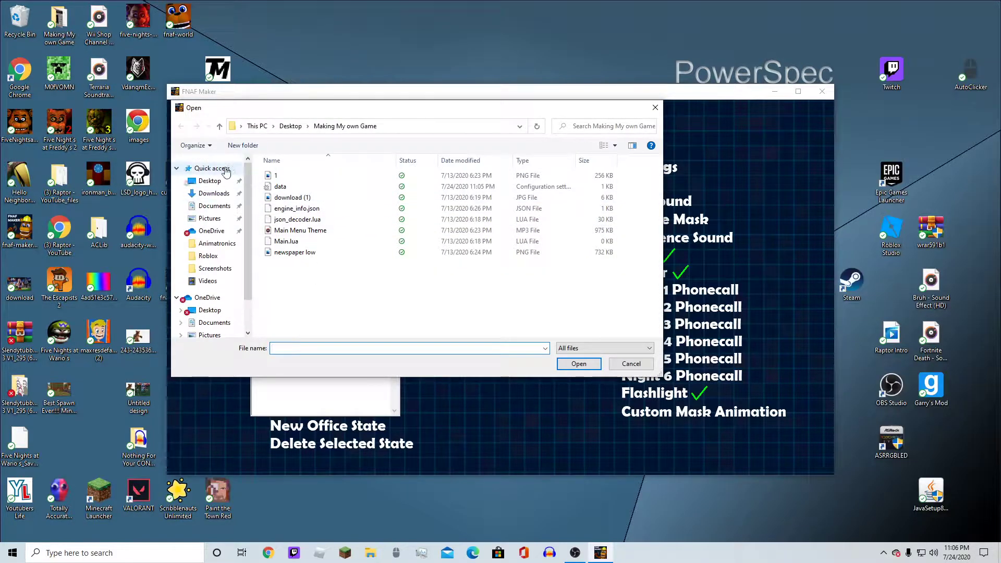
left_click(231, 169)
left_click(210, 180)
left_click(362, 242)
double_click(362, 242)
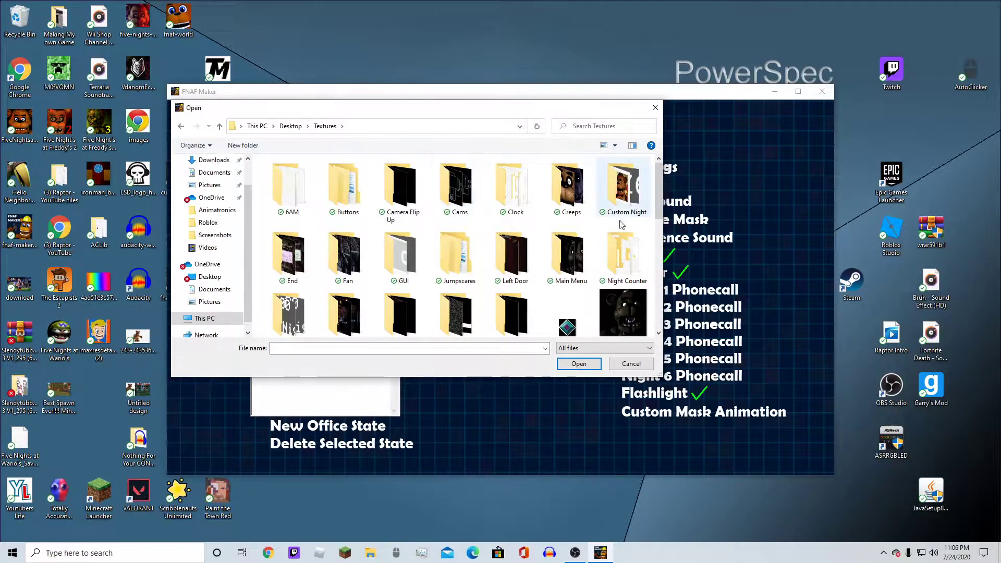
scroll(522, 247, "down", 1)
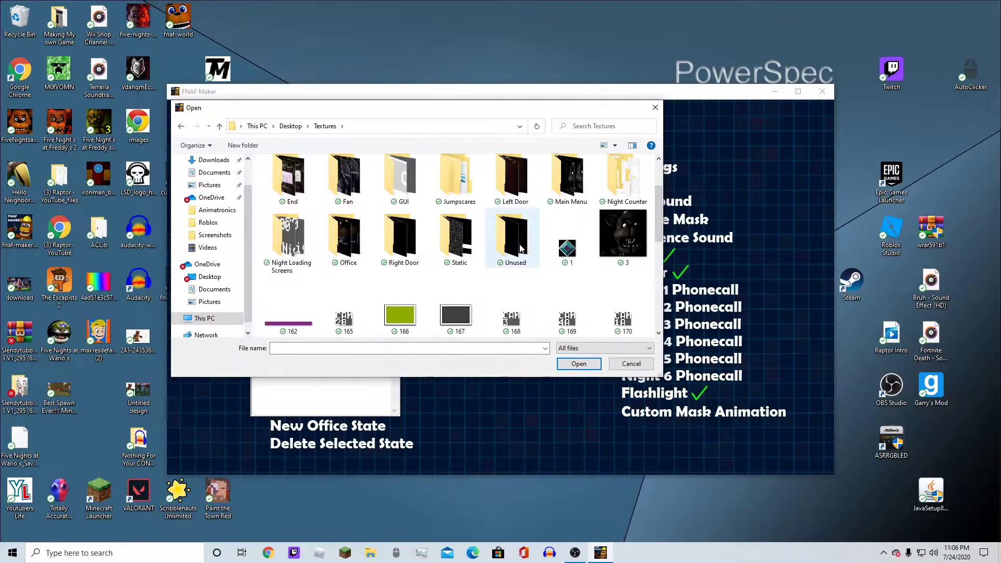
scroll(518, 256, "up", 1)
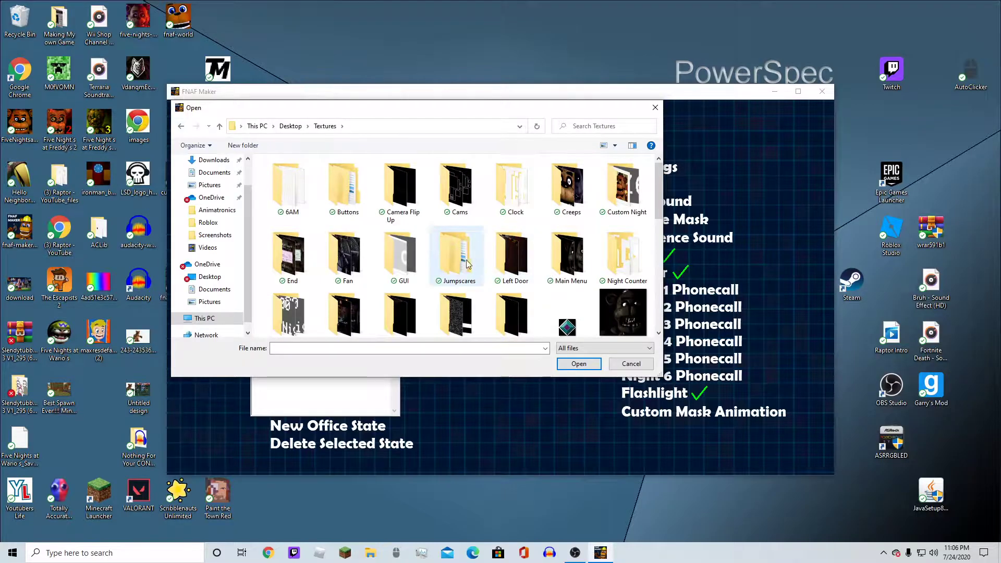
scroll(475, 249, "down", 1)
double_click(342, 258)
left_click(356, 212)
double_click(356, 204)
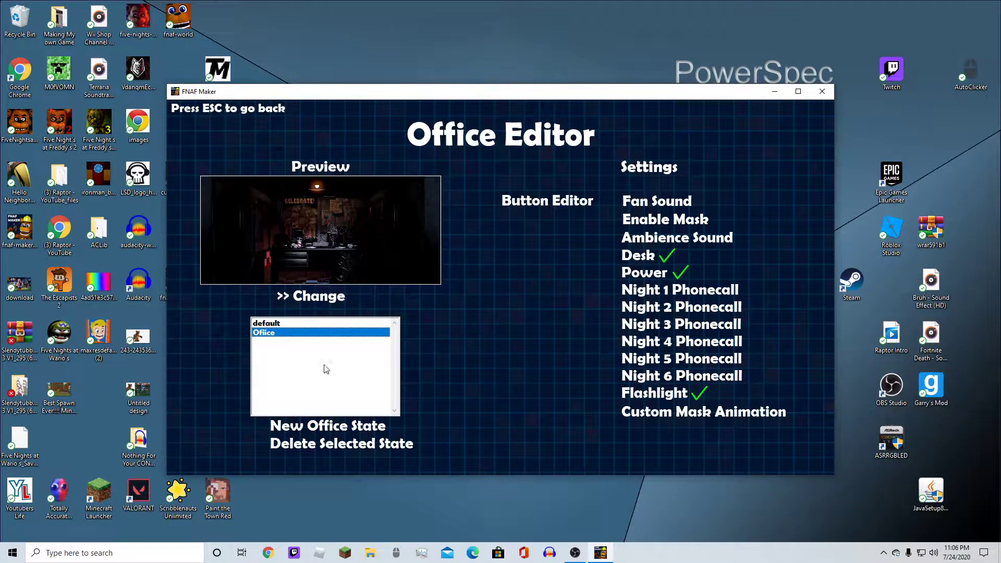
Step: With the Ofiice state selected, choose powerdown from the Desktop's Sounds > Office folder as the fan sound
key("Up")
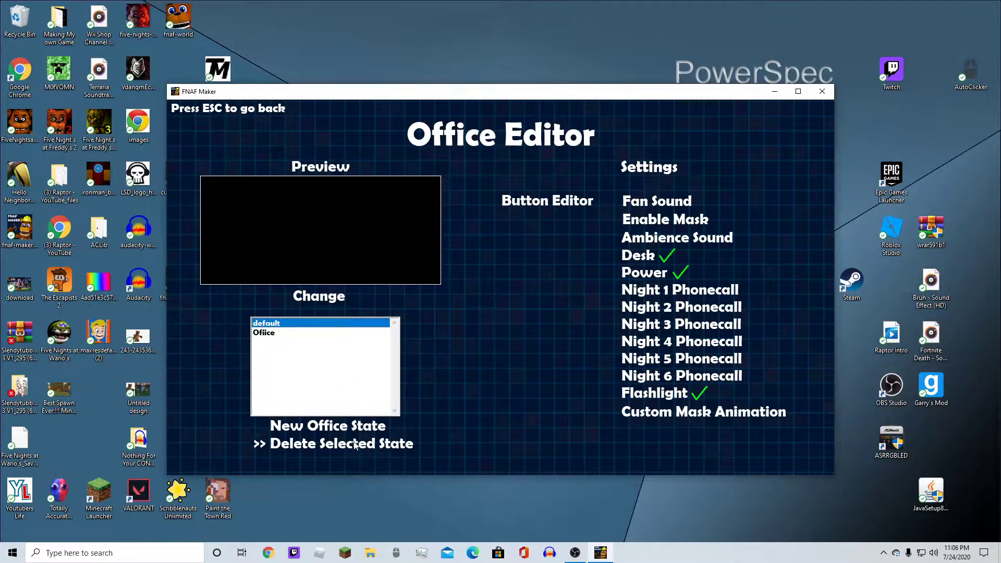
left_click(369, 335)
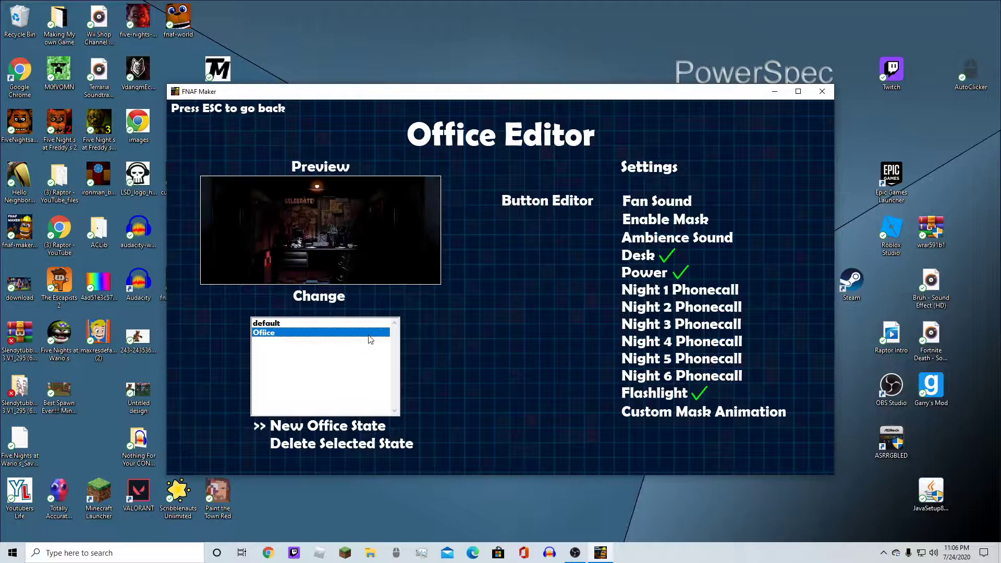
left_click(656, 202)
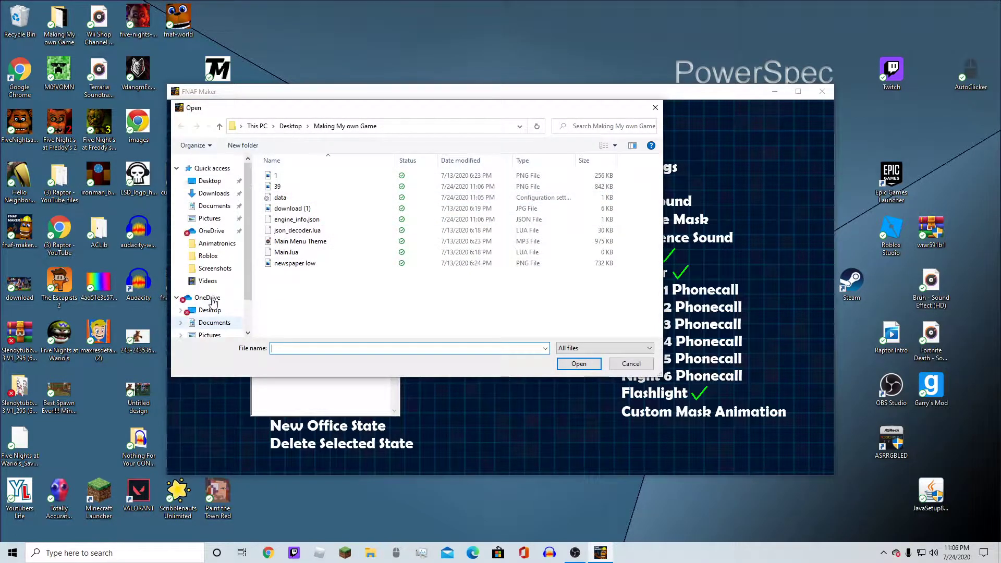
left_click(222, 182)
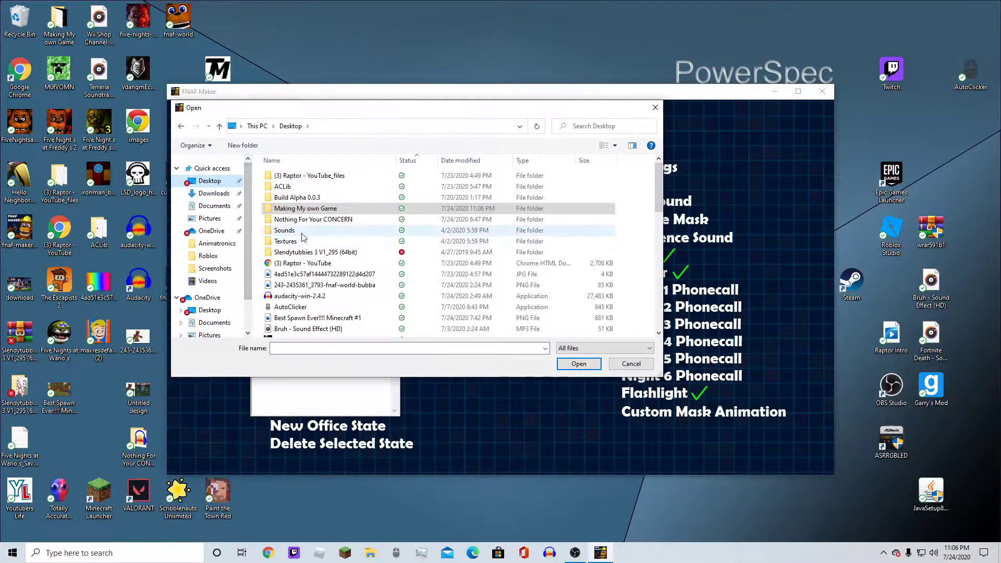
double_click(302, 230)
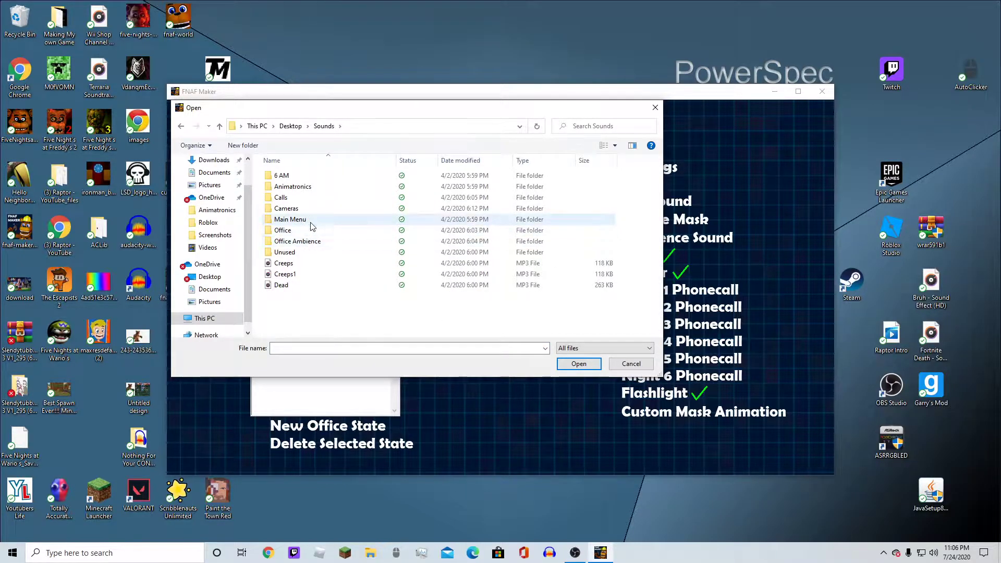
double_click(308, 231)
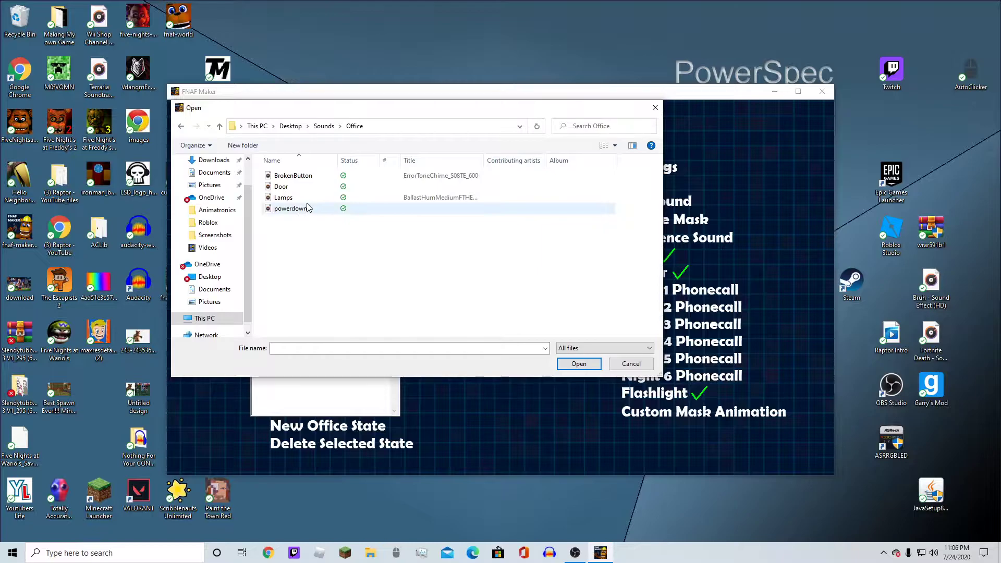
double_click(308, 208)
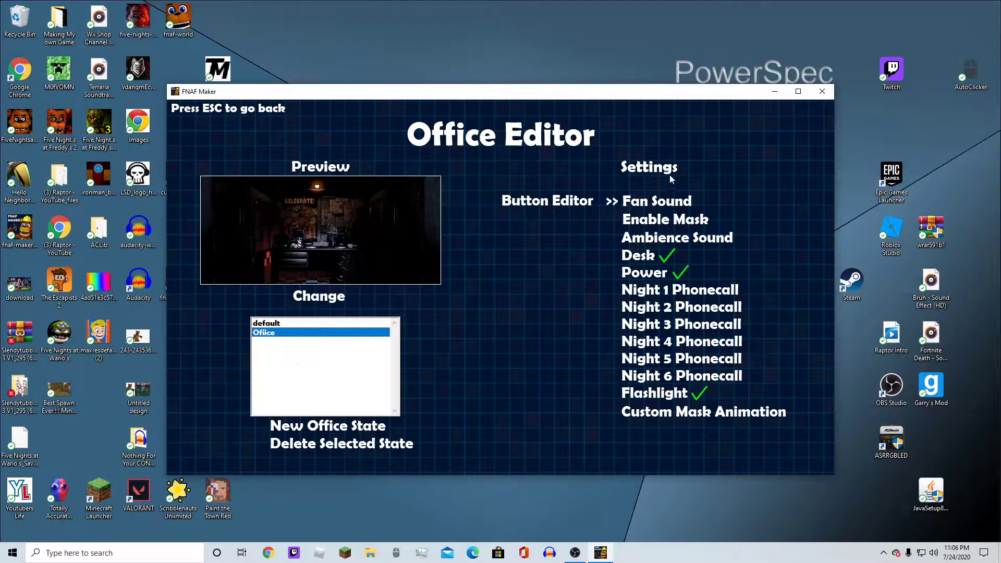
Step: Choose EerieAmbienceLargeSca_MV005 from the Desktop's Sounds > Office Ambience folder as the ambience sound
left_click(669, 244)
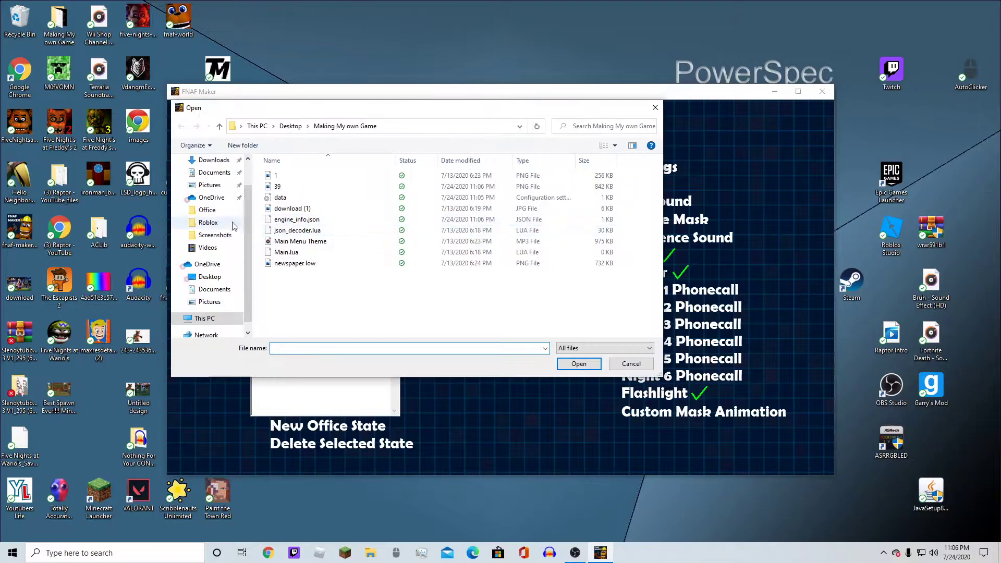
scroll(226, 277, "up", 2)
left_click(210, 181)
scroll(356, 255, "down", 4)
scroll(356, 256, "up", 3)
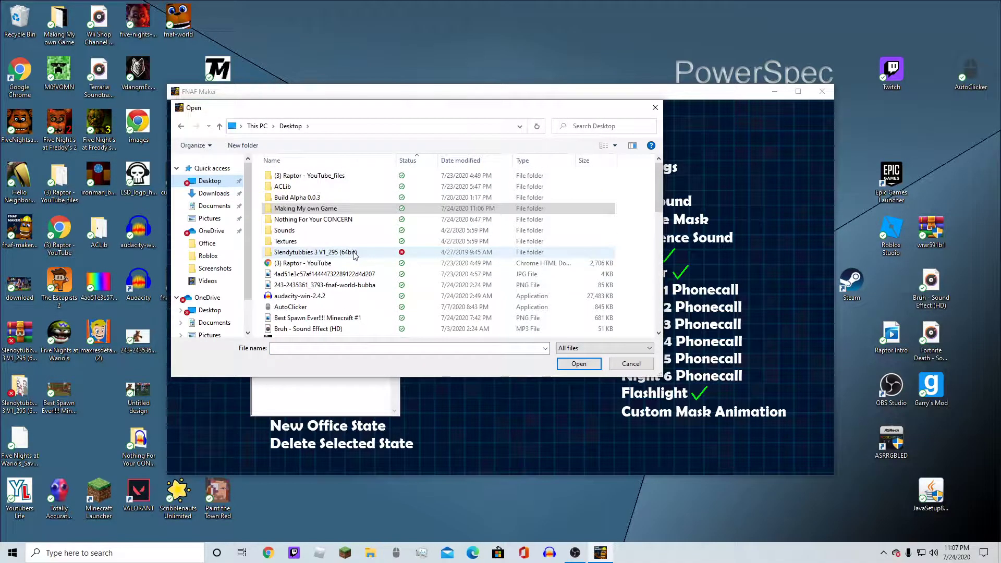
left_click(338, 230)
double_click(338, 230)
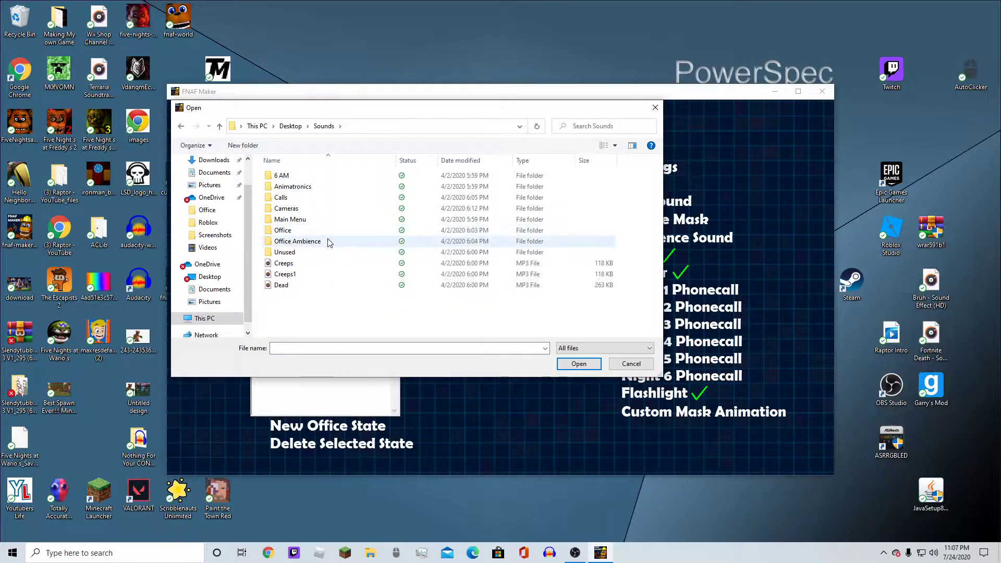
double_click(329, 242)
left_click(313, 209)
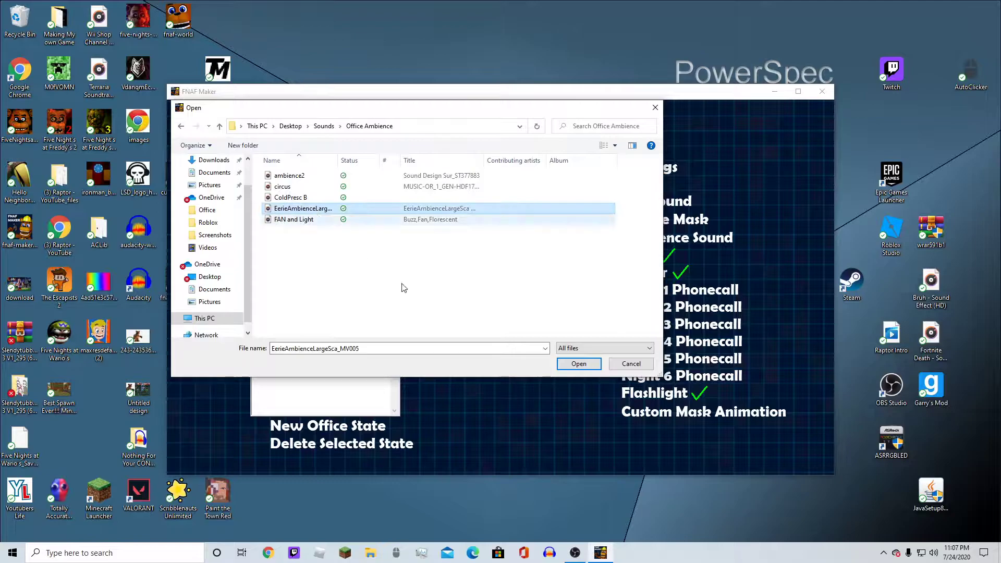
left_click(578, 364)
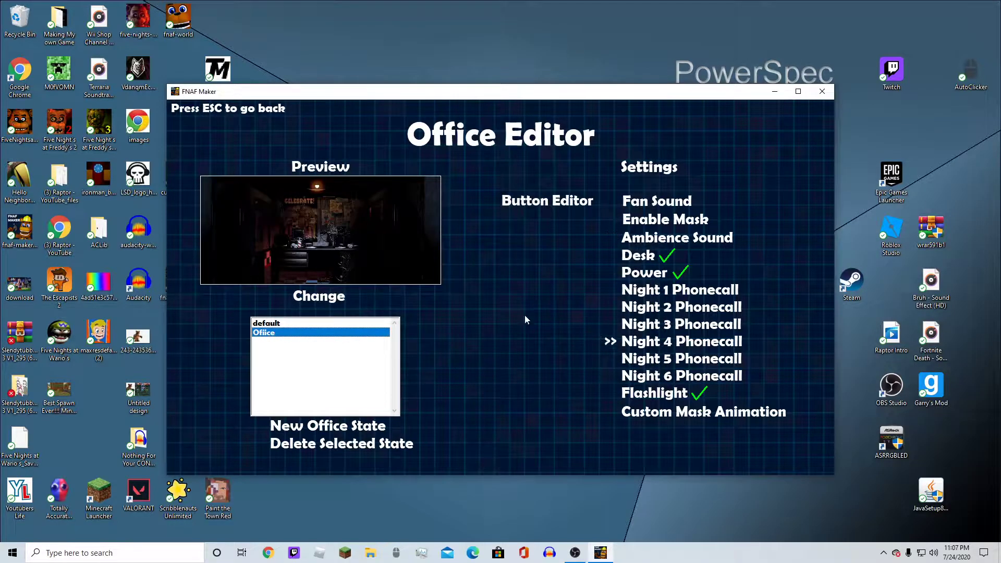
Step: Choose the first file in the Desktop's Sounds > Calls folder as the Night 1 phone call
left_click(649, 289)
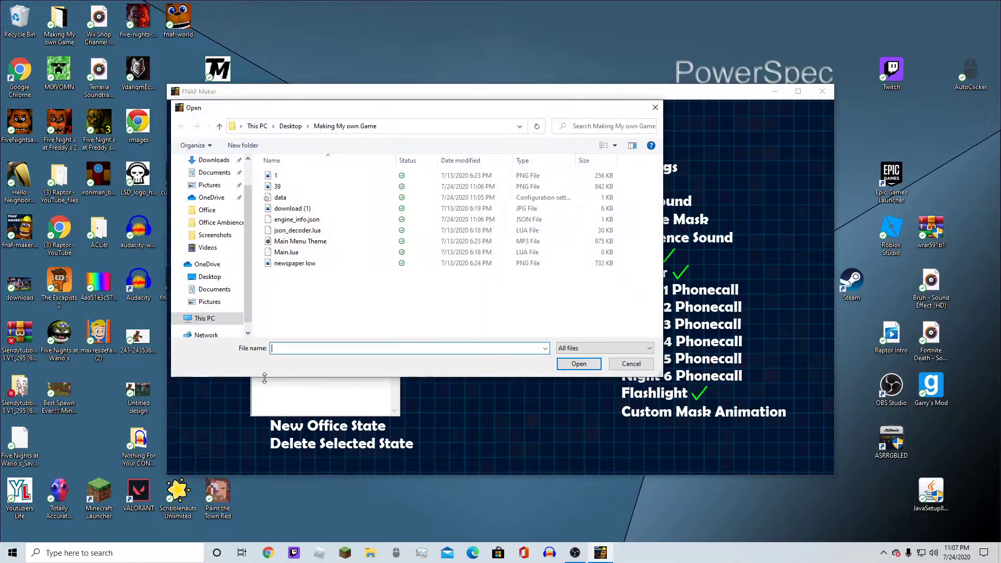
scroll(198, 229, "up", 2)
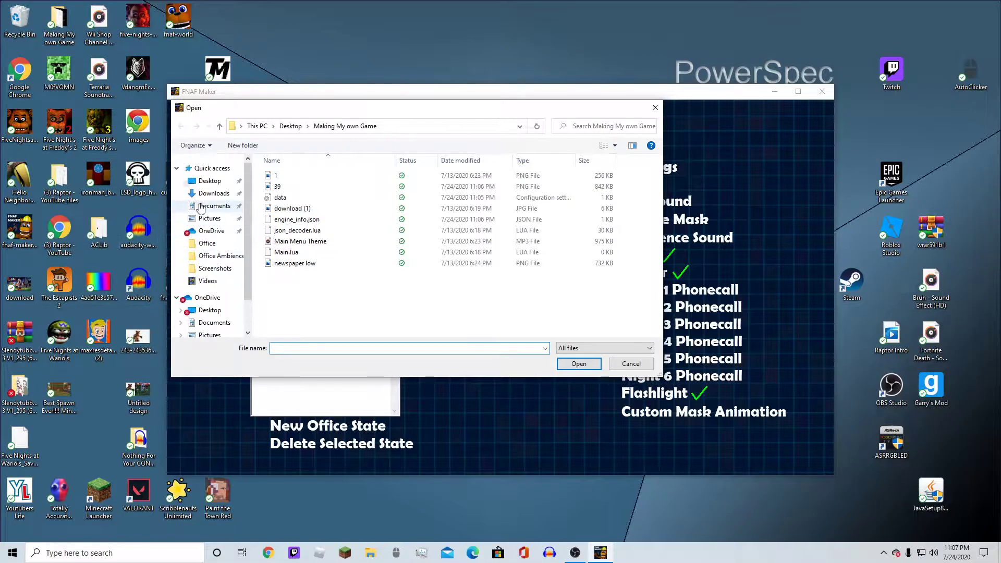
left_click(209, 180)
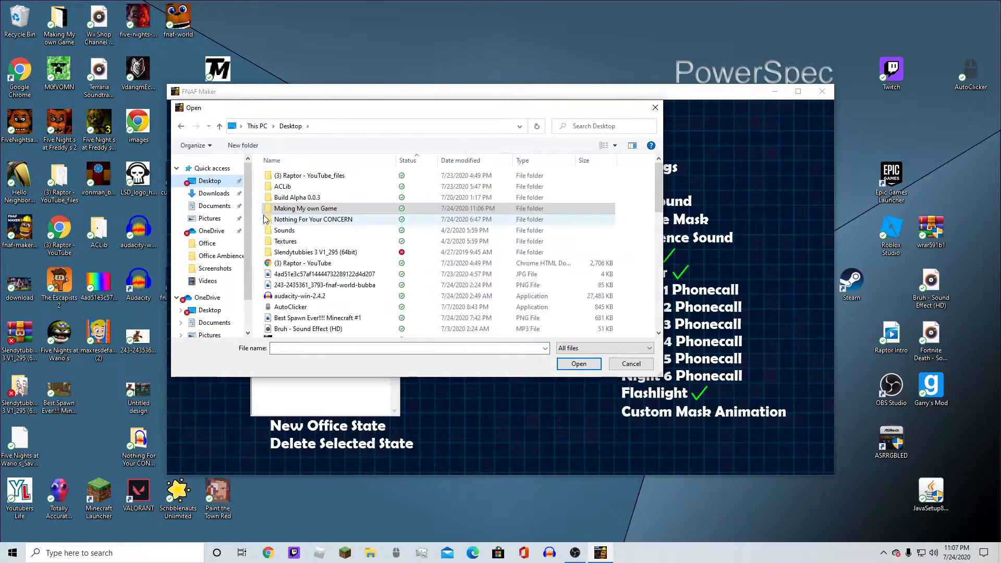
double_click(305, 231)
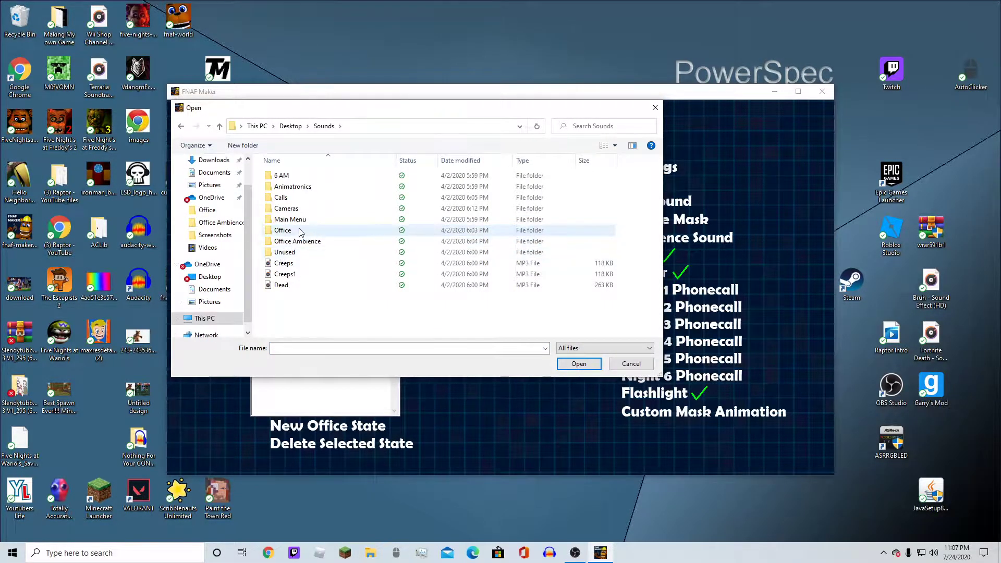
double_click(315, 199)
double_click(319, 176)
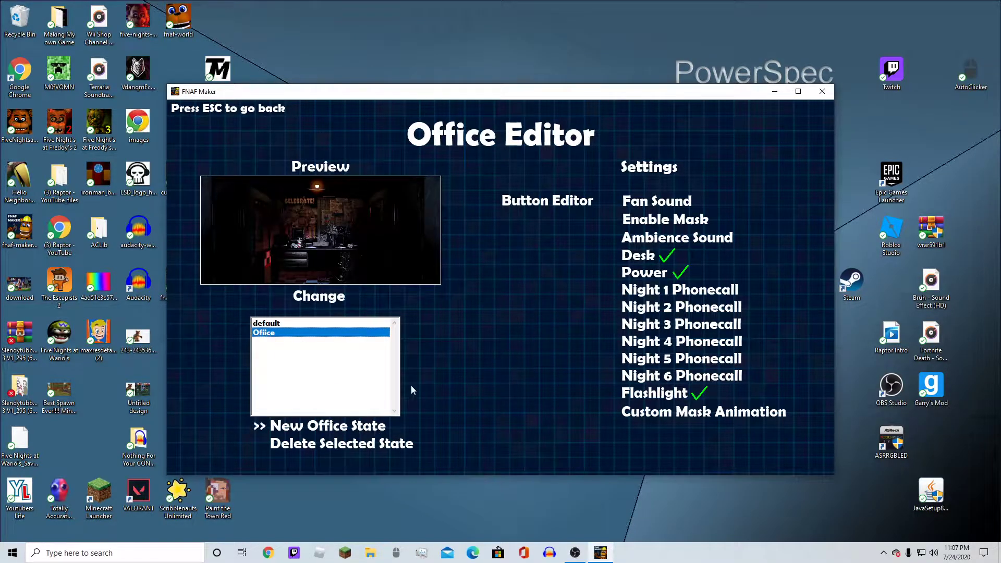
Step: Test the game by continuing Night 1, maximize the window, and examine the office and camera view
key("Escape")
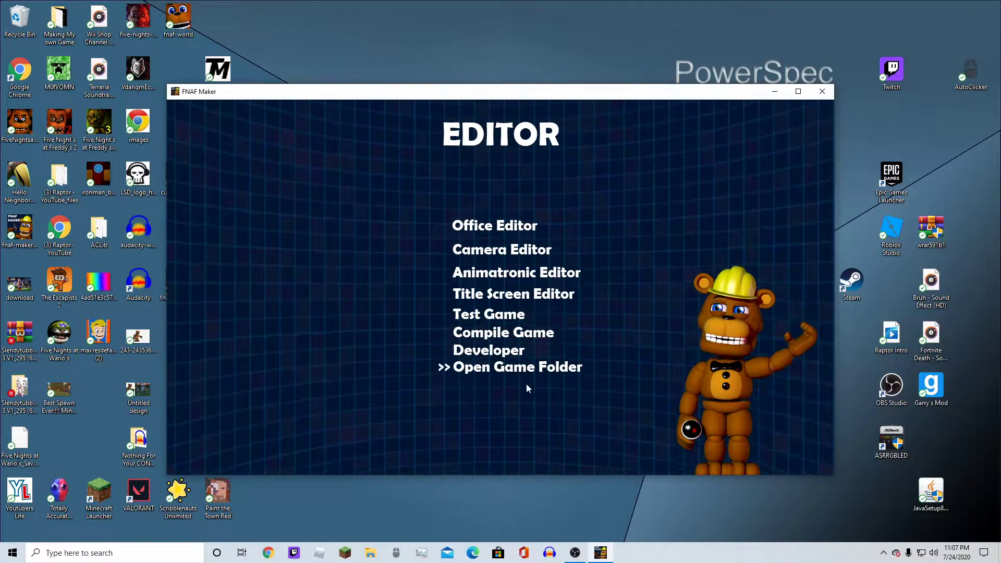
left_click(494, 316)
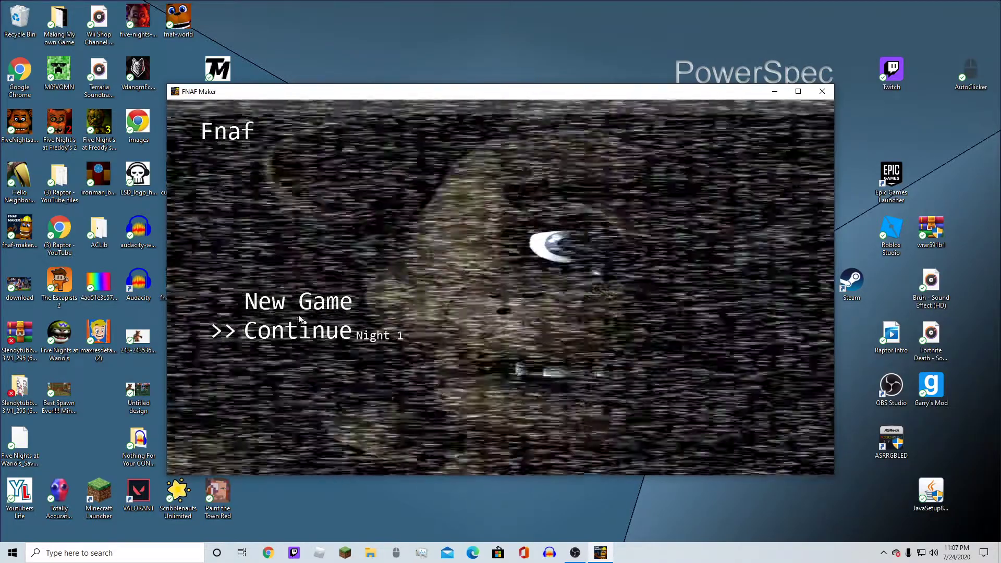
left_click(292, 330)
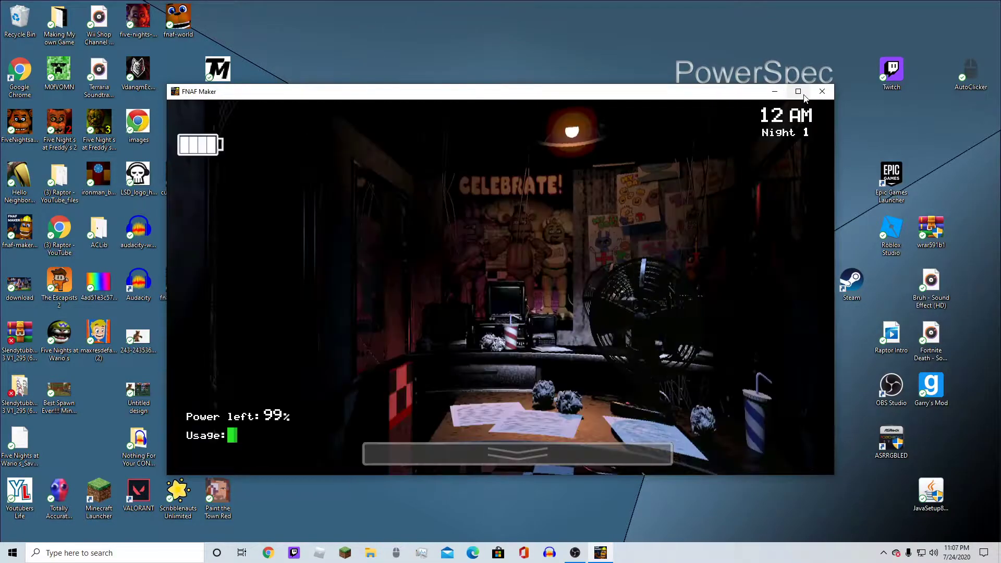
left_click(803, 96)
mouse_move(520, 545)
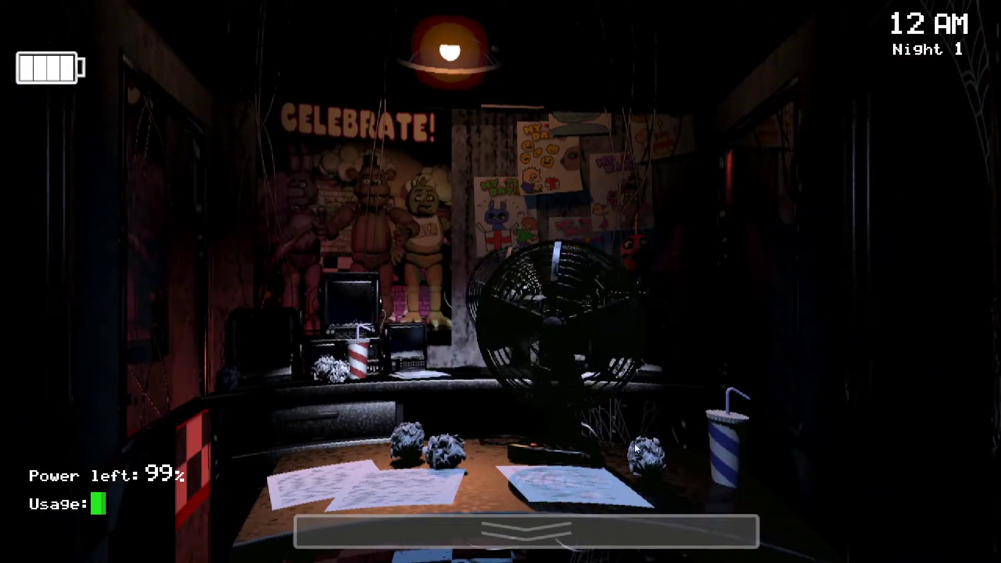
mouse_move(658, 539)
mouse_move(435, 521)
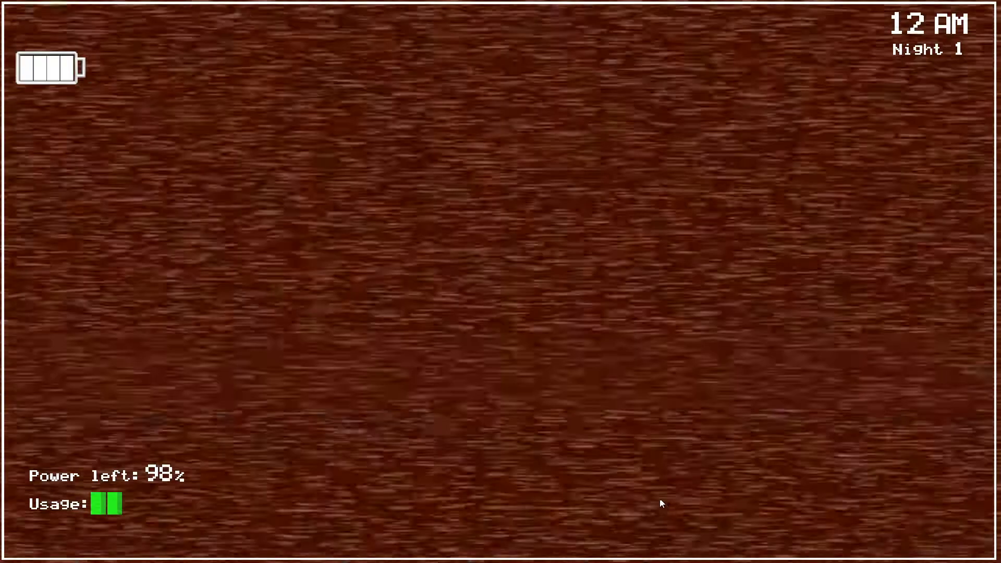
Step: Close the running test game, relaunch FNAF Maker and load Making My own Game for editing
key("super")
right_click(600, 553)
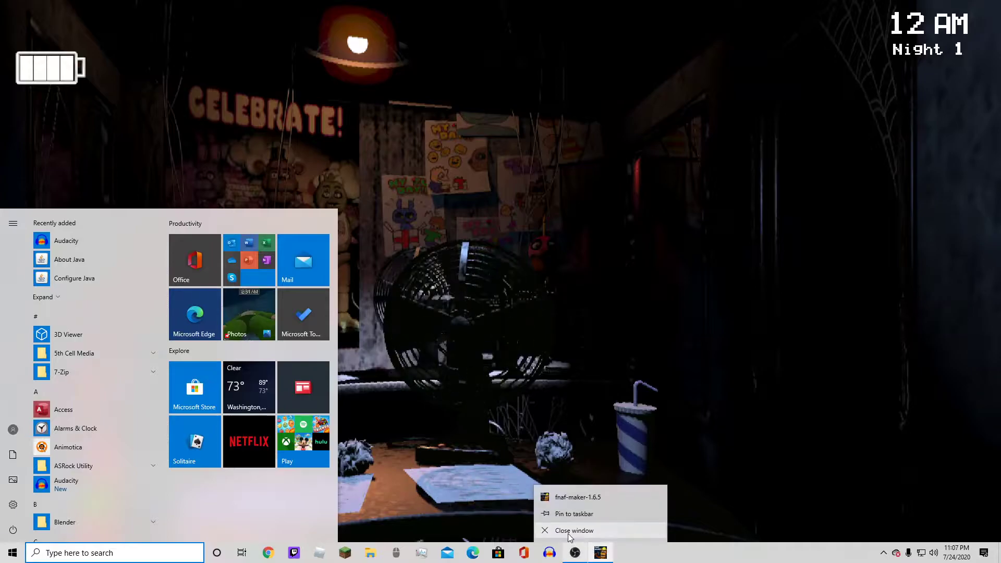
left_click(570, 534)
left_click(635, 247)
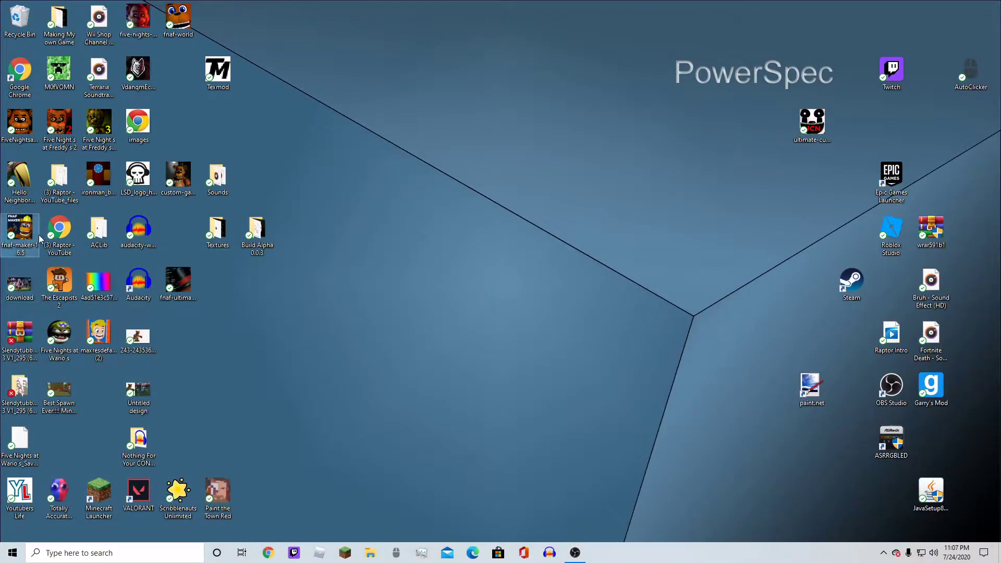
double_click(33, 244)
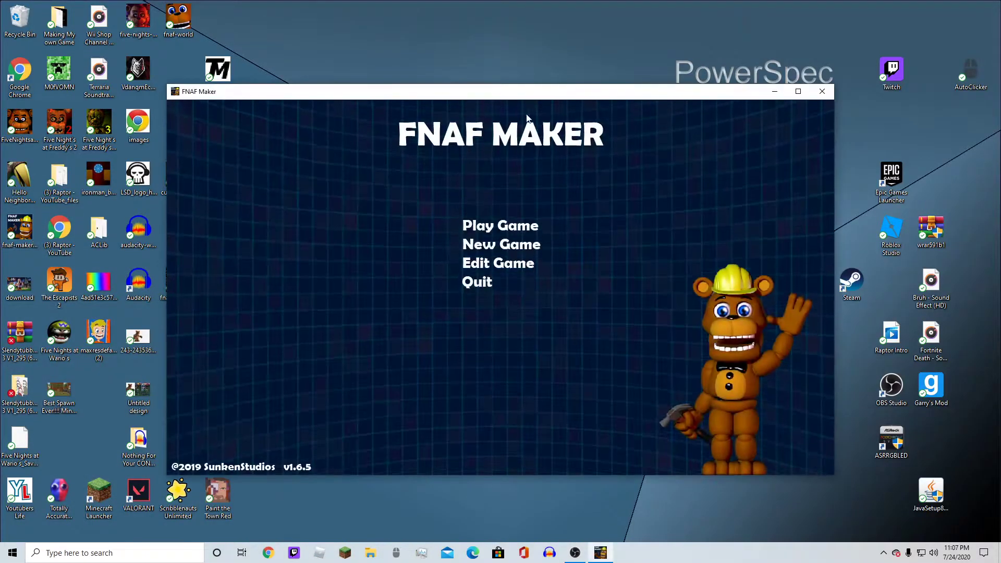
left_click(505, 260)
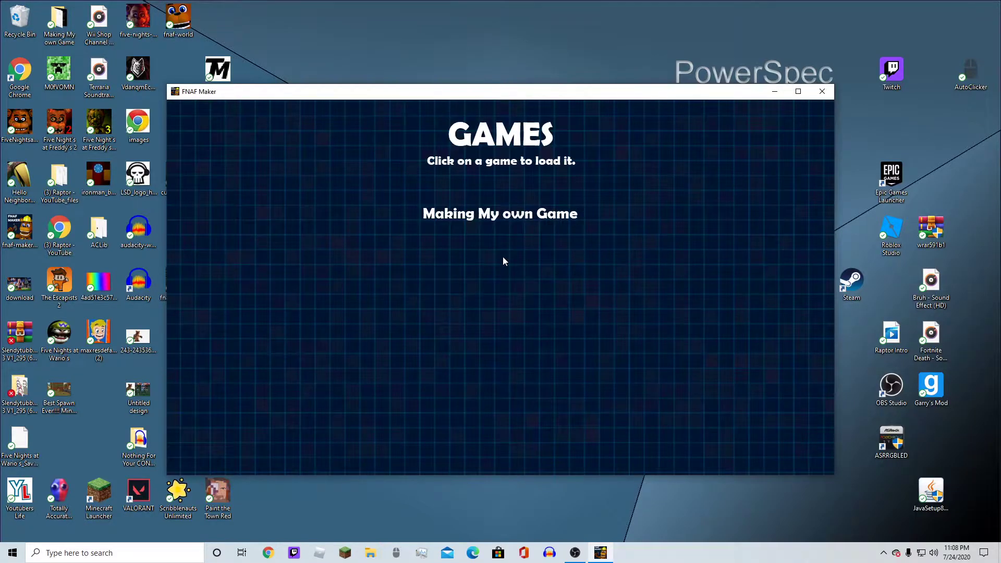
left_click(516, 216)
Step: Set the title screen's background music to Main Menu Theme from the Desktop's Sounds > Main Menu folder
left_click(511, 293)
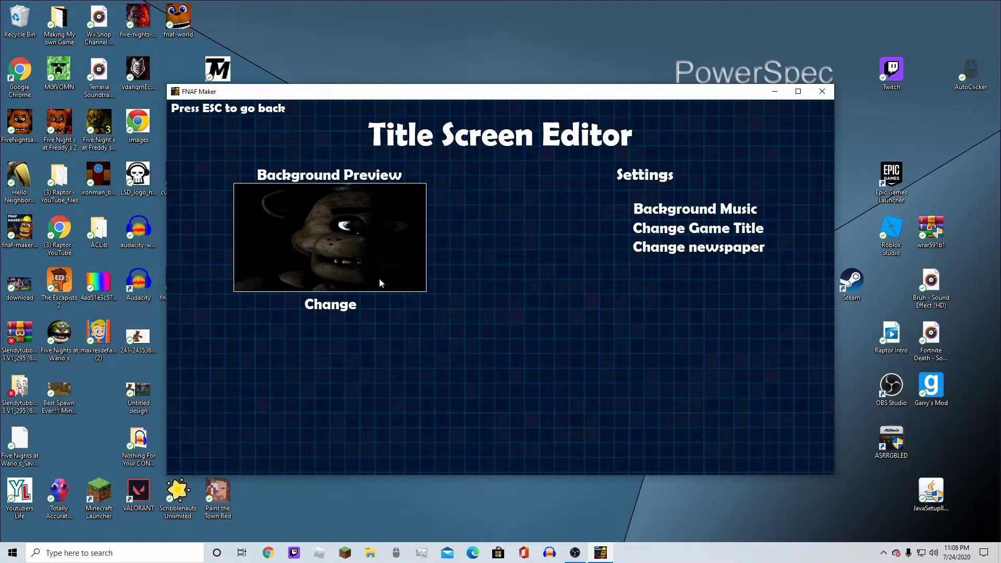
left_click(730, 215)
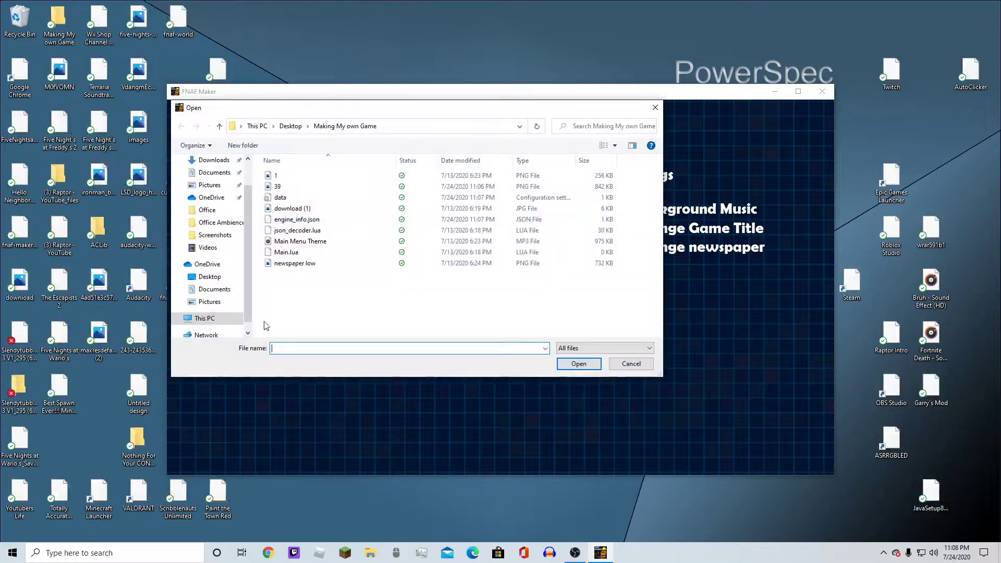
left_click(210, 181)
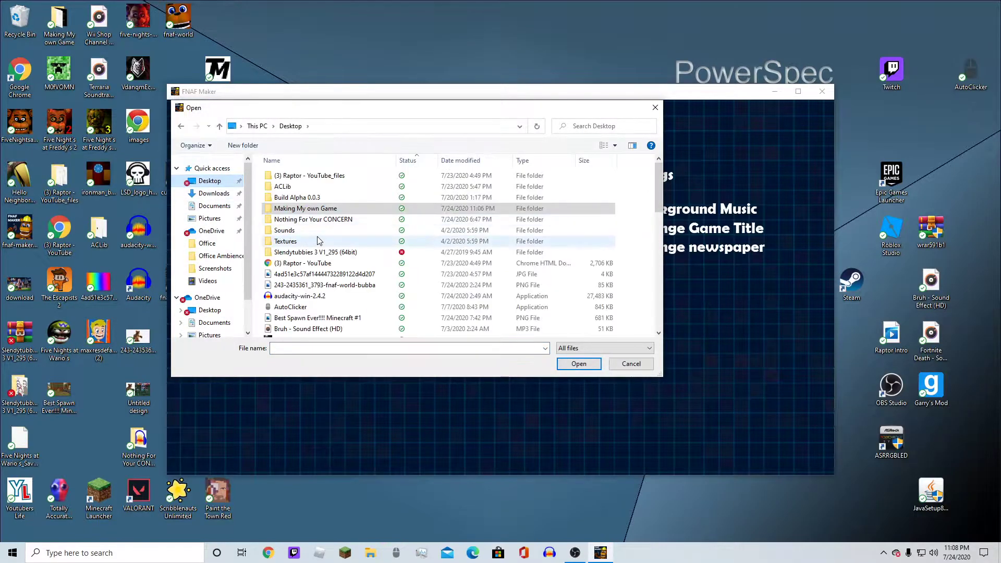
double_click(316, 231)
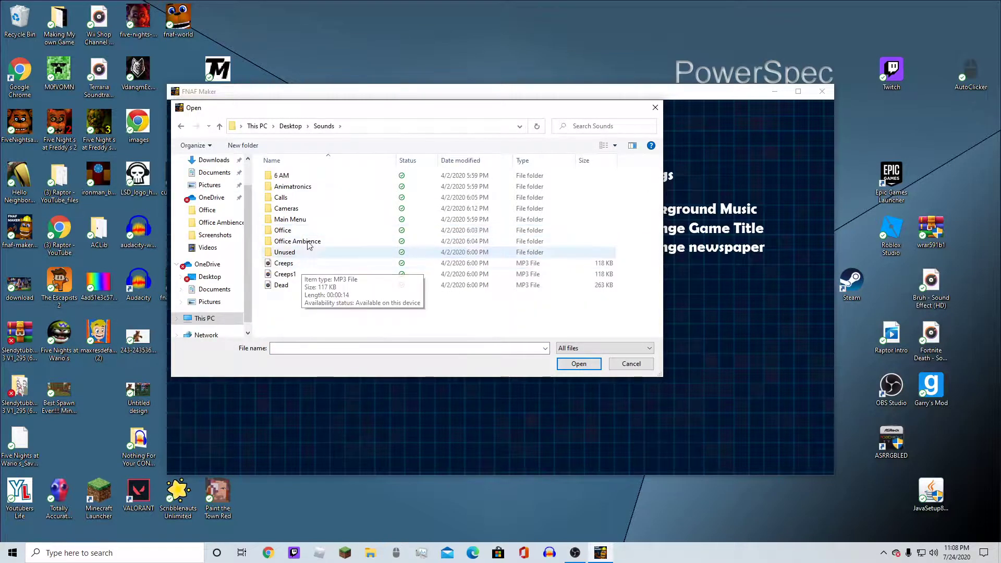
double_click(319, 231)
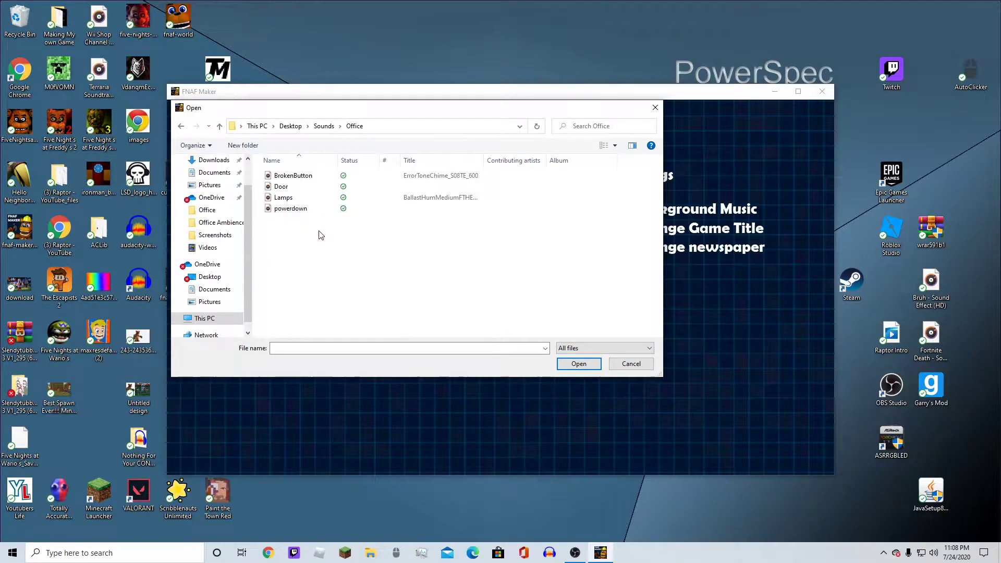
left_click(182, 126)
left_click(183, 126)
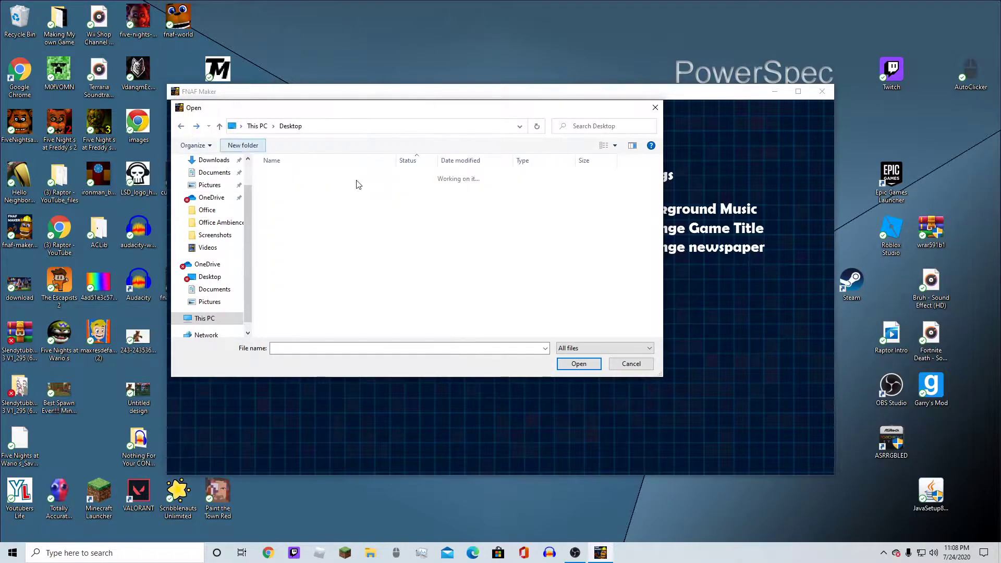
double_click(320, 232)
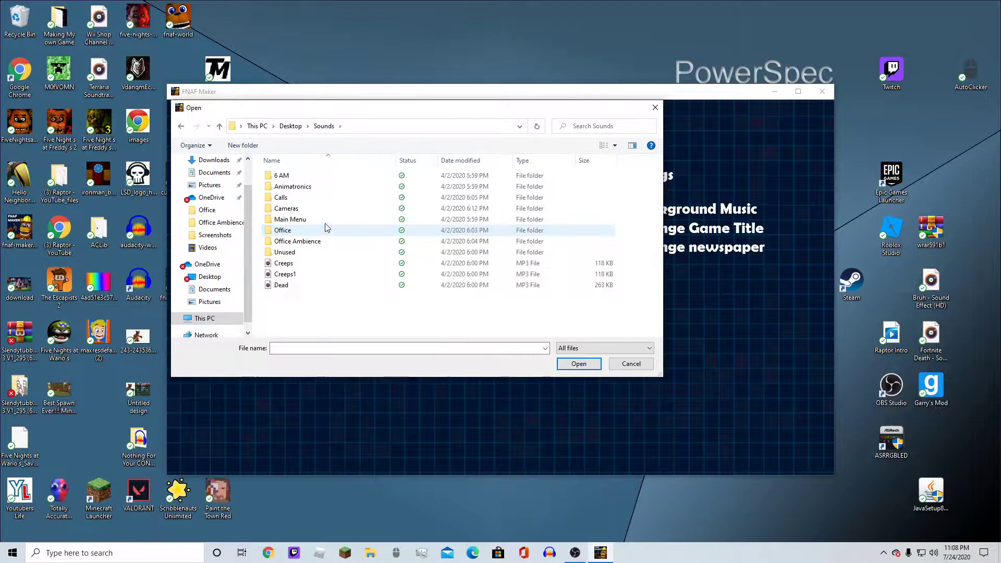
double_click(320, 219)
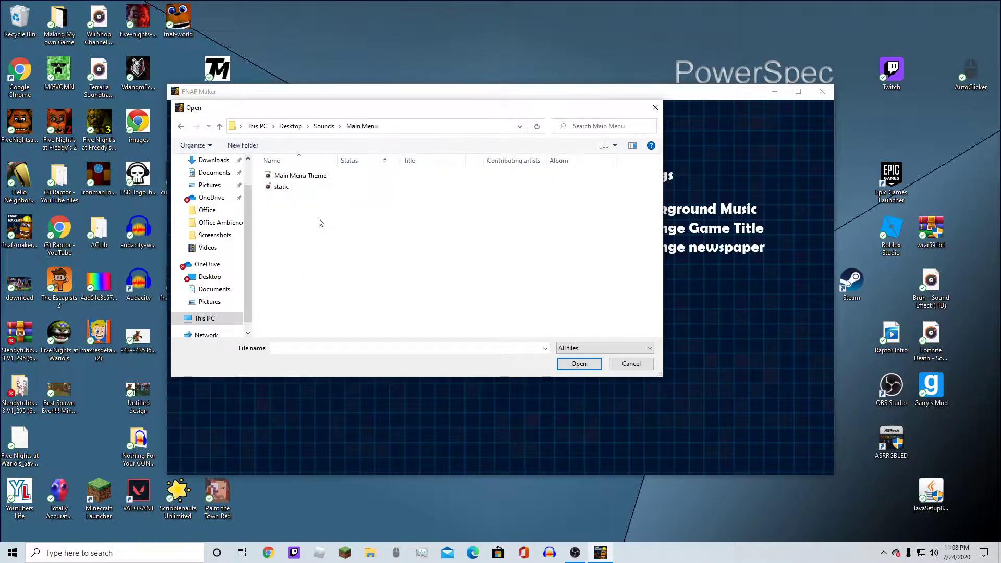
double_click(300, 175)
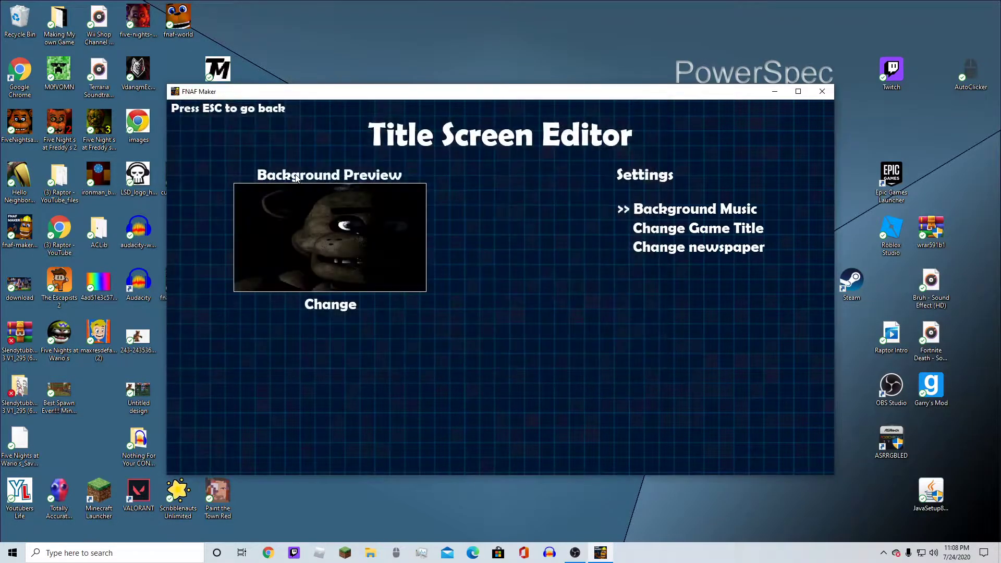
Step: Change the game title to "1 Night At Making My Own Game" and return to the main editor
left_click(732, 230)
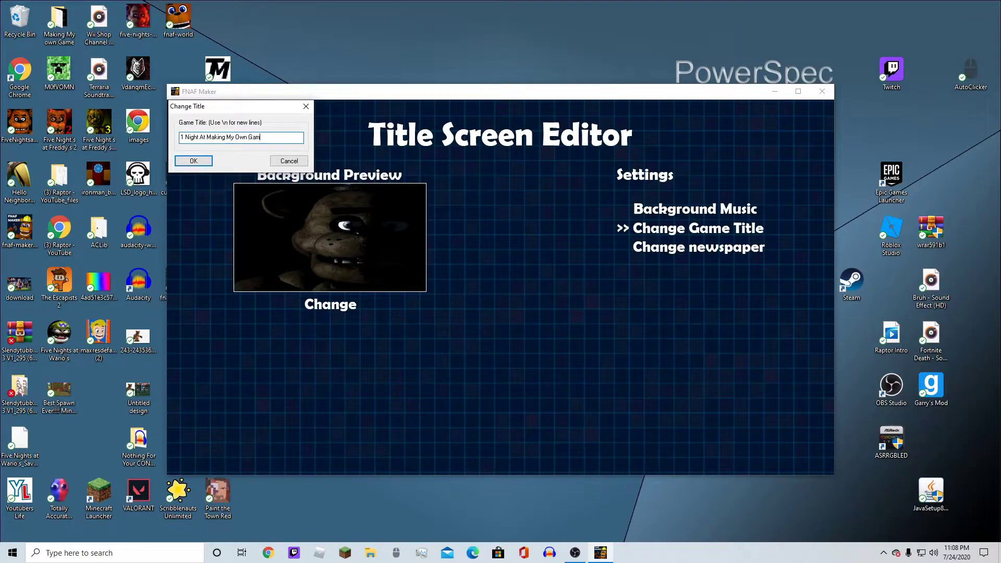
key("Return")
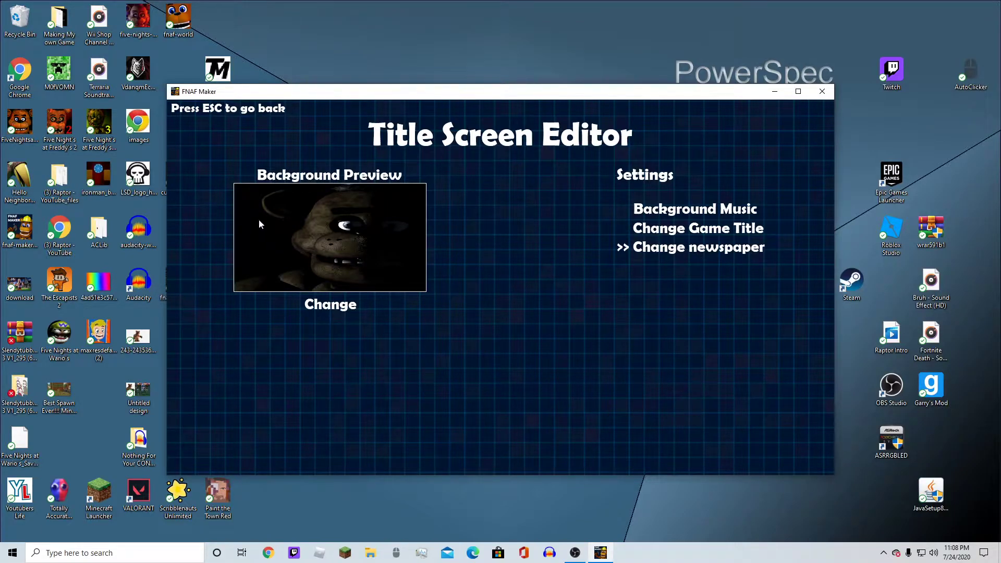
key("Escape")
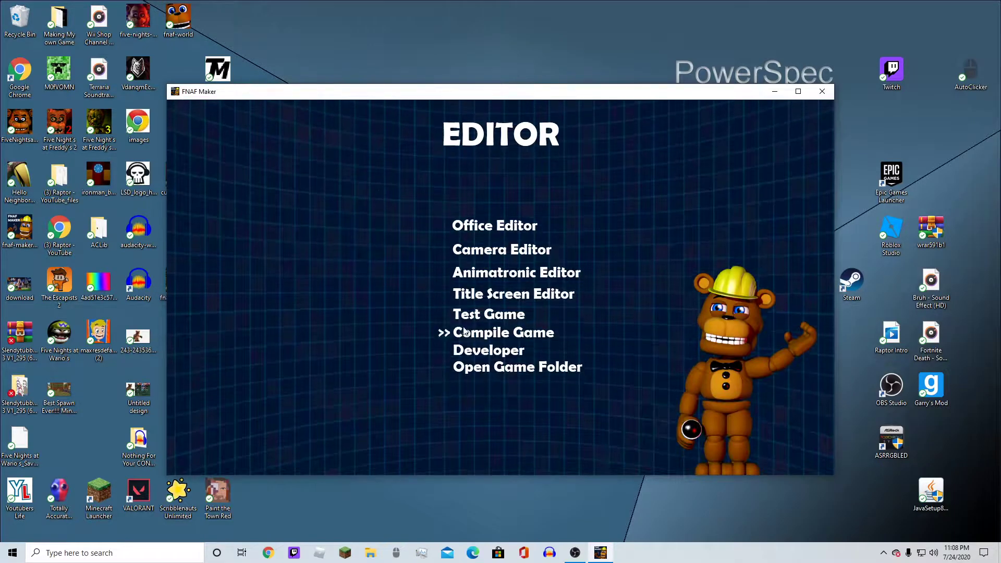
Step: Try to compile the game
key("Up")
left_click(489, 337)
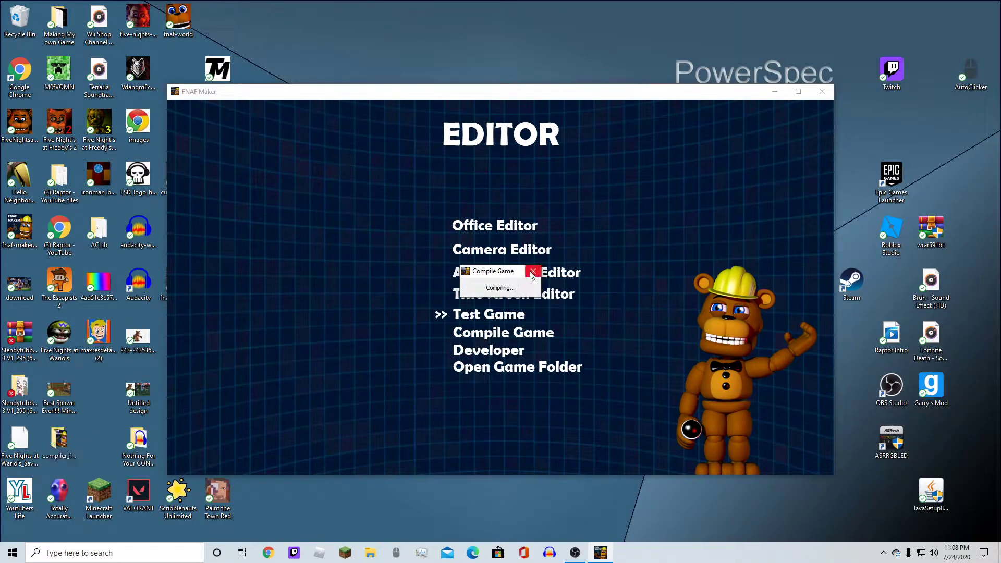
left_click(520, 311)
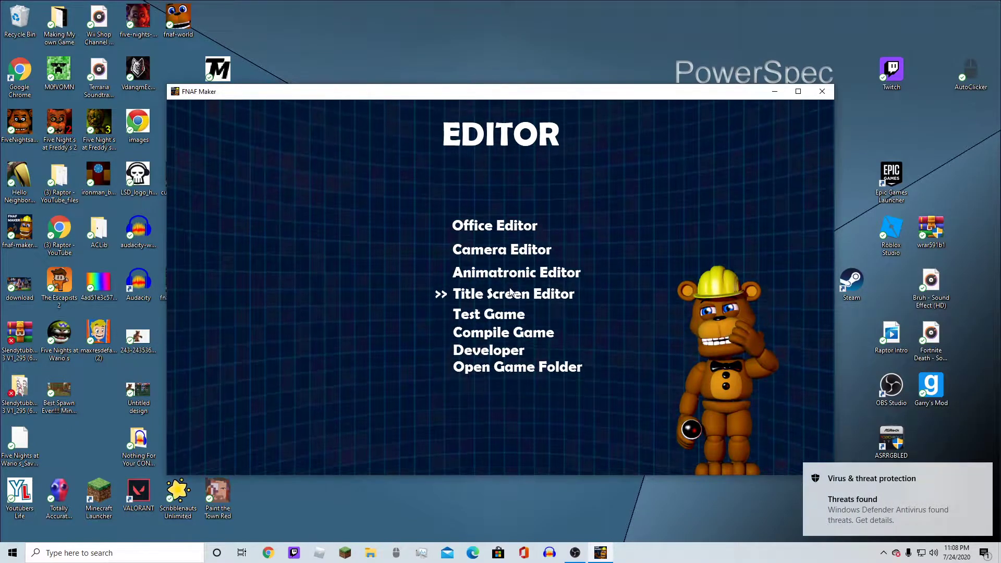
Step: Add a new animatronic named Bonnie in the Animatronic Editor
left_click(488, 274)
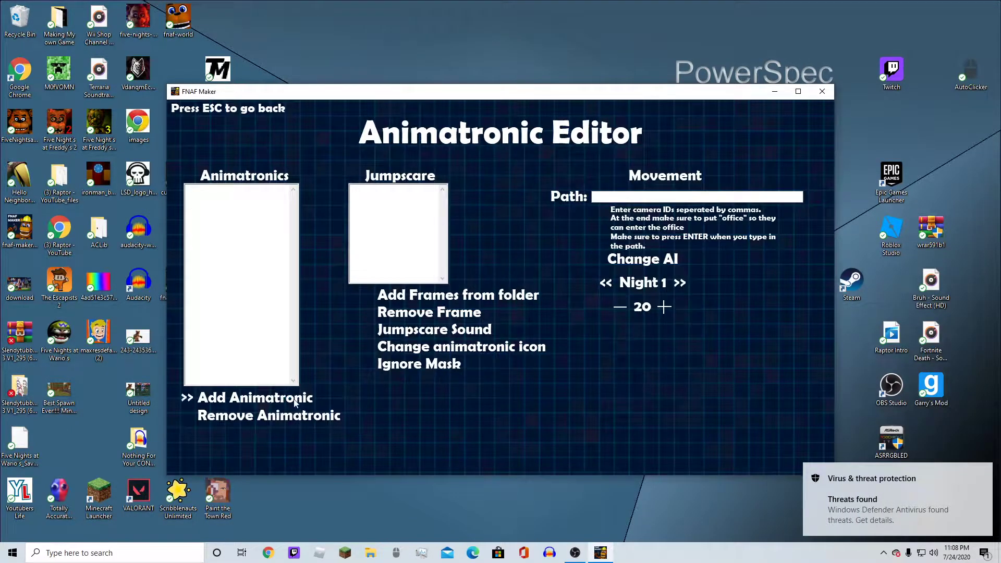
left_click(260, 400)
type("B")
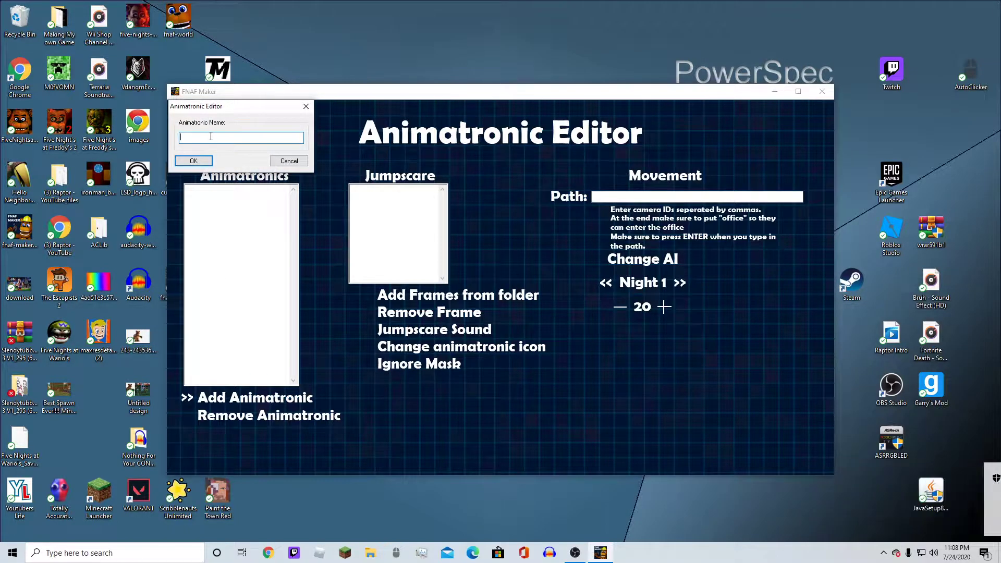
type("onnie")
key("Return")
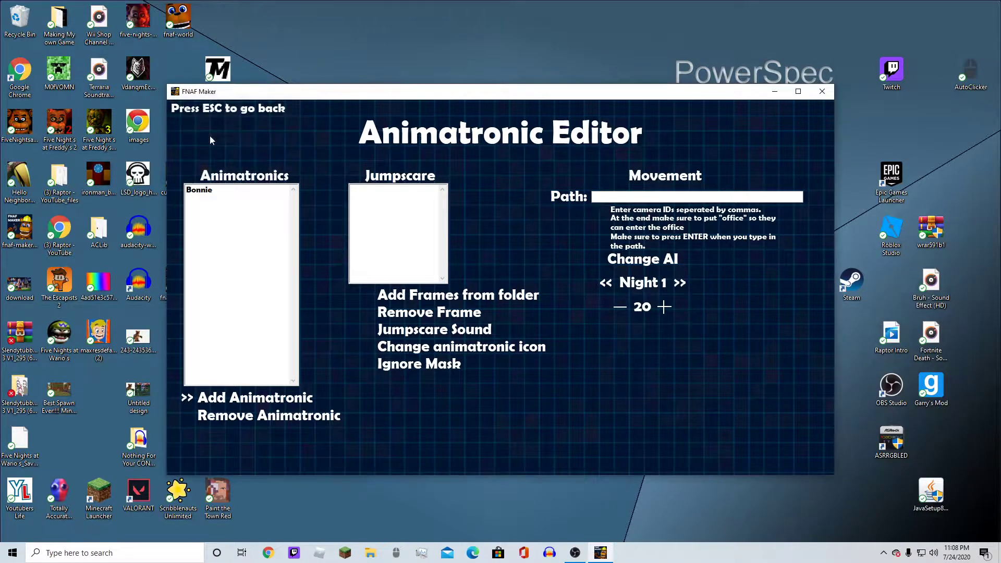
Step: Set Bonnie's jumpscare sound to XSCREAM from the Desktop's Sounds > Animatronics folder
left_click(241, 193)
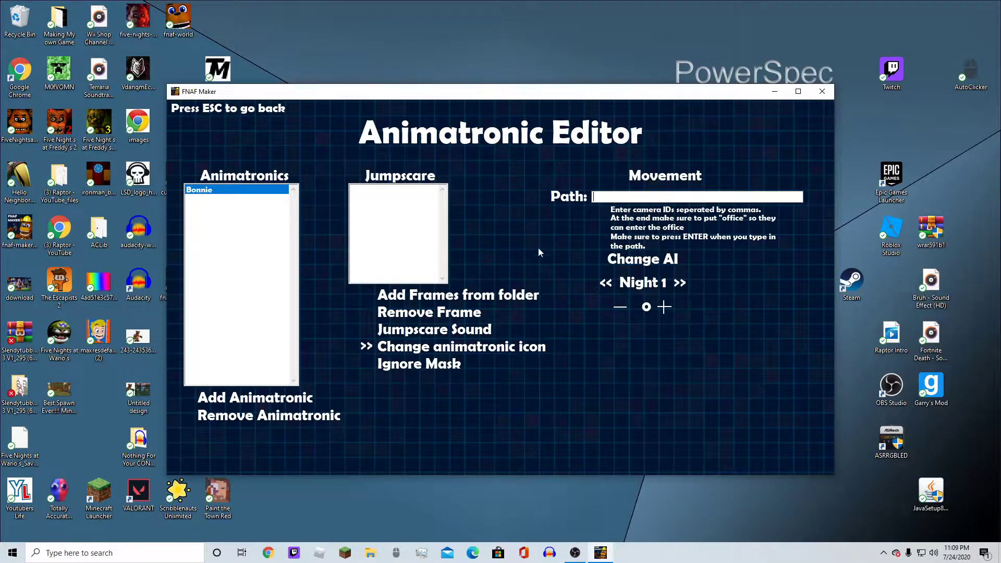
left_click(480, 329)
left_click(629, 363)
left_click(438, 451)
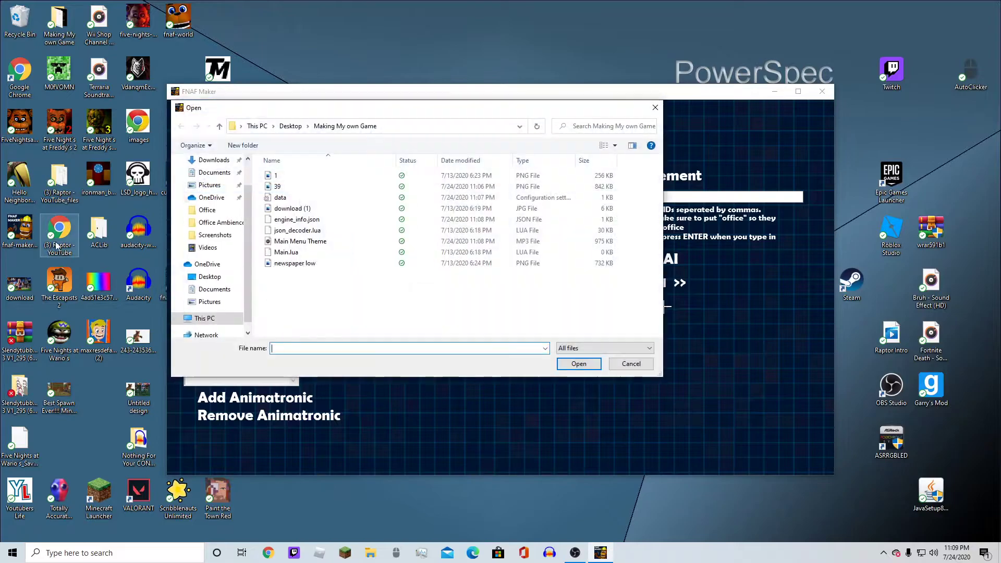
scroll(208, 224, "up", 2)
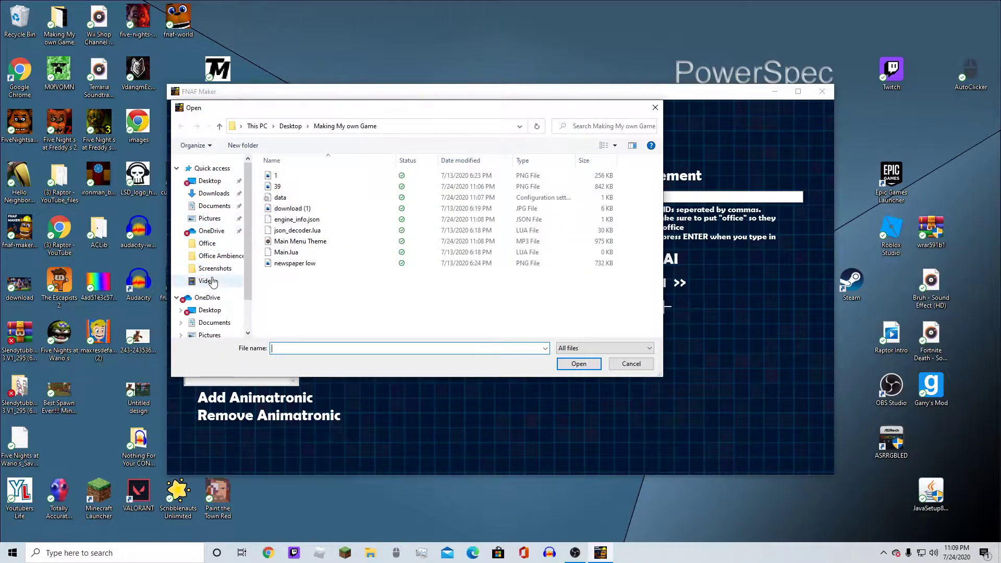
left_click(214, 194)
left_click(210, 181)
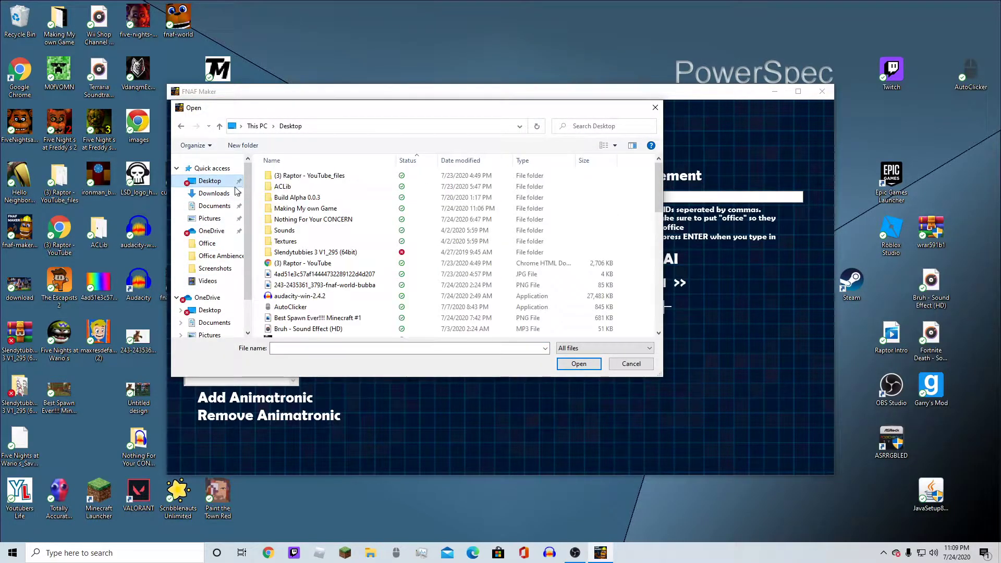
double_click(330, 234)
left_click(318, 189)
double_click(318, 191)
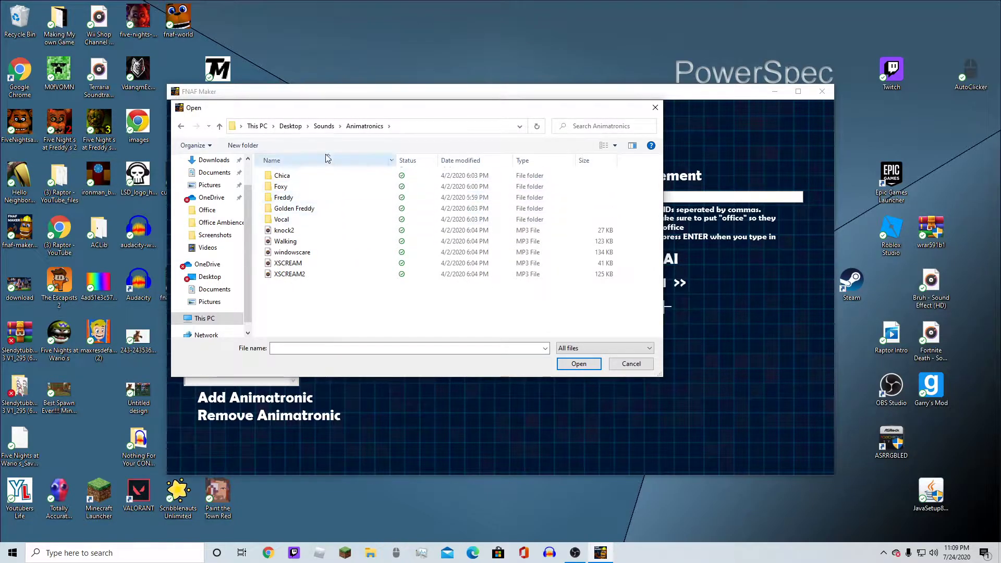
left_click(308, 263)
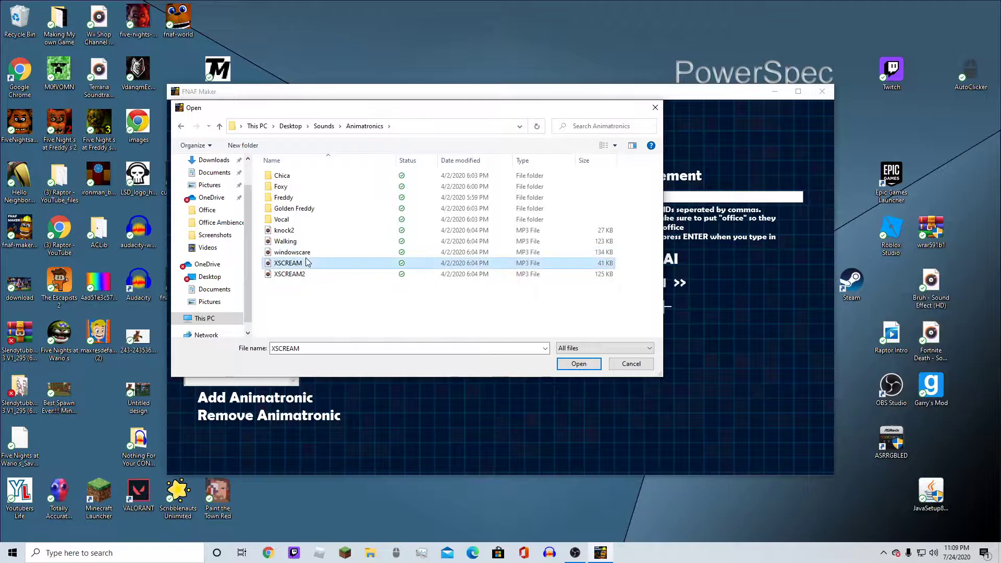
double_click(307, 263)
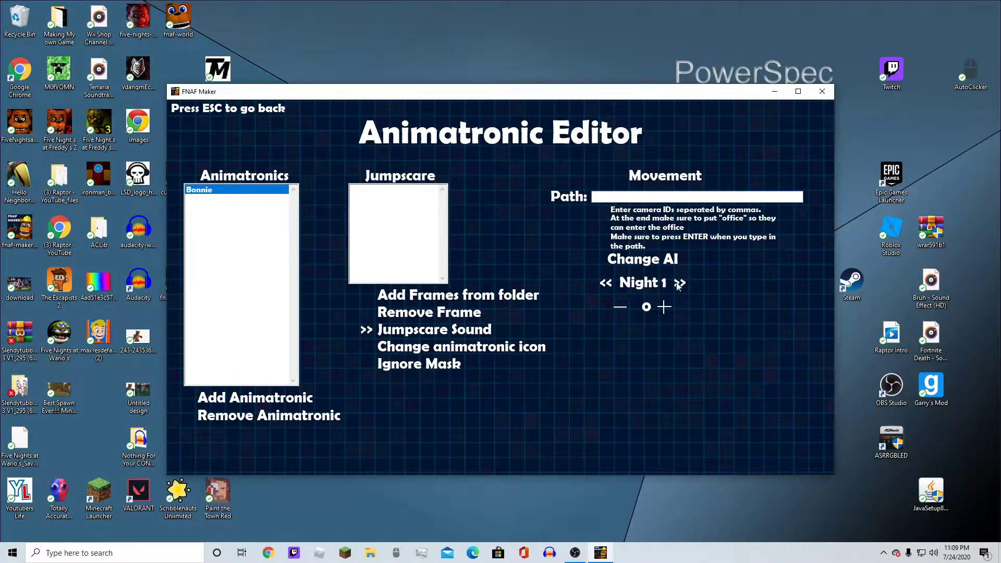
Step: Set Bonnie's Night 1 AI level to 3 and add jumpscare frames from the Desktop's Textures > Jumpscares > Bonnie folder
left_click(664, 307)
left_click(424, 294)
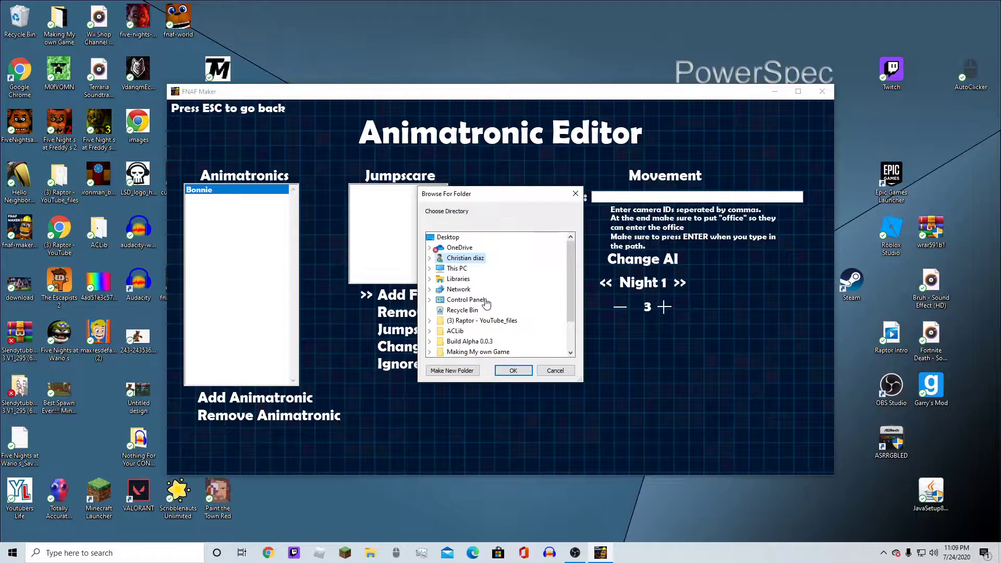
scroll(467, 308, "down", 1)
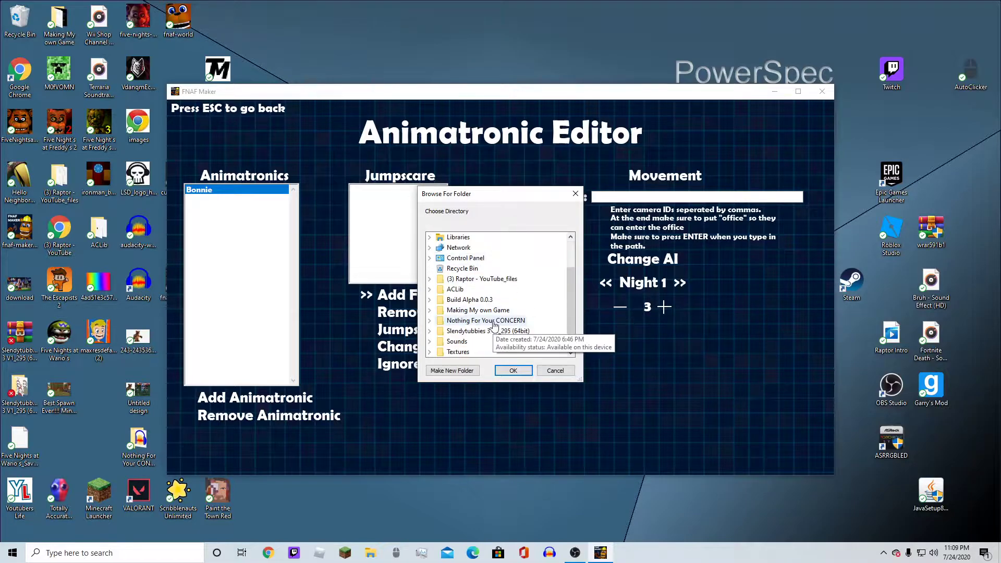
left_click(430, 352)
scroll(432, 334, "down", 2)
left_click(439, 290)
left_click(476, 300)
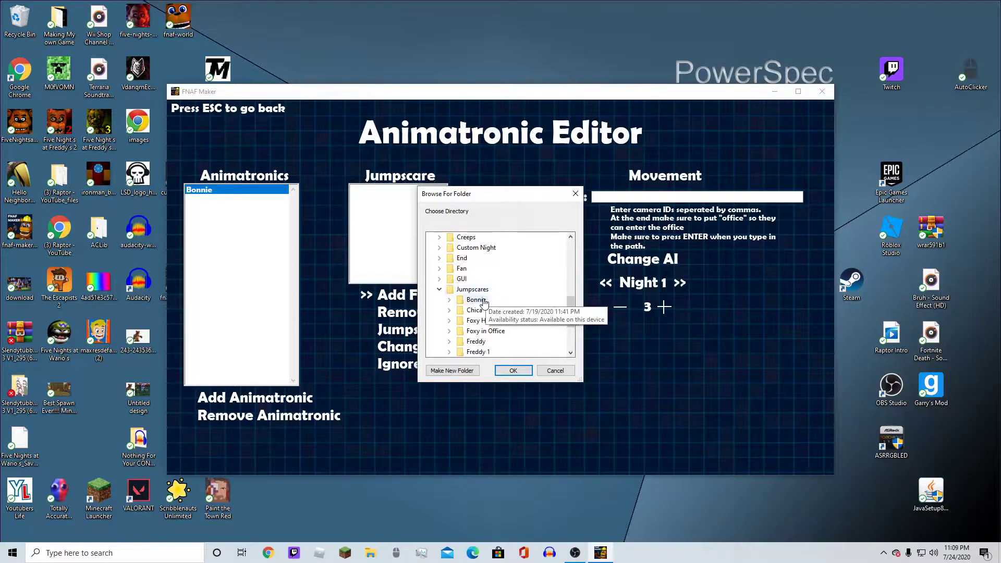
left_click(513, 370)
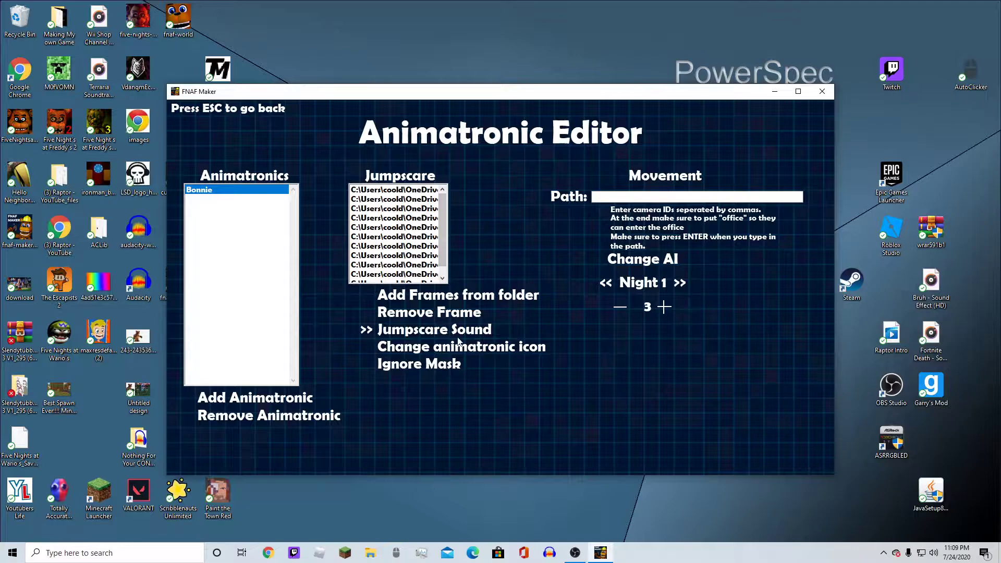
Step: Change Bonnie's animatronic icon using an image from the Desktop's Textures > Custom Night folder
left_click(461, 347)
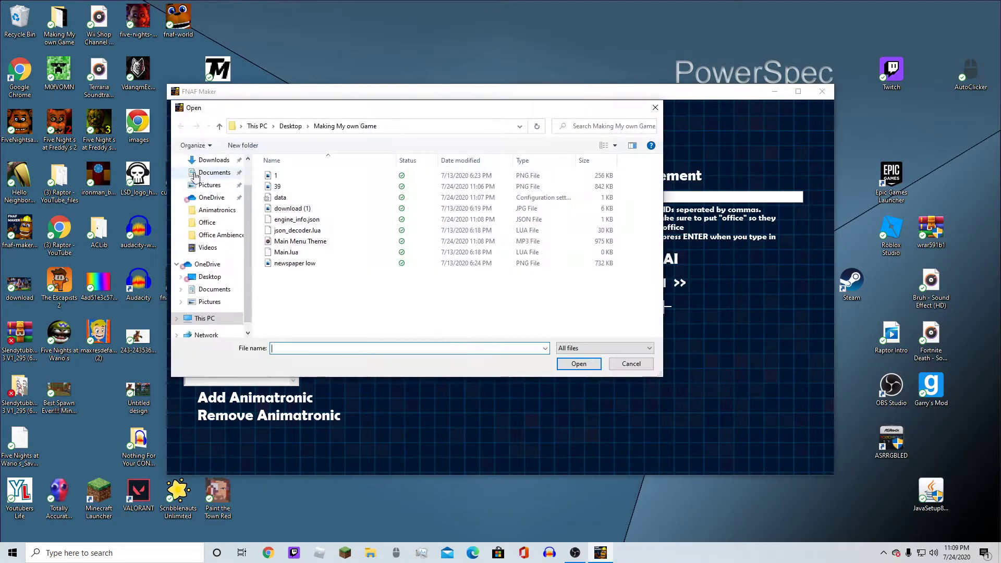
left_click(208, 182)
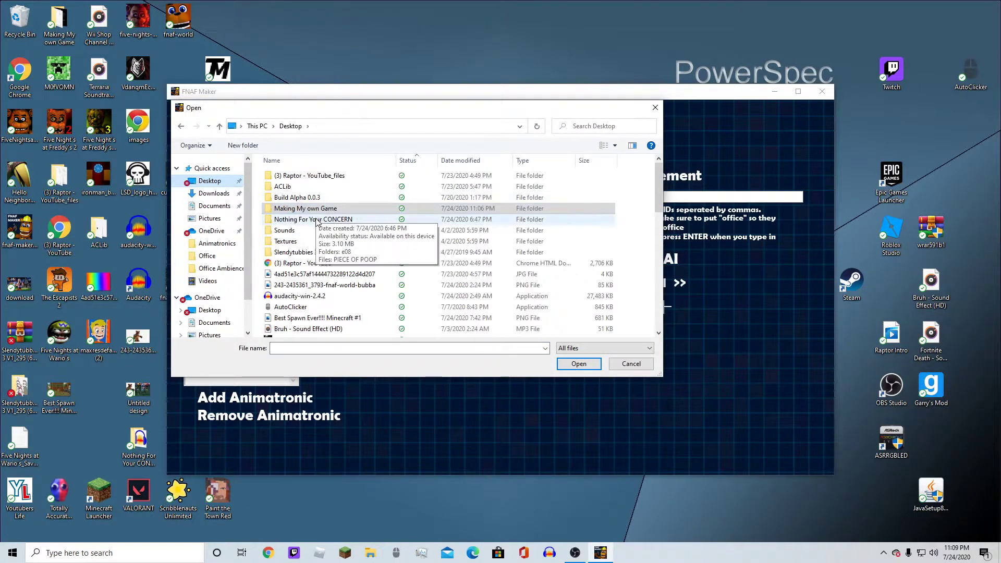
double_click(295, 241)
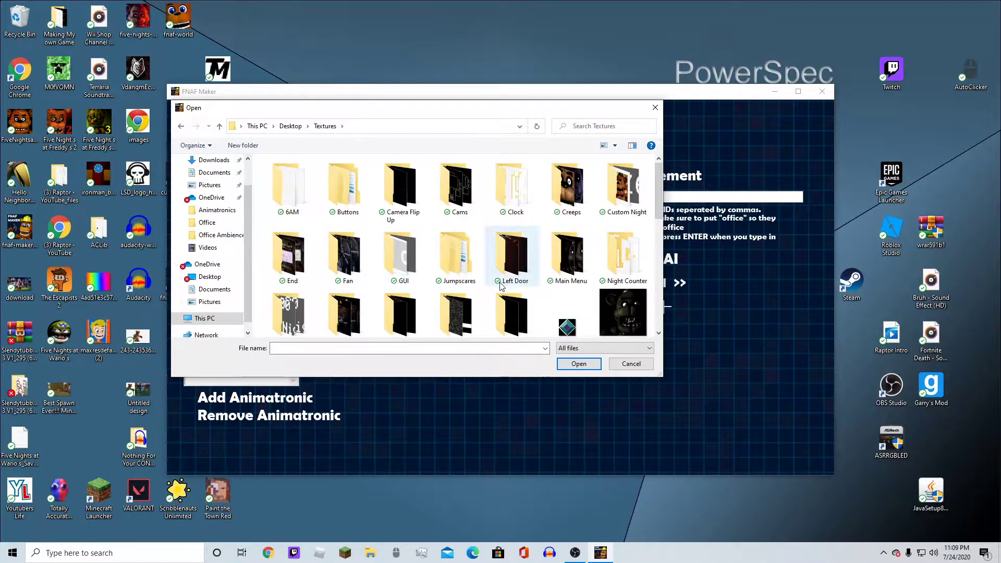
double_click(400, 183)
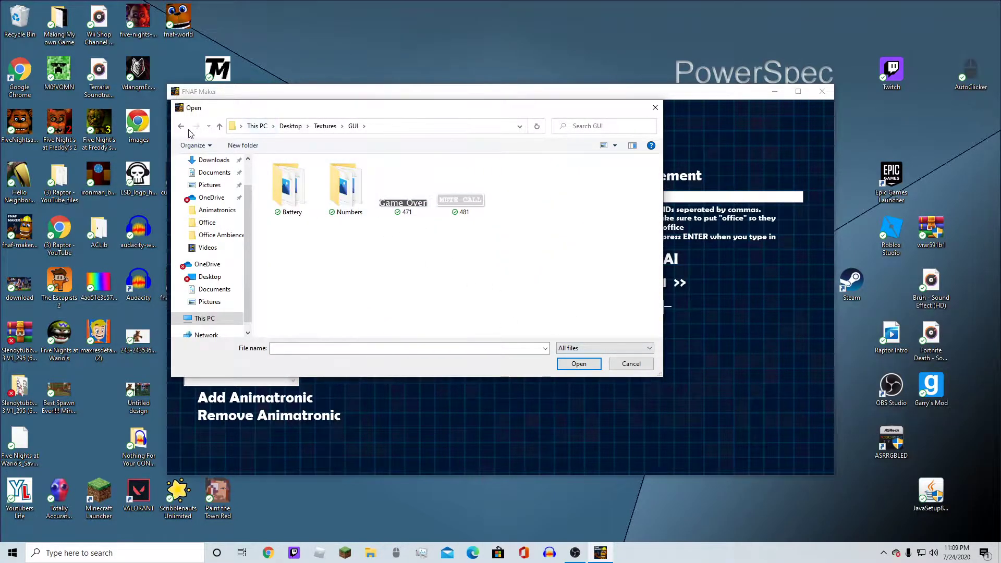
left_click(182, 127)
double_click(624, 187)
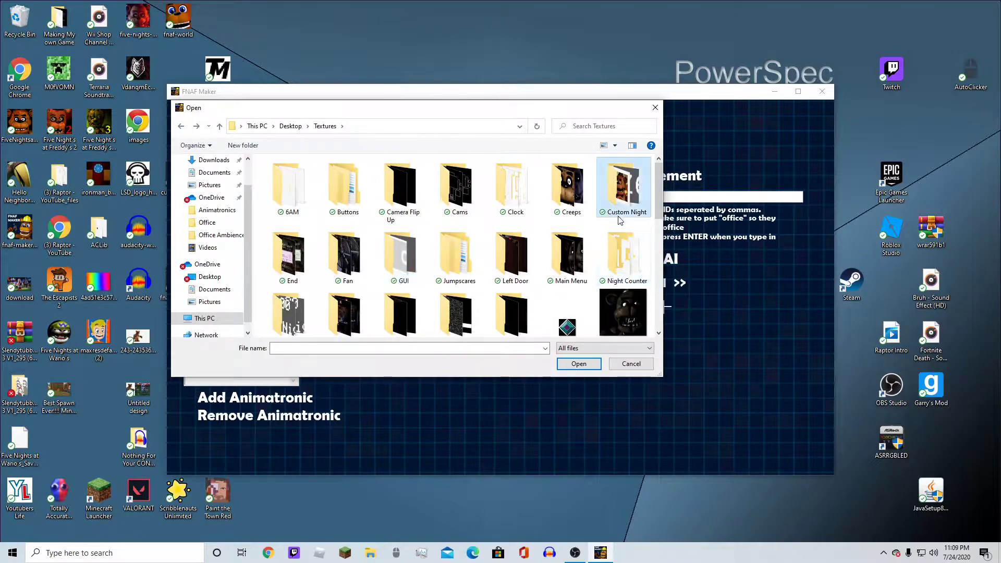
double_click(408, 193)
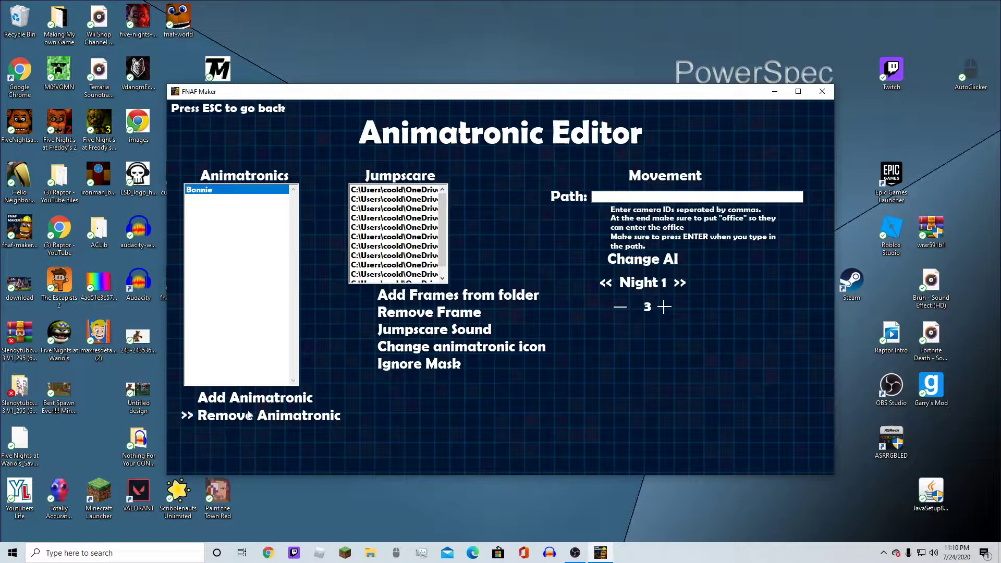
Step: Add a camera with ID 1C in the Camera Editor and try to change its preview image
key("Escape")
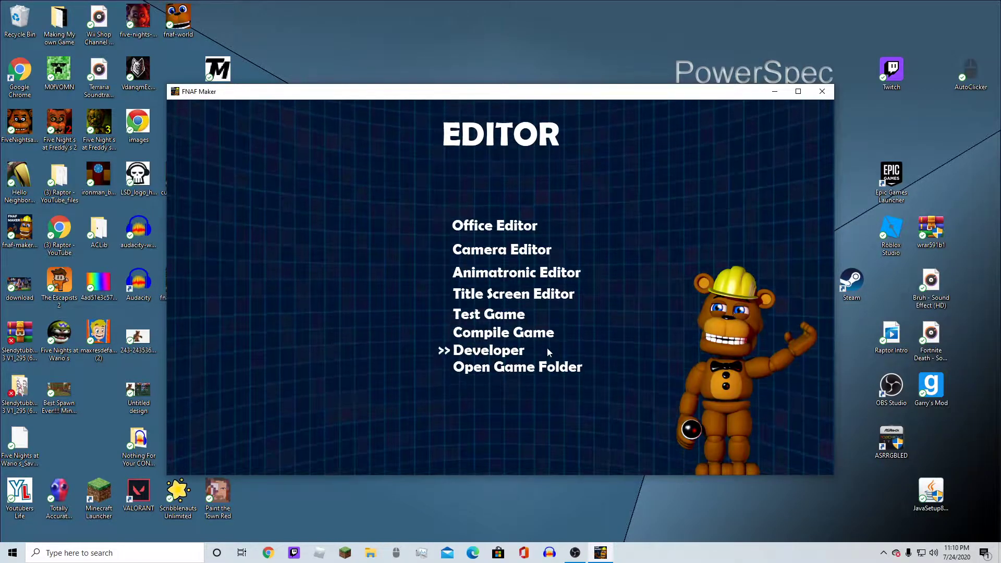
left_click(496, 250)
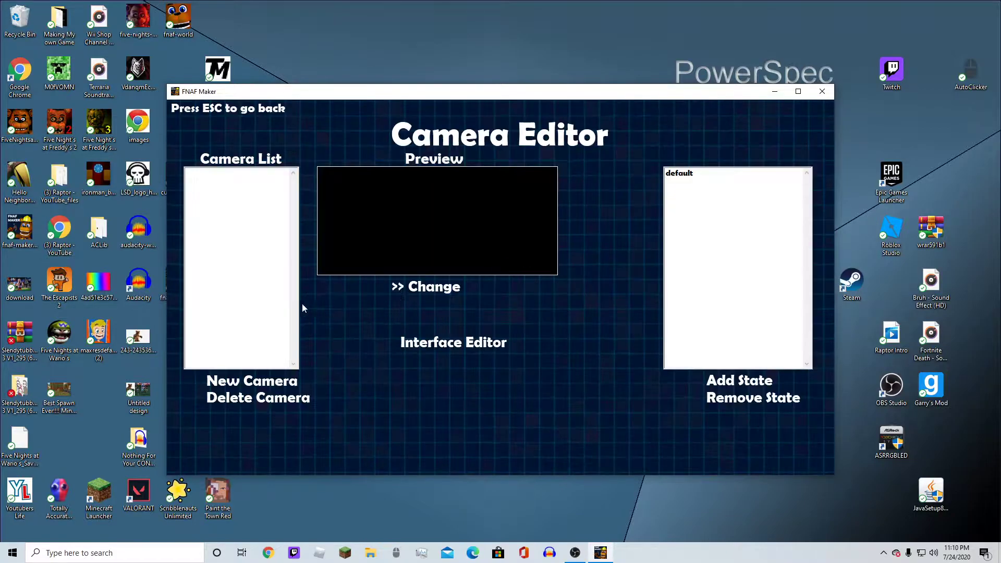
left_click(273, 377)
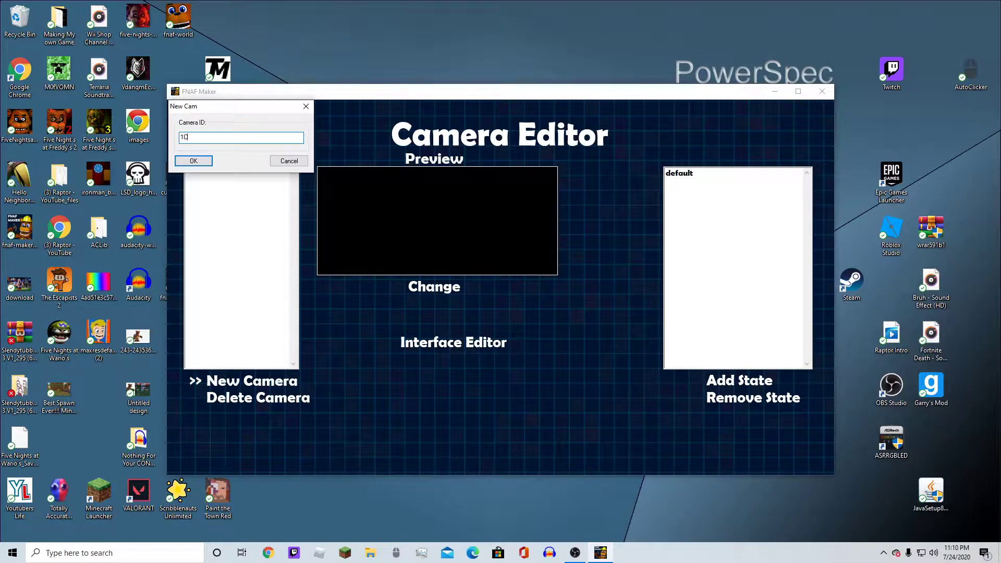
key("Return")
left_click(256, 174)
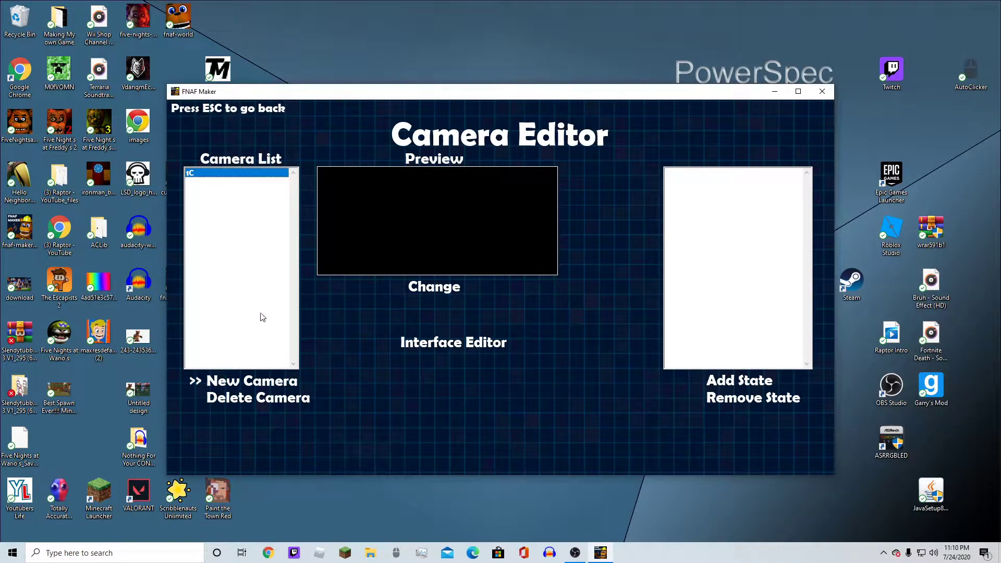
left_click(435, 288)
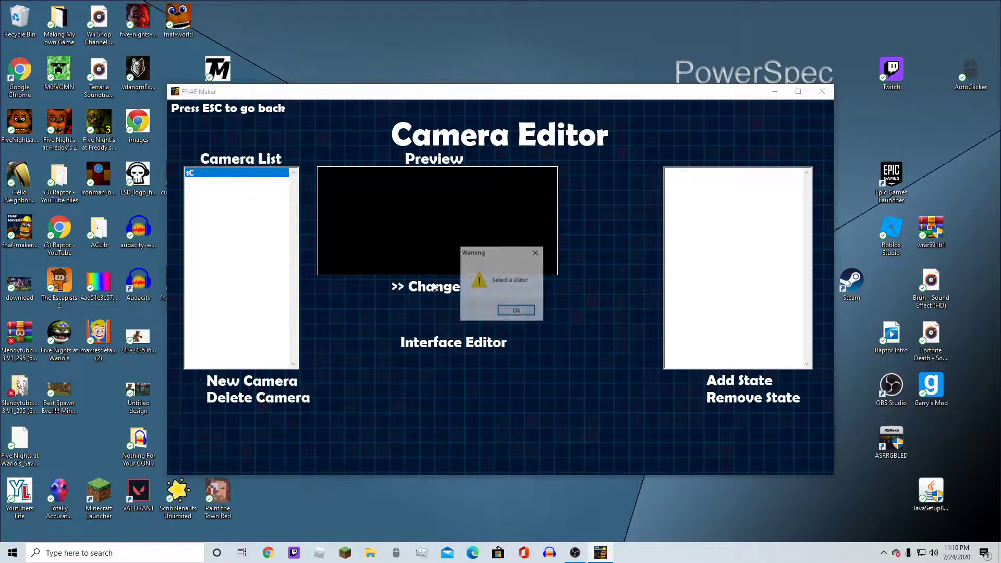
left_click(525, 310)
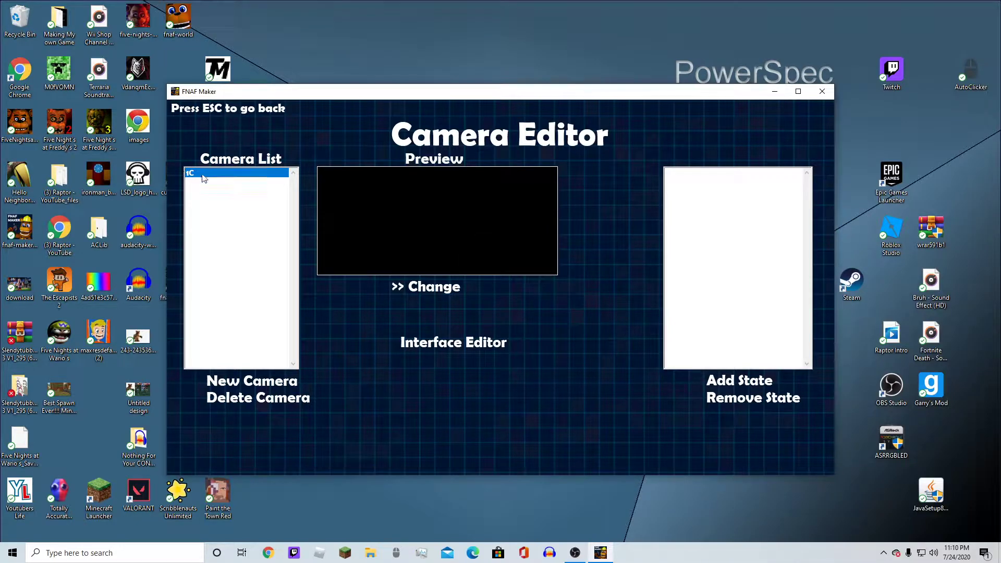
Step: Set the camera interface's map to Complete_Map from the Desktop's Textures > Cams folder in the Interface Editor
left_click(472, 342)
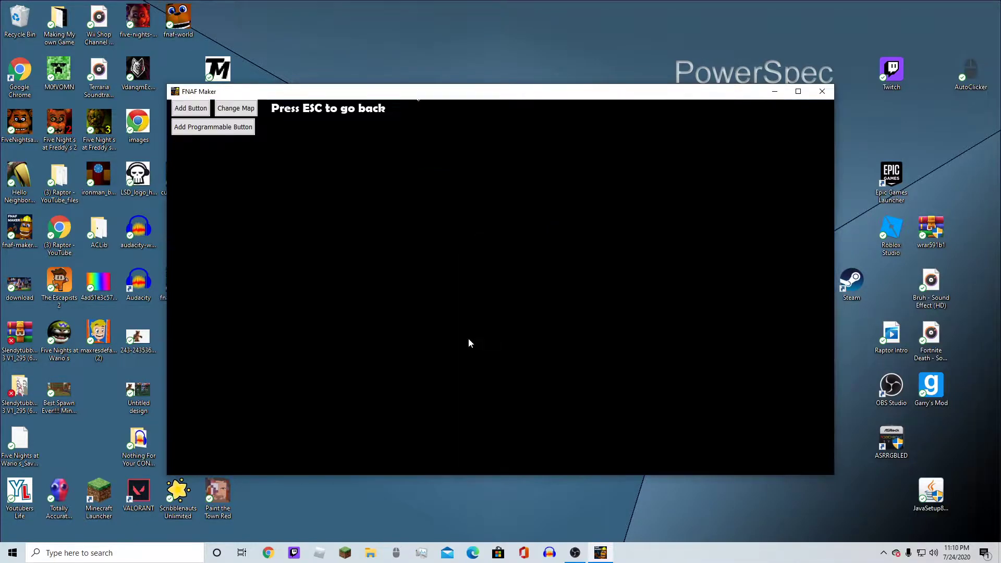
left_click(192, 109)
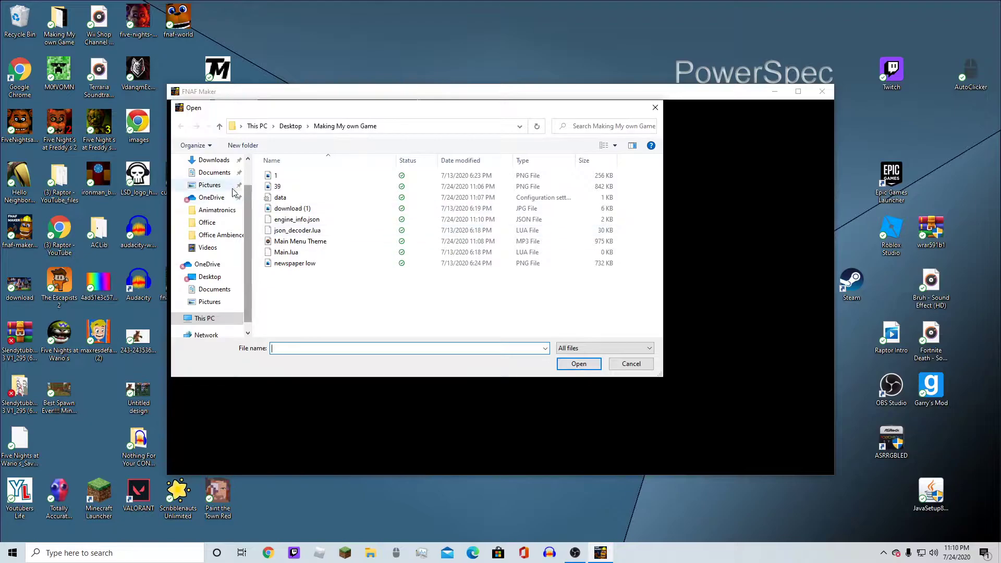
left_click(632, 363)
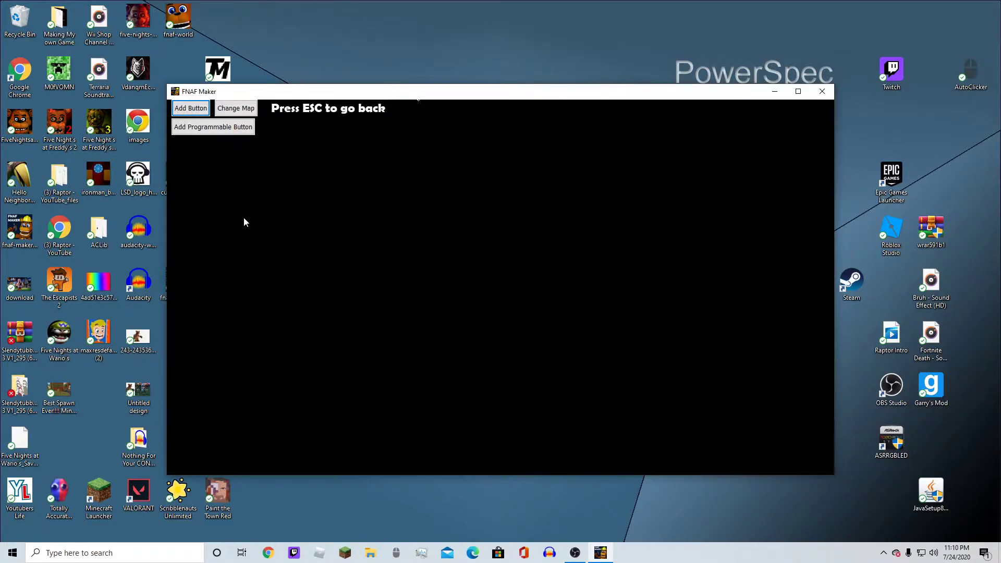
left_click(241, 112)
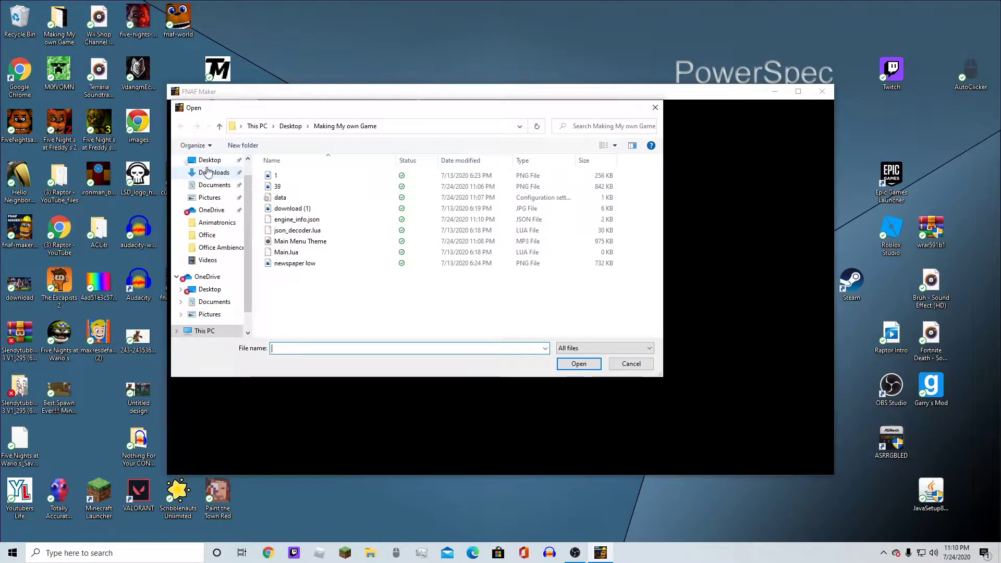
left_click(213, 171)
left_click(211, 161)
double_click(302, 238)
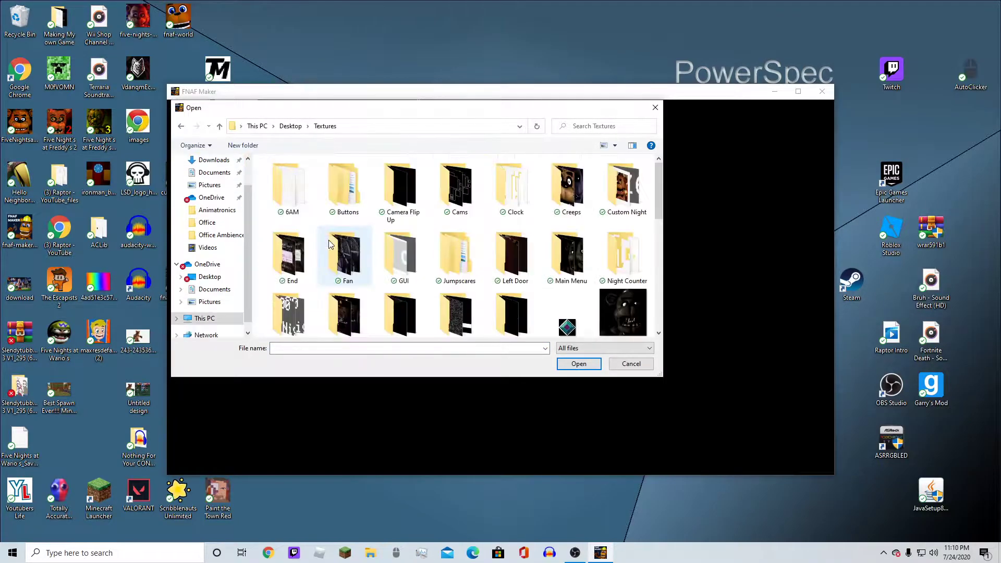
scroll(391, 272, "down", 1)
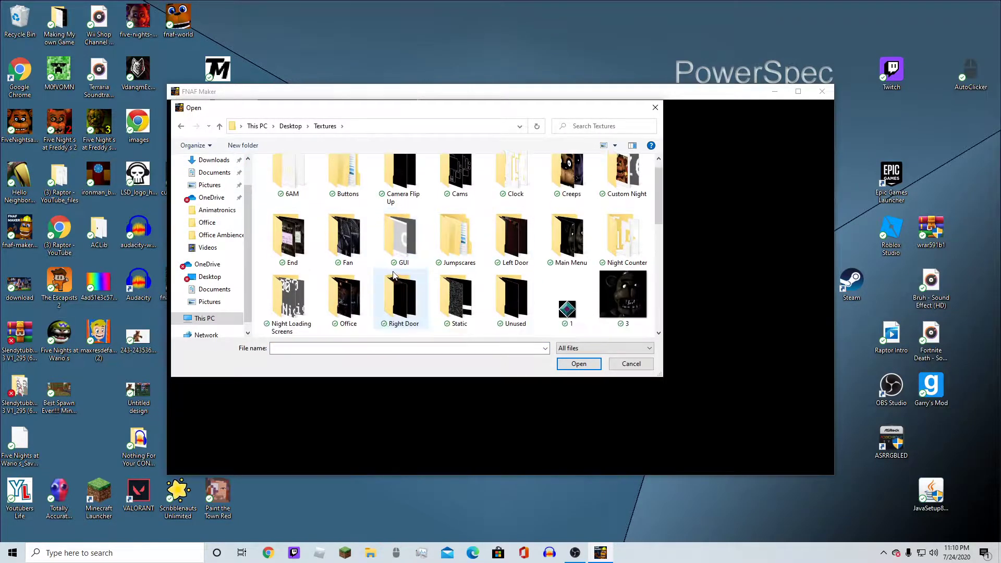
scroll(490, 252, "up", 1)
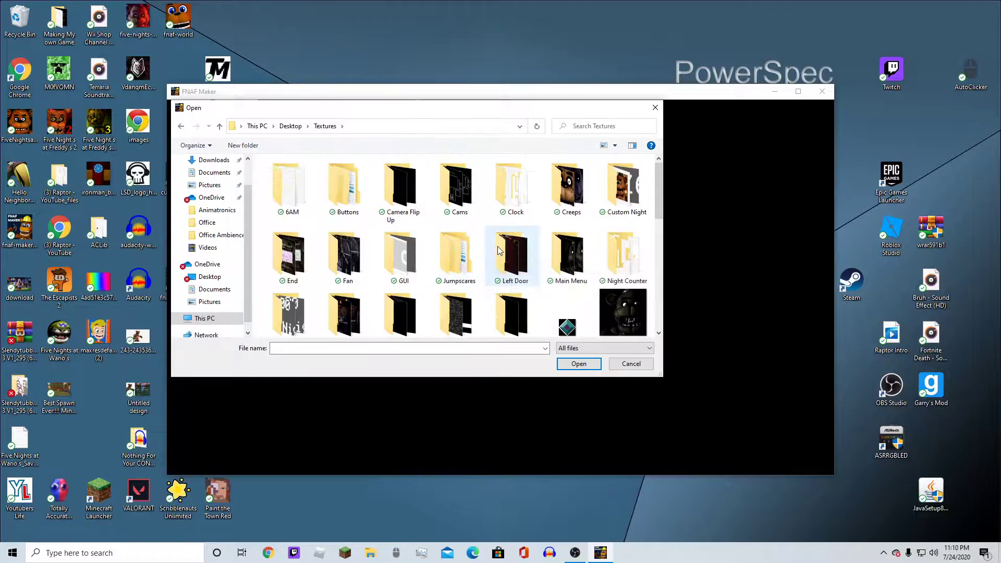
double_click(452, 208)
scroll(368, 328, "down", 1)
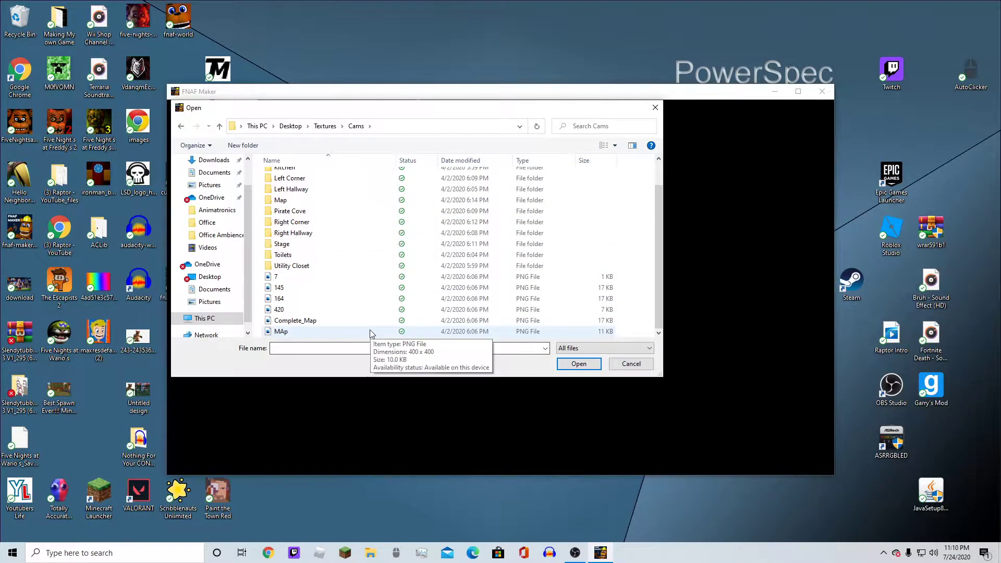
double_click(332, 318)
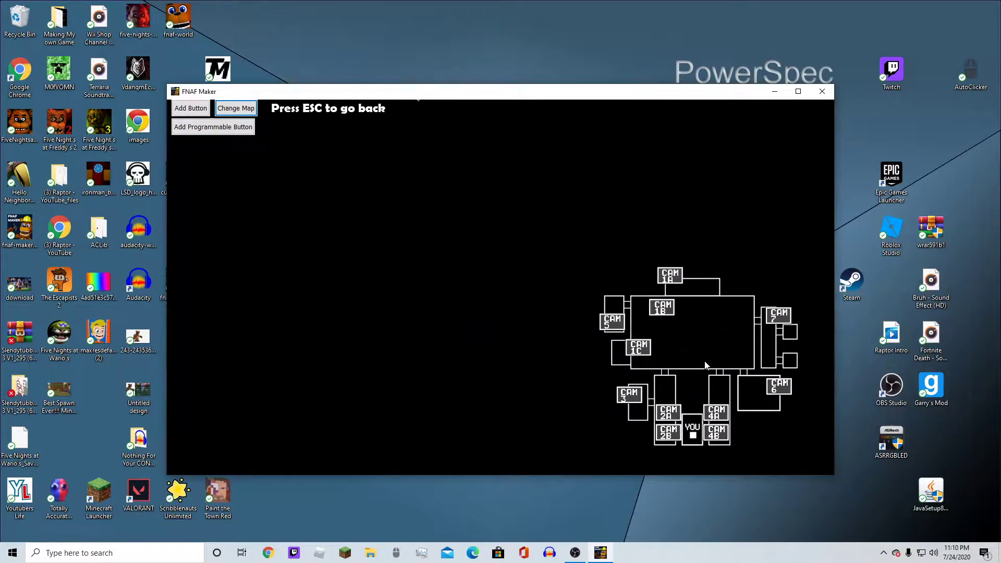
Step: Try to add a programmable button to the camera interface and return to the Camera Editor
left_click(200, 127)
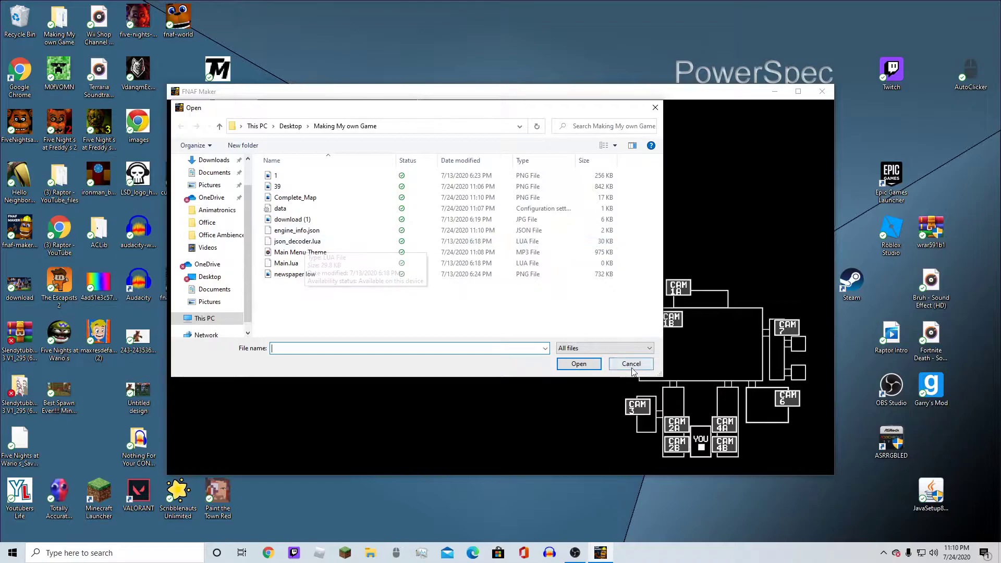
double_click(293, 263)
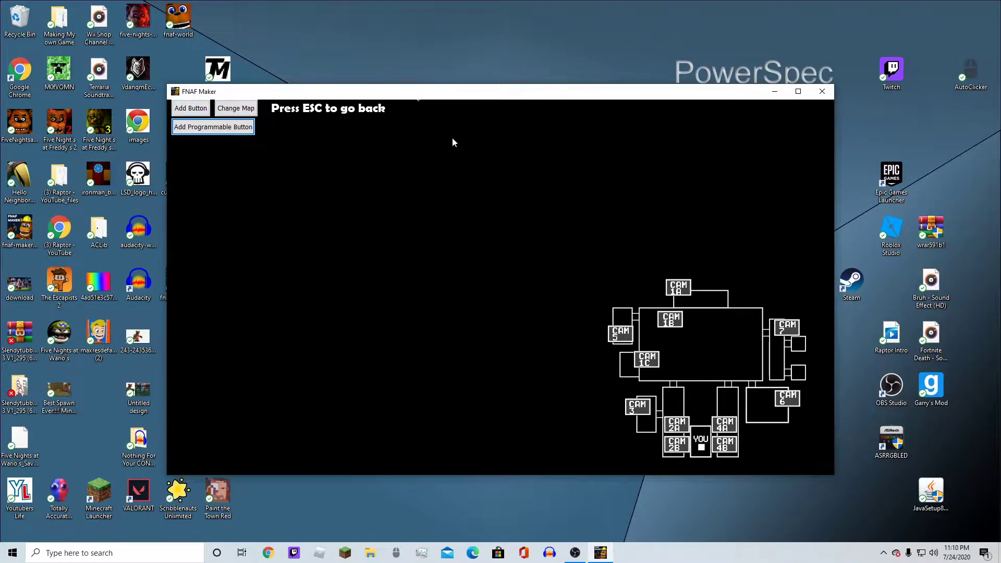
key("Escape")
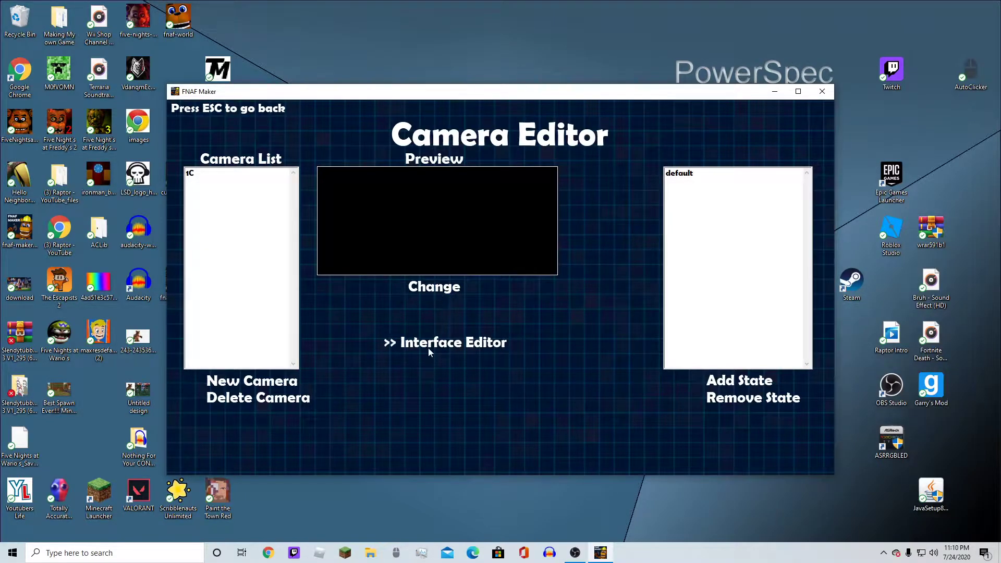
Step: Add a state named 1C to camera 1C in the Camera Editor and select it
left_click(199, 172)
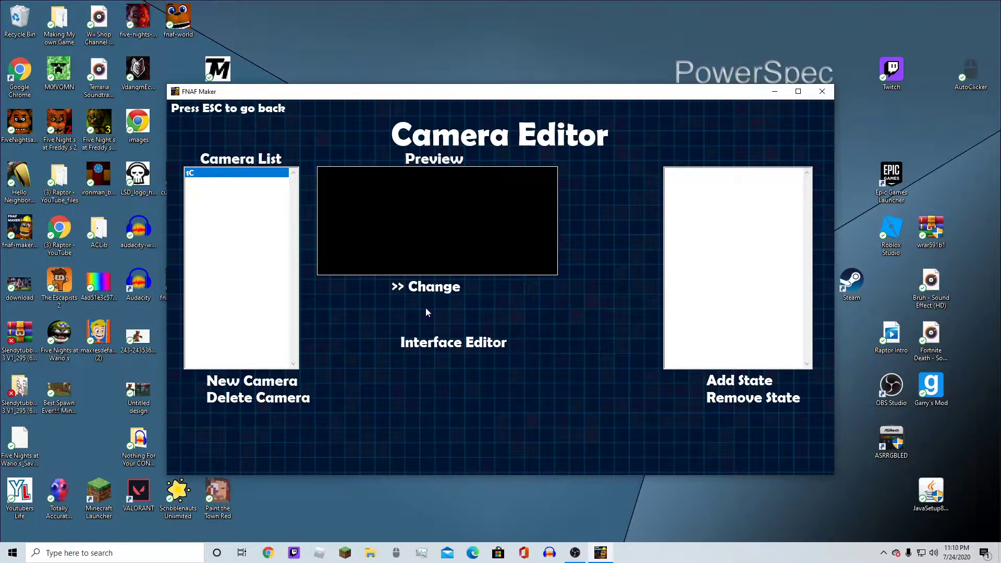
left_click(435, 288)
left_click(519, 313)
left_click(709, 375)
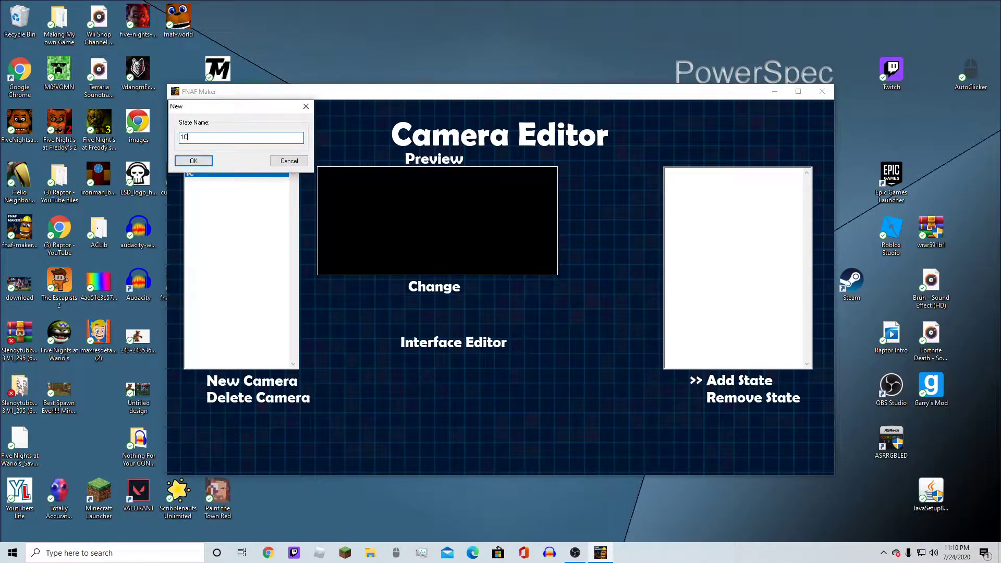
type("1C")
key("Return")
left_click(692, 176)
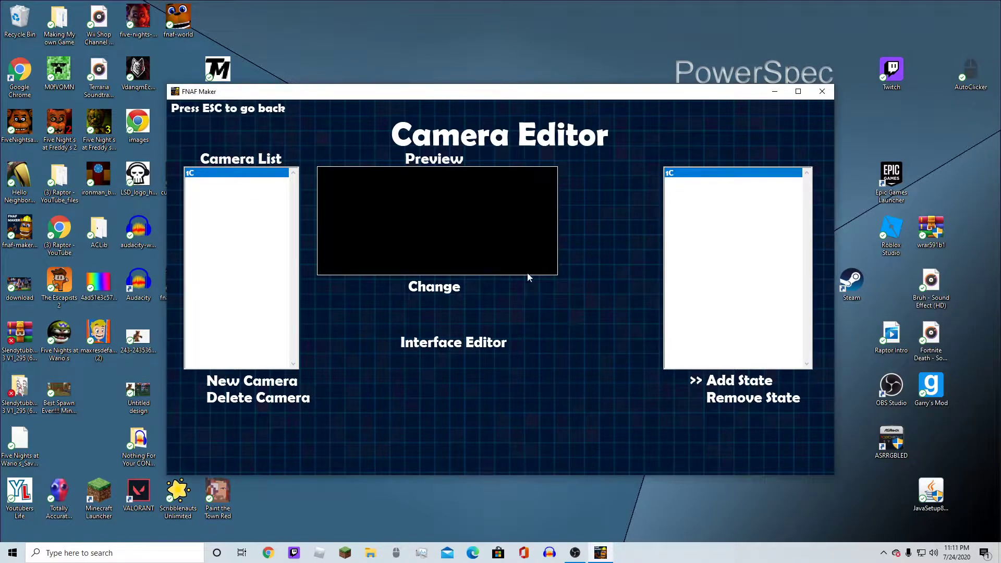
Step: Start changing the preview image of camera 1C's new state and browse to the Desktop folder
left_click(452, 292)
scroll(205, 196, "up", 1)
left_click(210, 181)
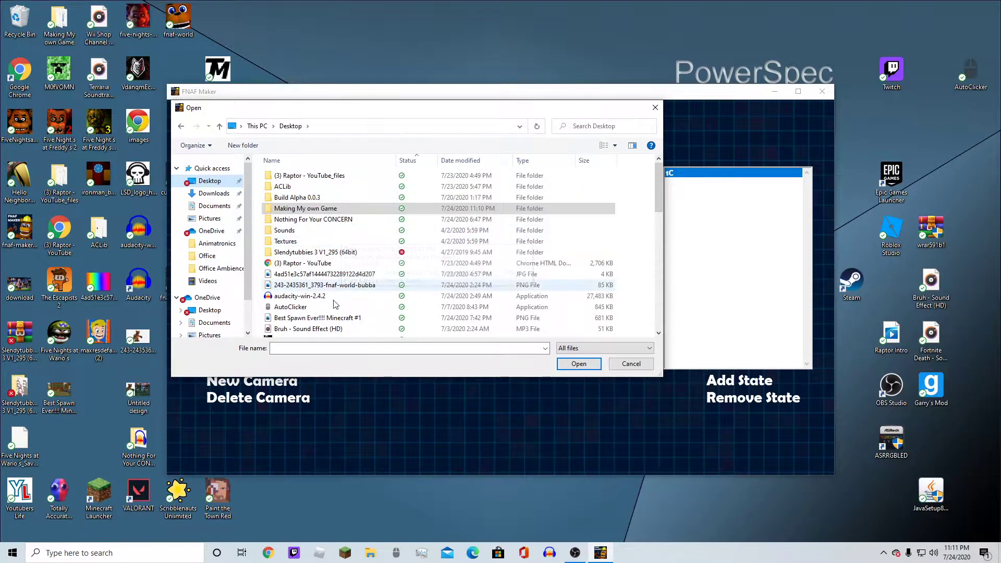
scroll(338, 305, "down", 7)
scroll(338, 306, "down", 3)
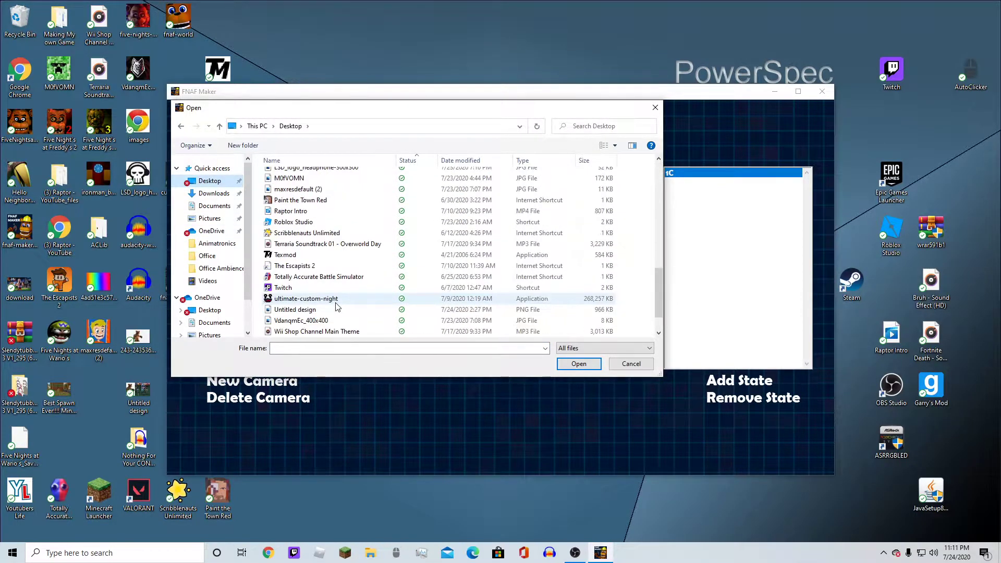
scroll(338, 307, "up", 3)
left_click(207, 281)
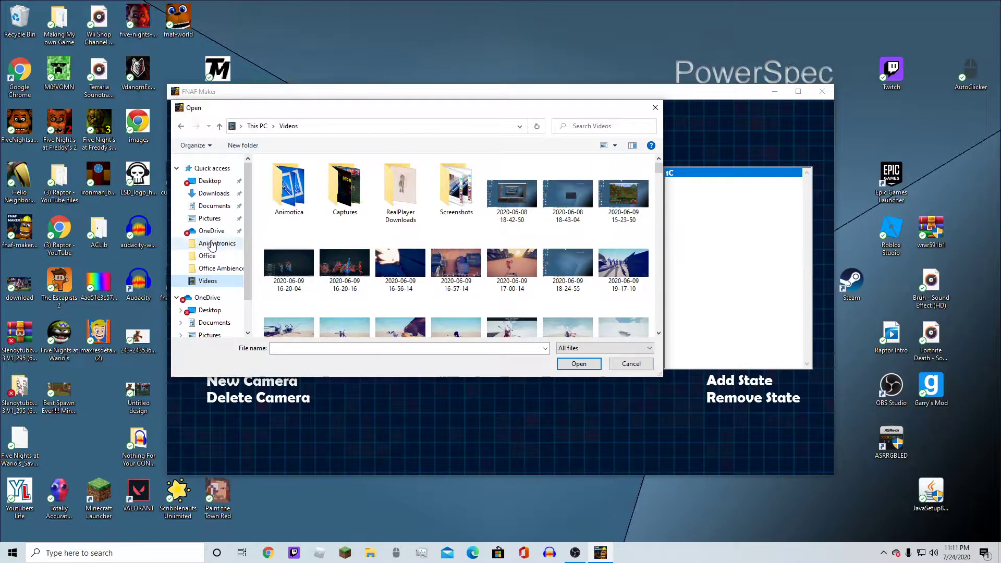
left_click(209, 181)
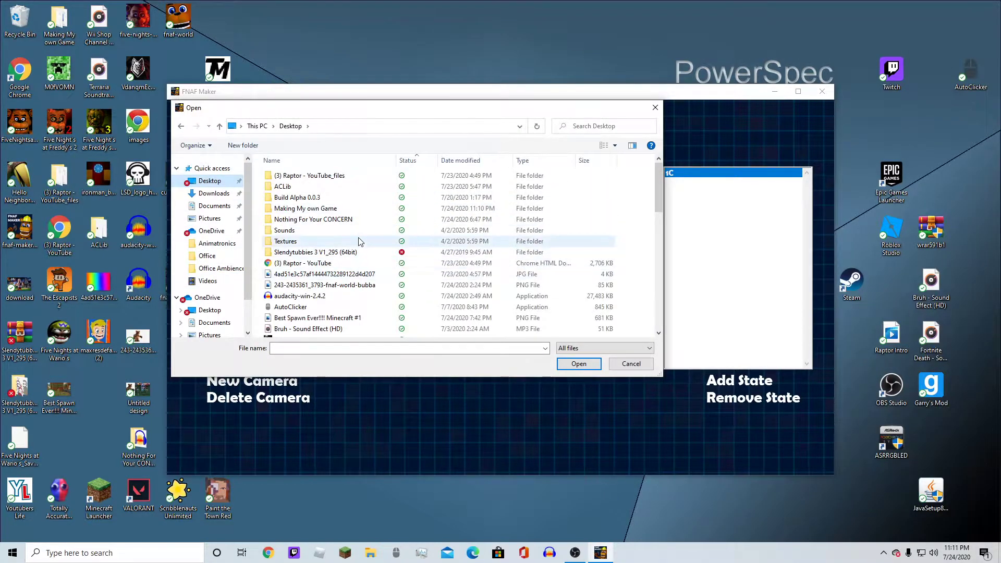
double_click(354, 230)
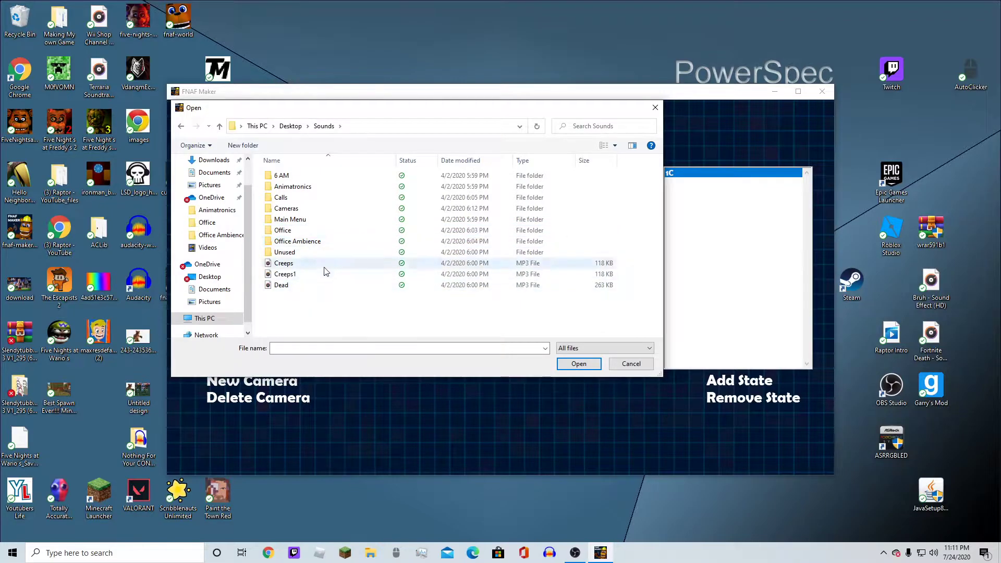
double_click(335, 252)
left_click(181, 126)
left_click(181, 126)
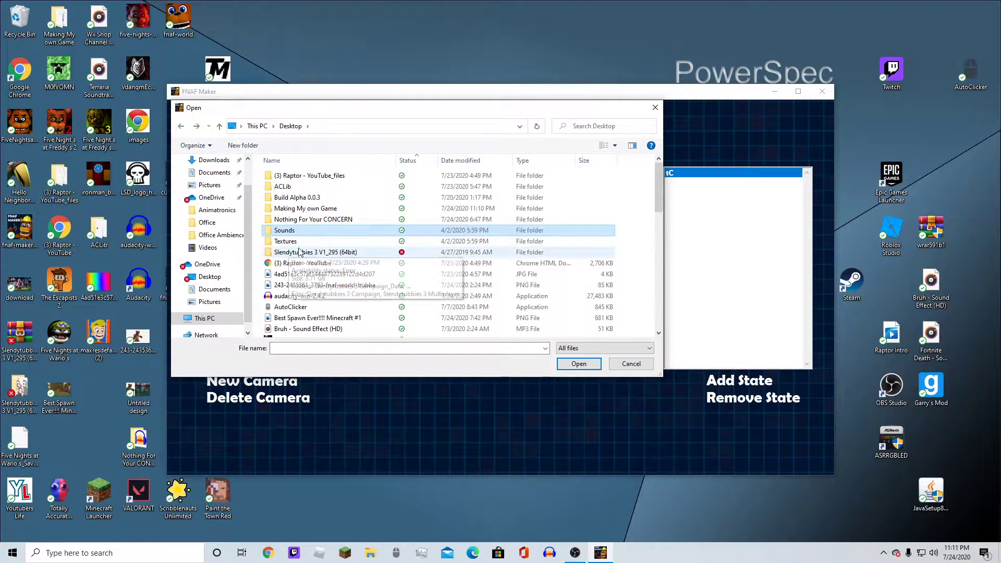
Step: Set the 1C state's preview to image 240 from the Desktop's Textures > Cams > Pirate Cove folder
double_click(304, 242)
double_click(443, 204)
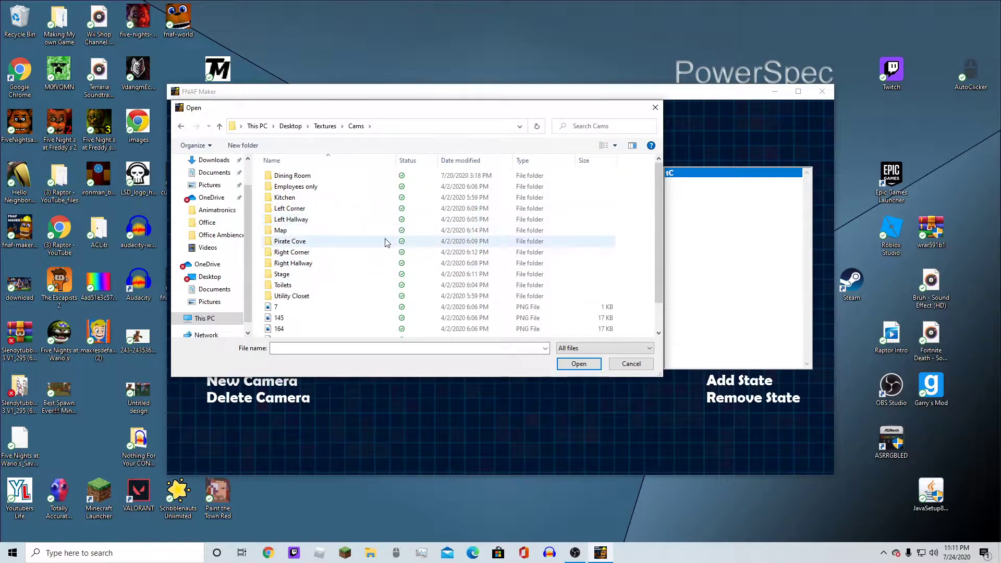
double_click(386, 243)
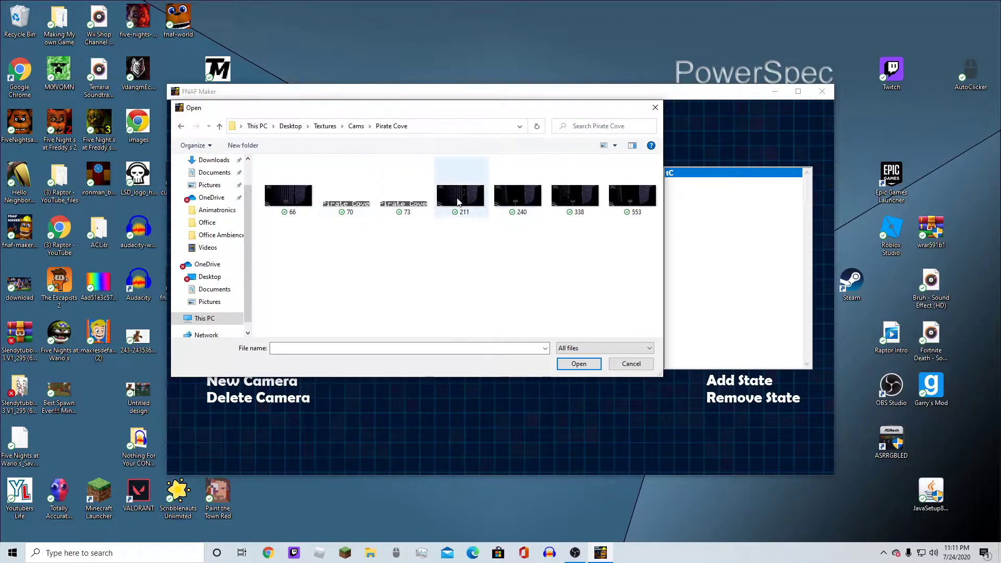
left_click(504, 190)
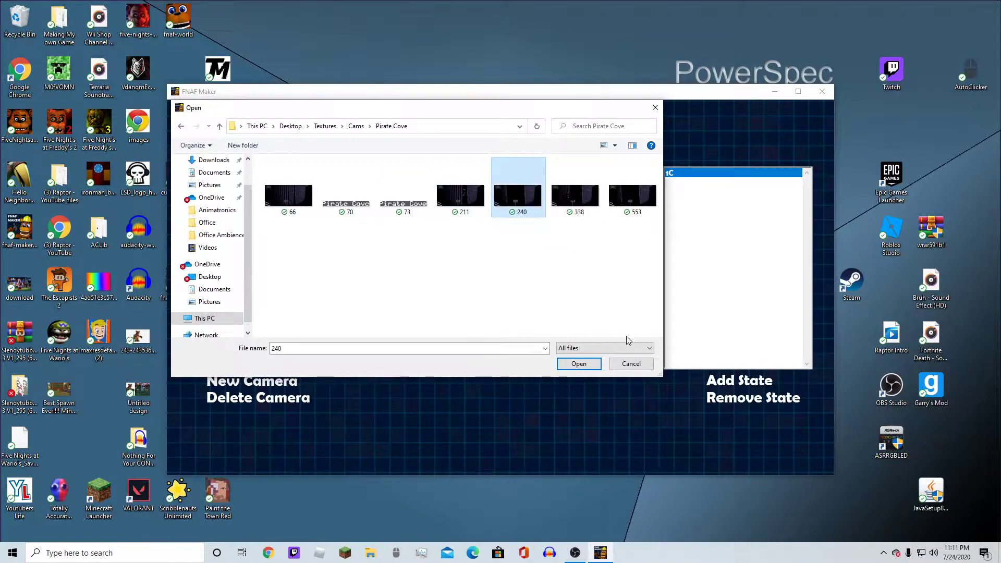
left_click(567, 364)
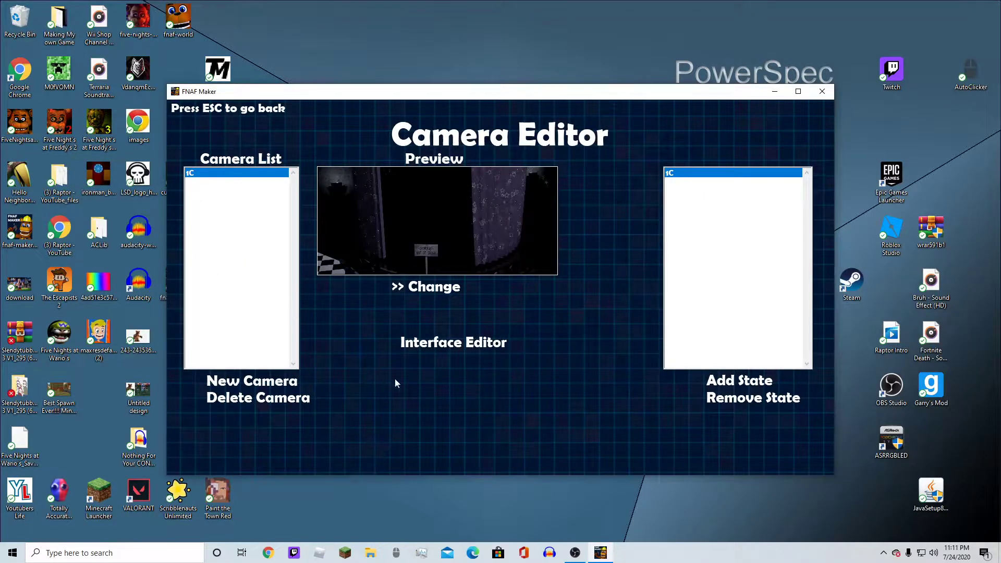
Step: Set Bonnie's movement path to 1C in the Animatronic Editor
key("Escape")
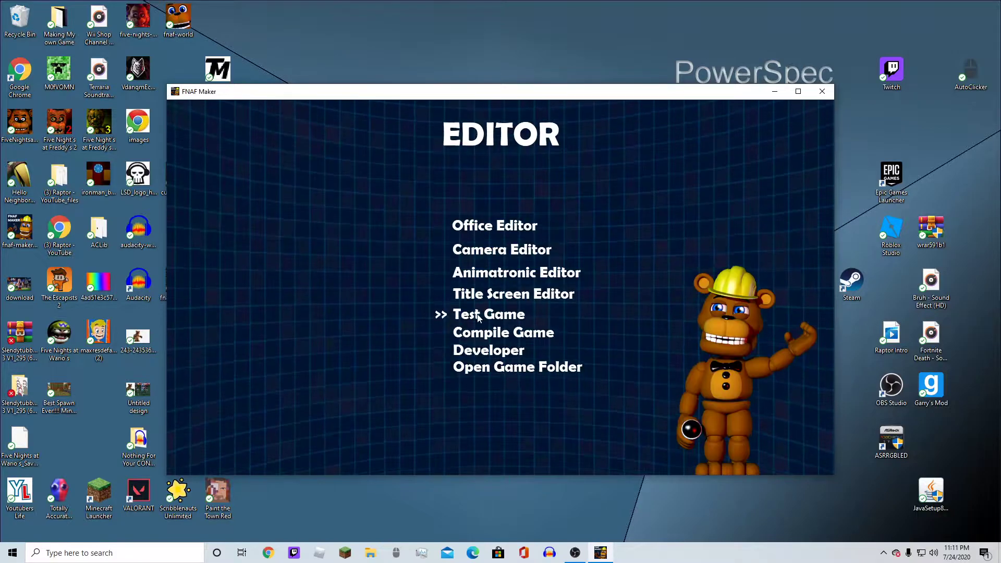
left_click(542, 274)
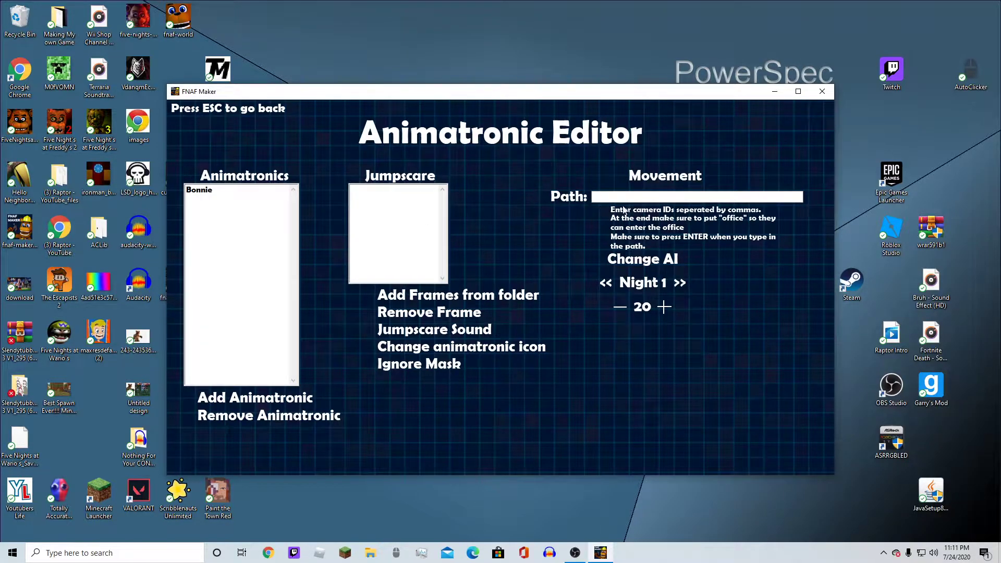
type("1V")
key("Return")
left_click(529, 312)
left_click(276, 190)
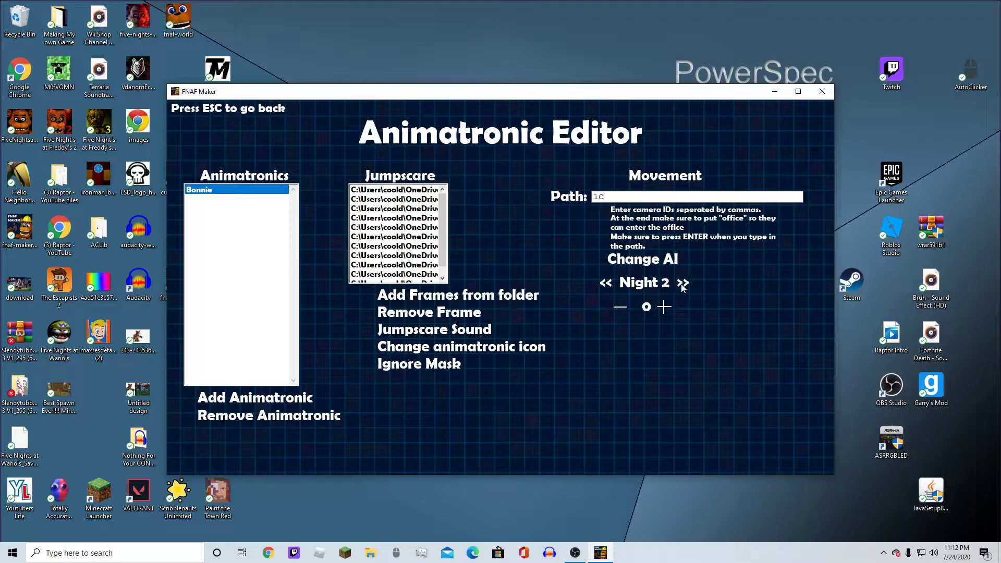
Step: Raise Bonnie's AI level for Night 2 and leave the Animatronic Editor
left_click(666, 309)
left_click(666, 311)
key("Escape")
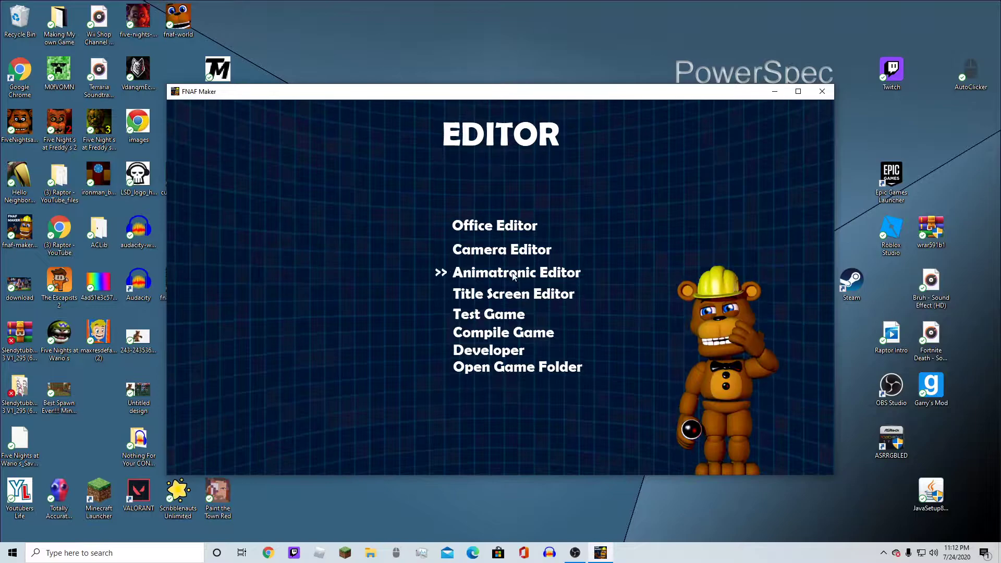
Step: Add a programmable button to the camera interface using image 420 from Textures > Cams, and place it at the bottom centre
left_click(512, 255)
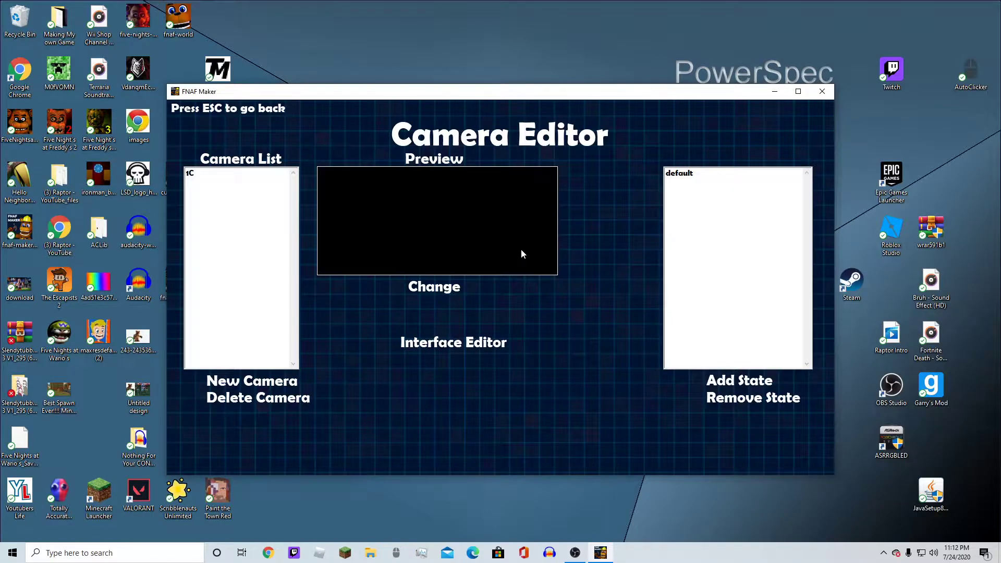
left_click(245, 174)
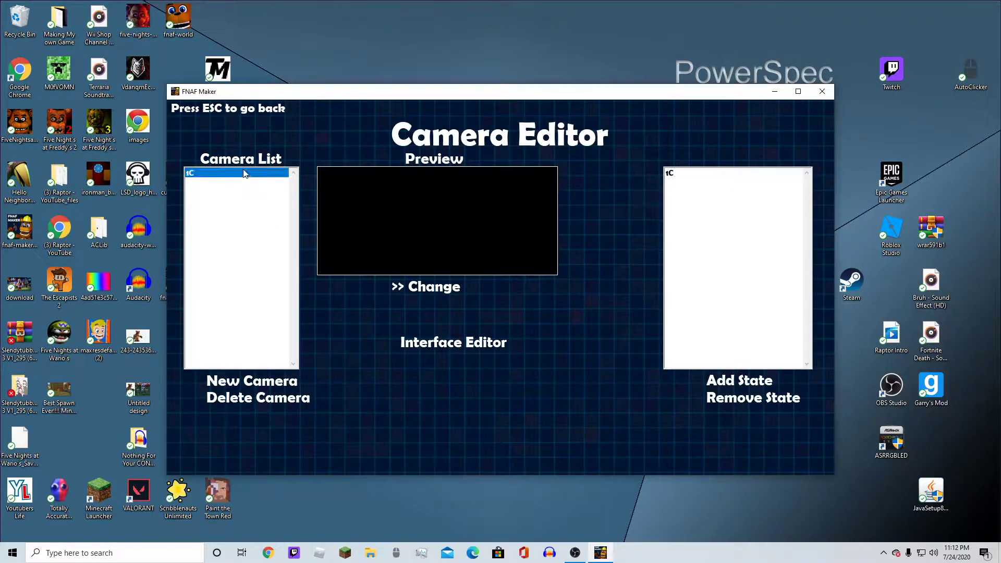
left_click(472, 347)
left_click(254, 128)
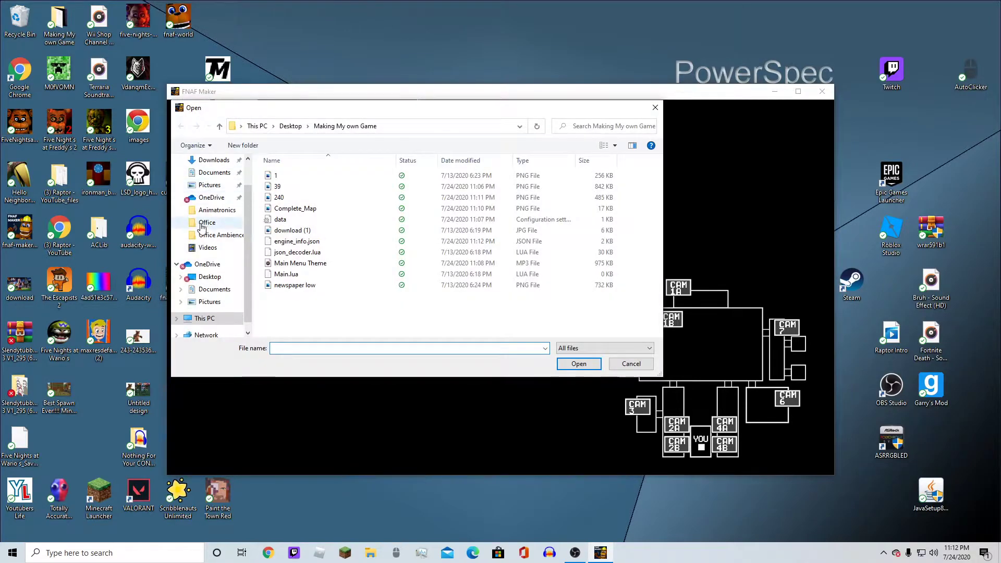
scroll(203, 221, "up", 1)
left_click(209, 180)
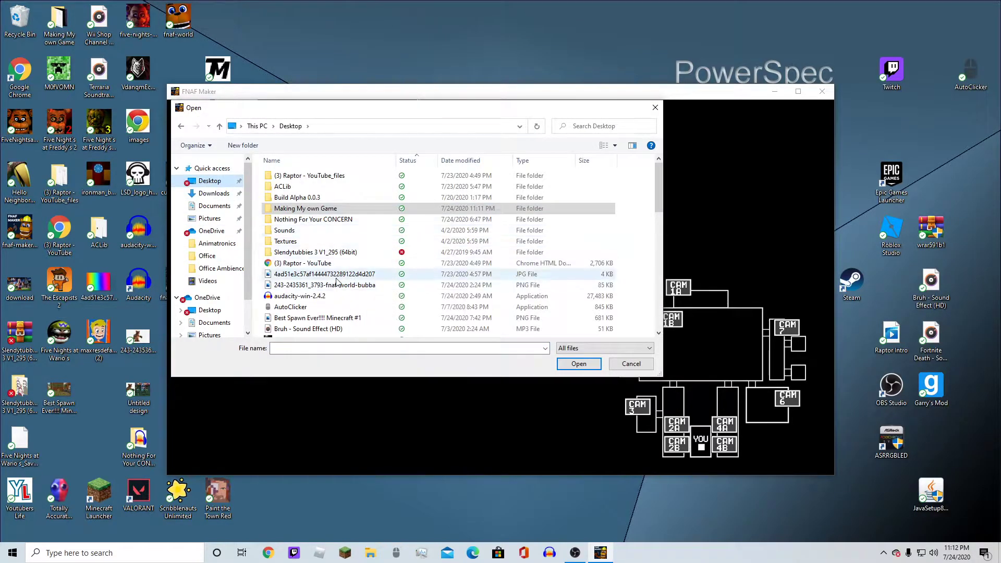
double_click(302, 241)
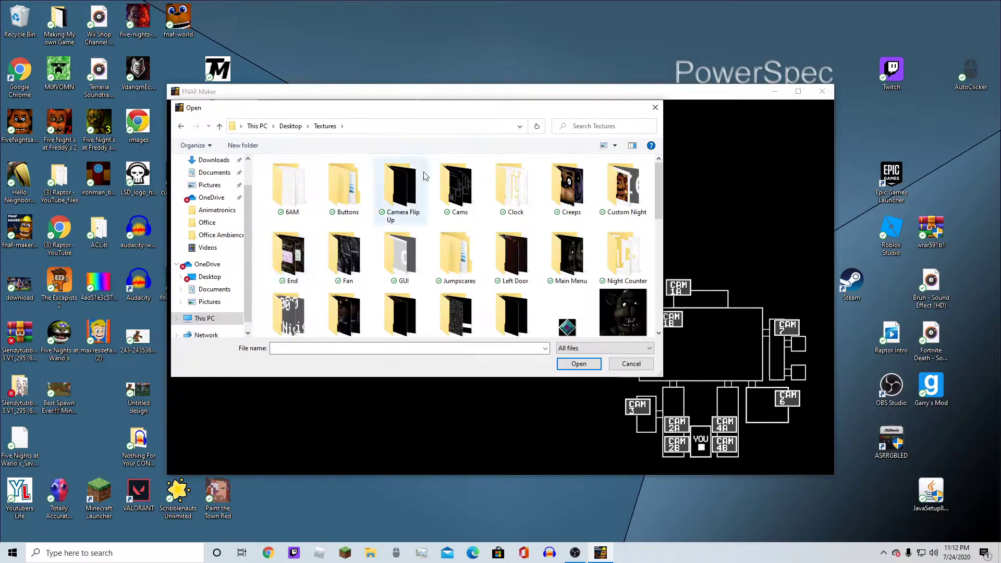
double_click(449, 188)
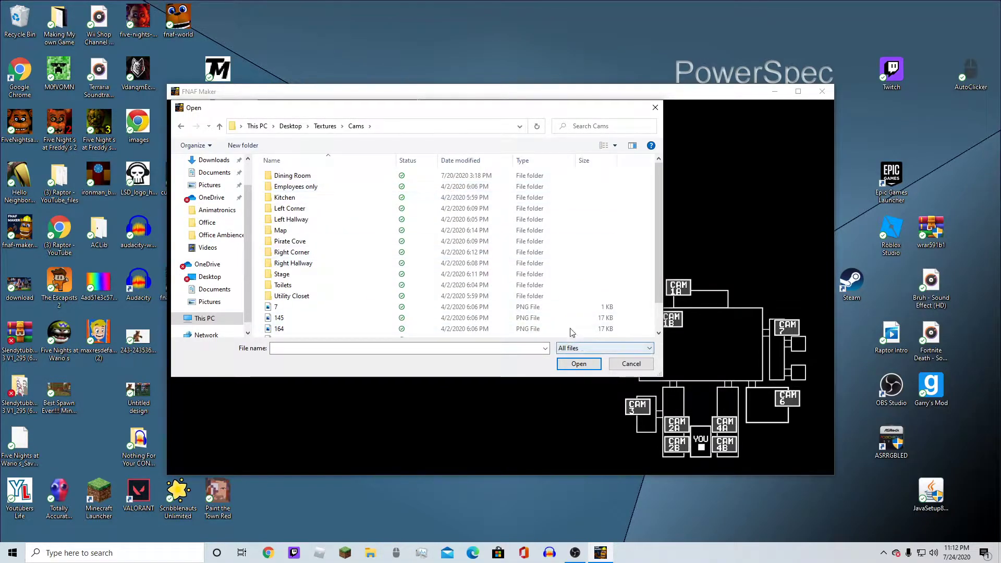
scroll(485, 261, "down", 1)
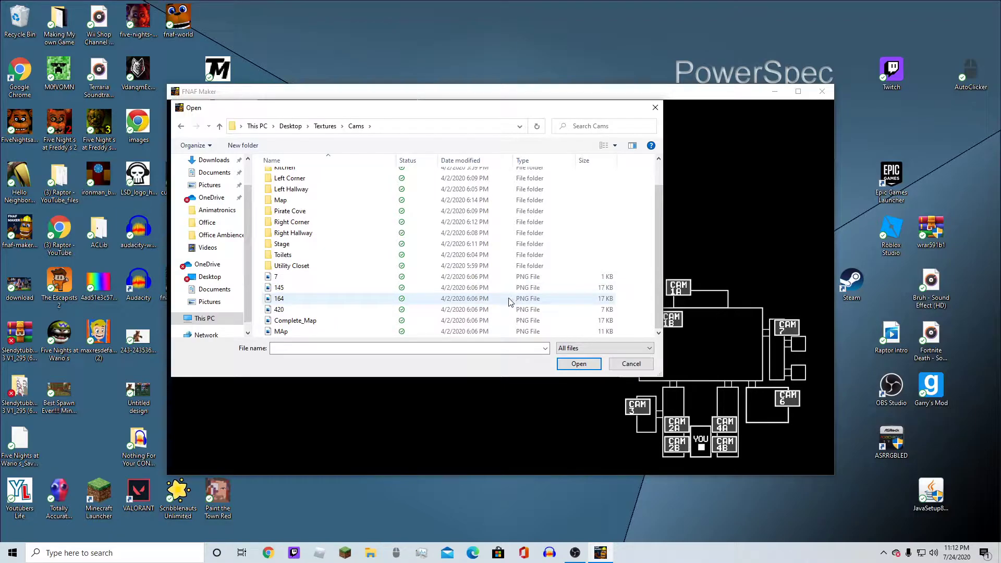
double_click(476, 320)
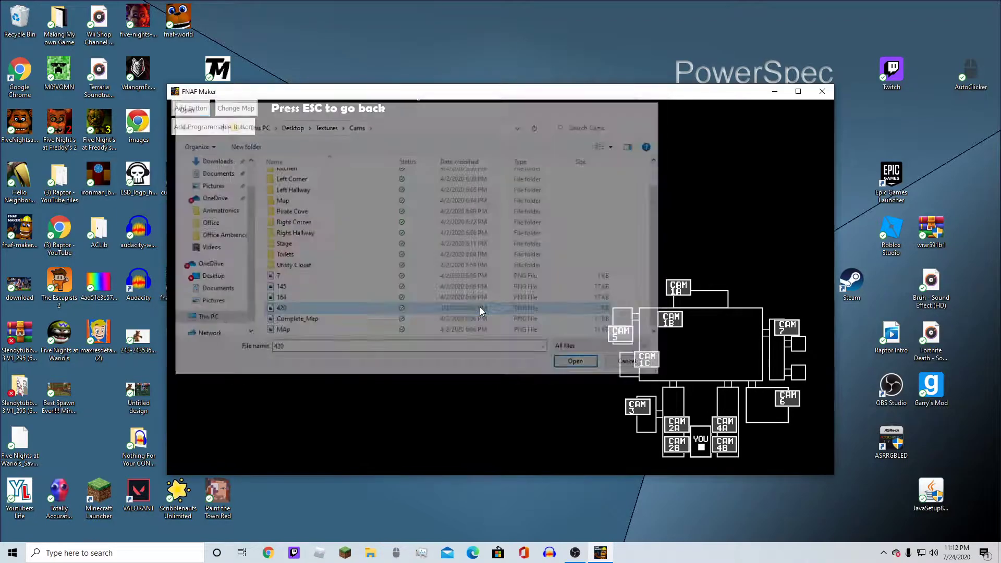
left_click_drag(481, 303, 456, 450)
key("Return")
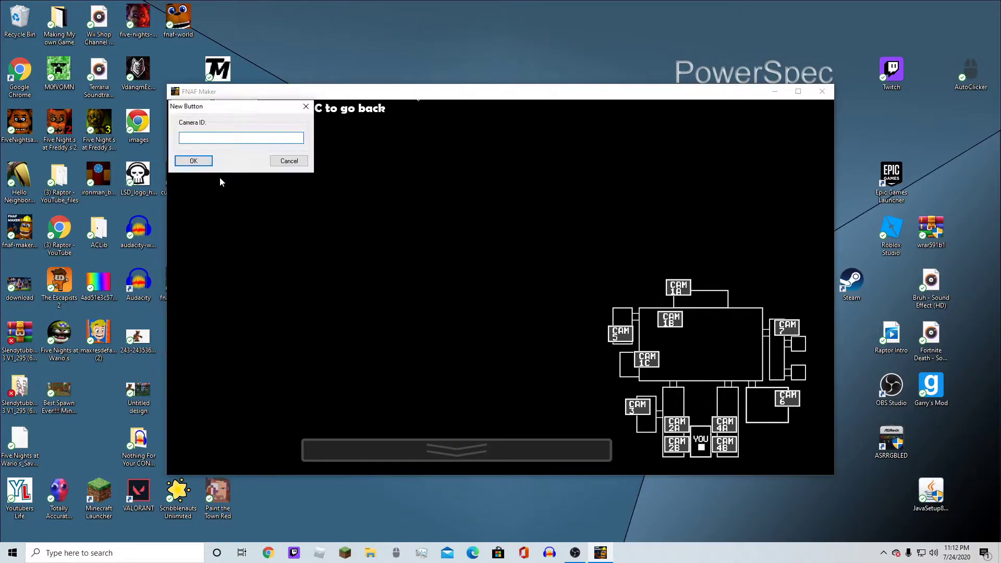
left_click(284, 162)
left_click(194, 161)
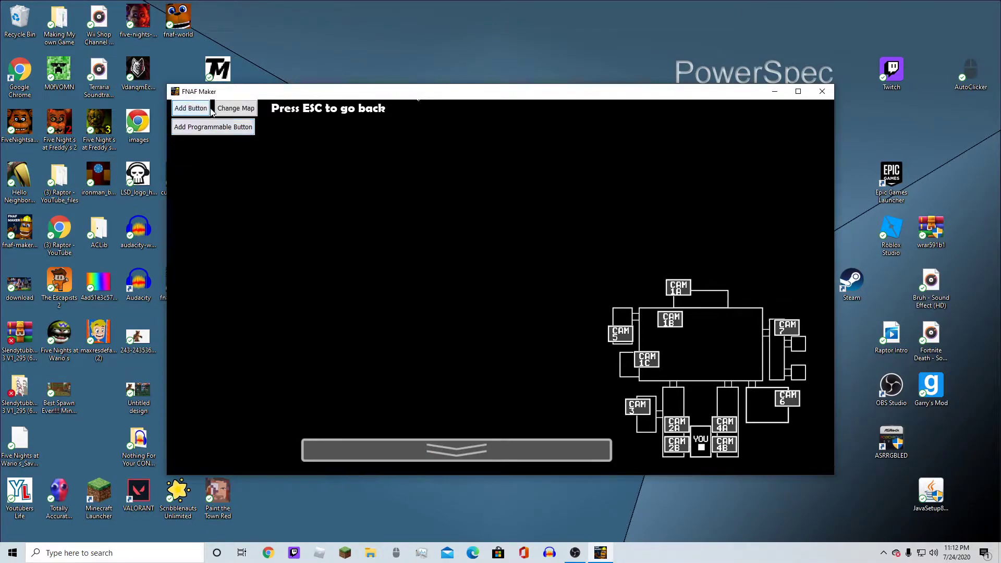
Step: Return to the main editor, test the game by continuing Night 1, and check the cameras by raising and lowering the monitor
left_click(410, 171)
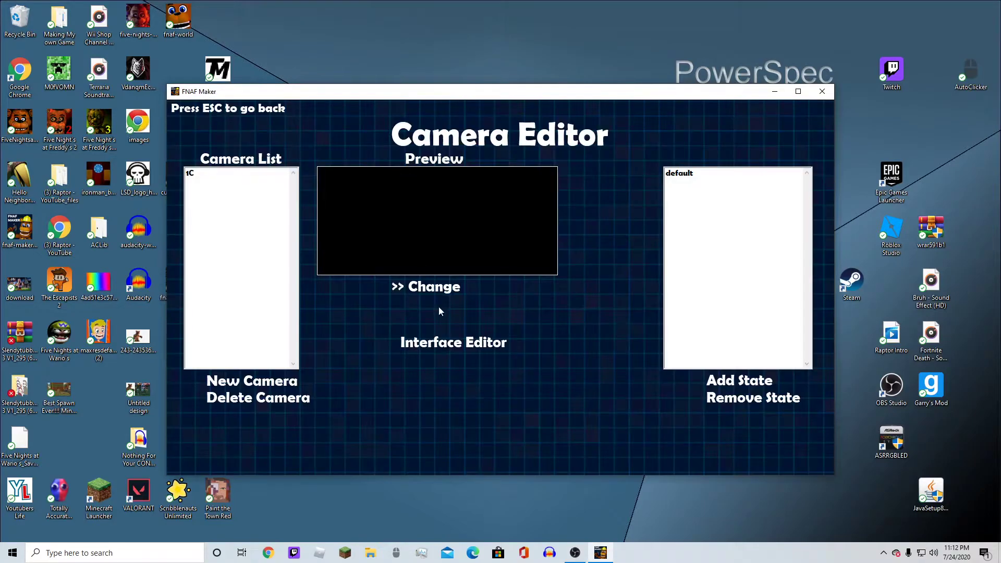
key("Escape")
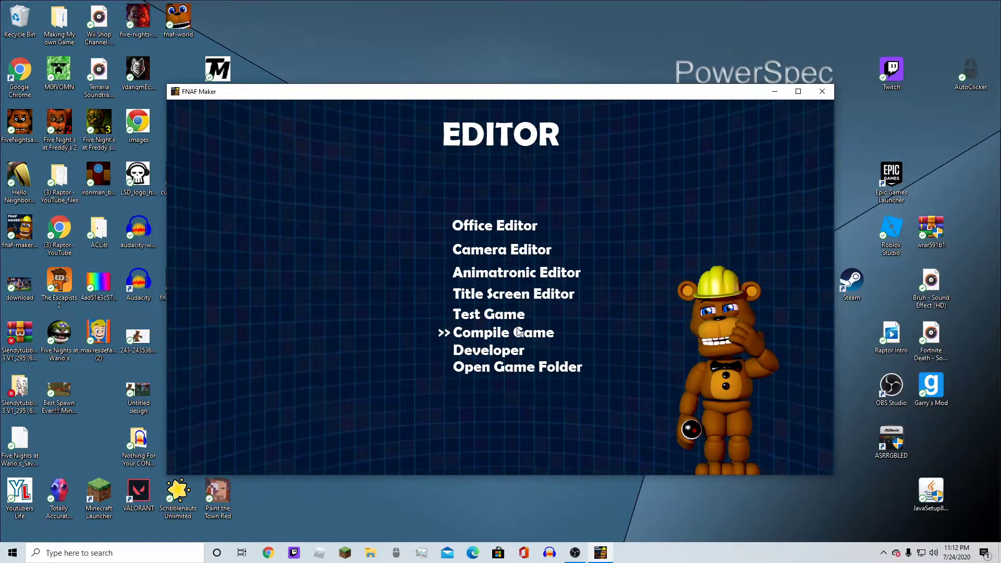
left_click(510, 318)
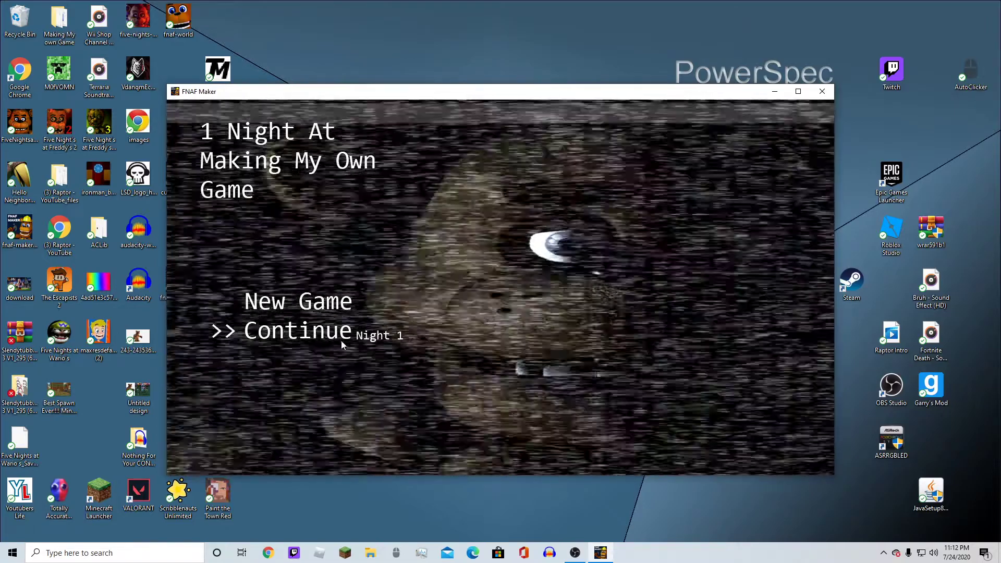
left_click(343, 344)
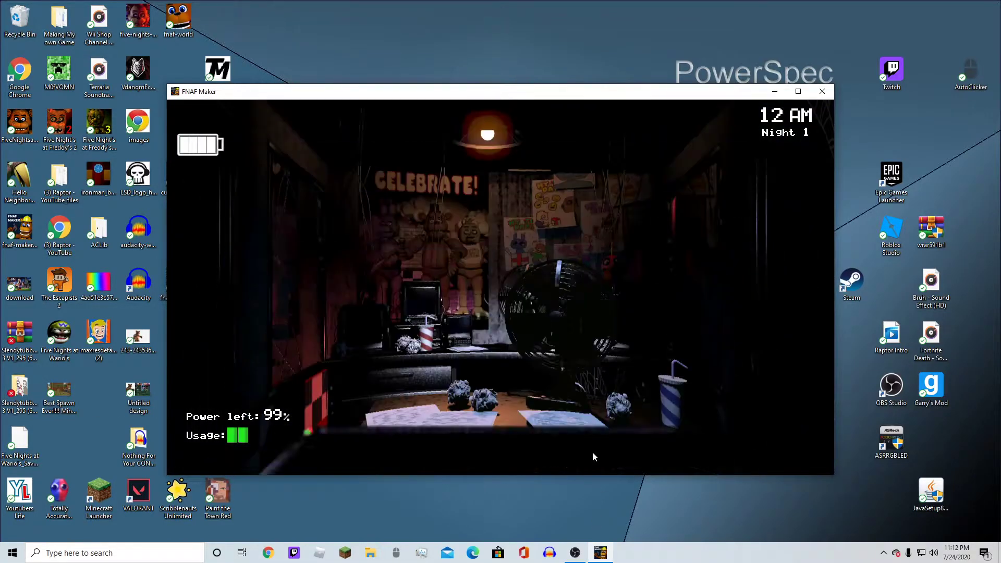
mouse_move(593, 457)
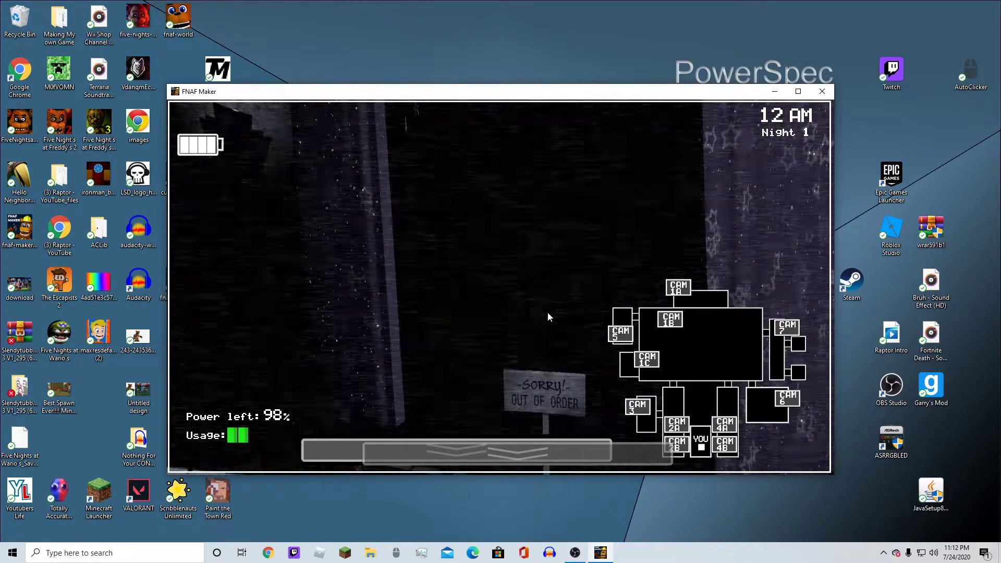
mouse_move(508, 454)
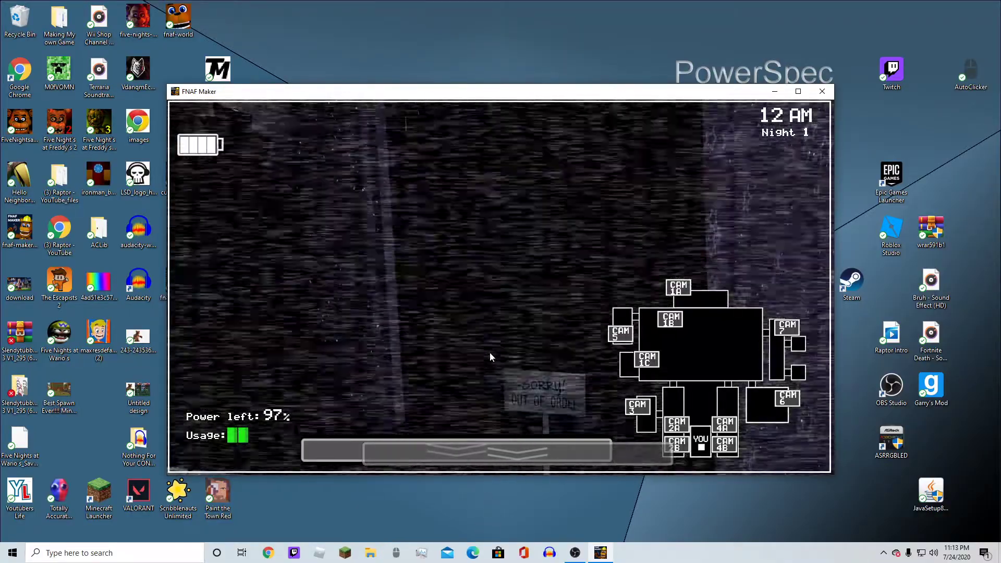
mouse_move(365, 450)
mouse_move(402, 452)
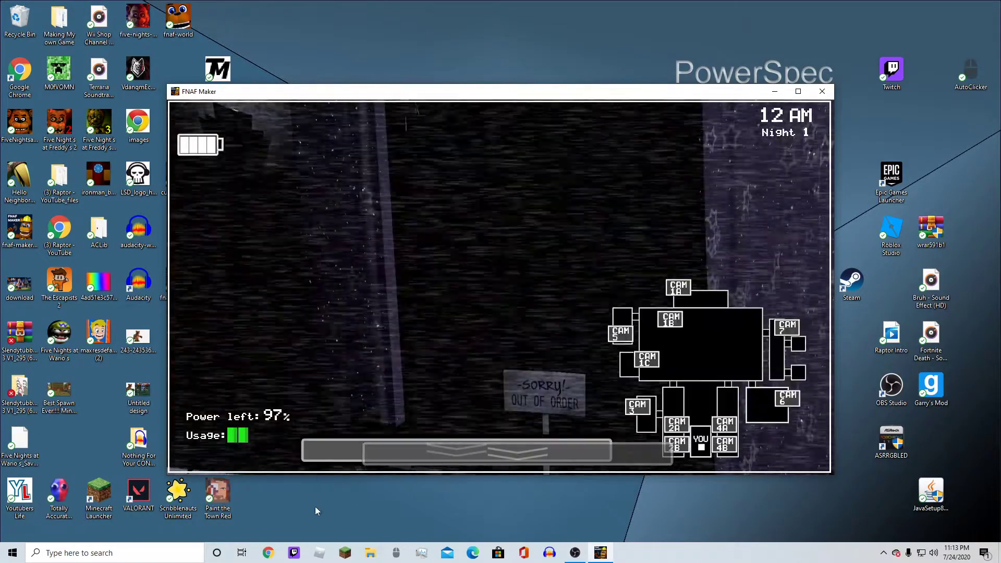
mouse_move(328, 443)
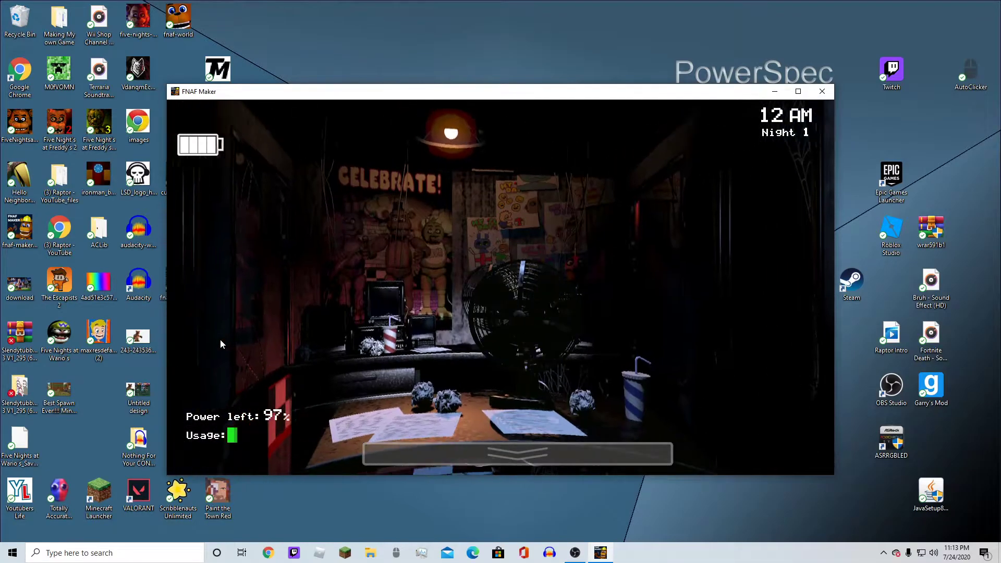
Step: Open the camera monitor in the Night 1 test, view the camera feed, and close the test game
mouse_move(449, 449)
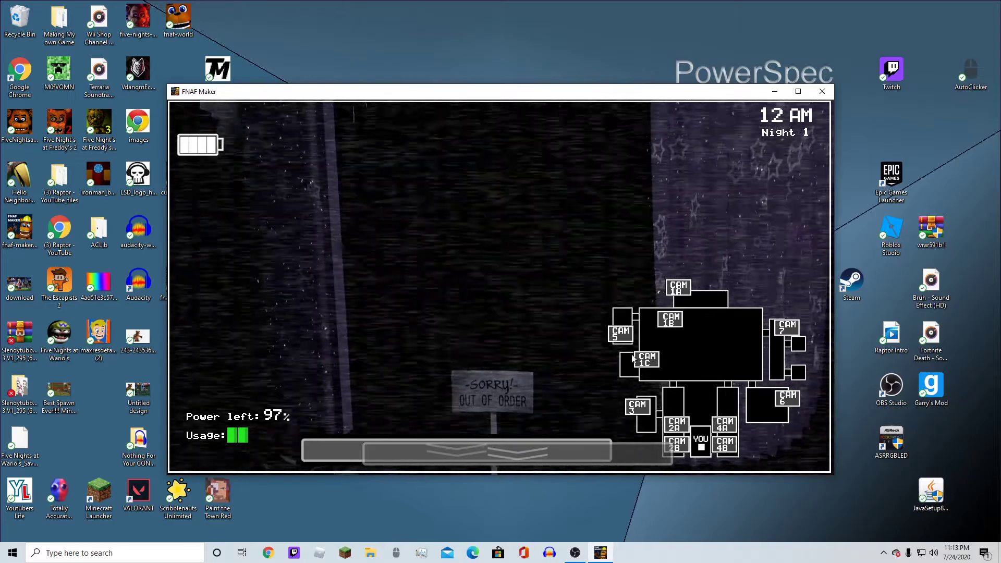
mouse_move(544, 448)
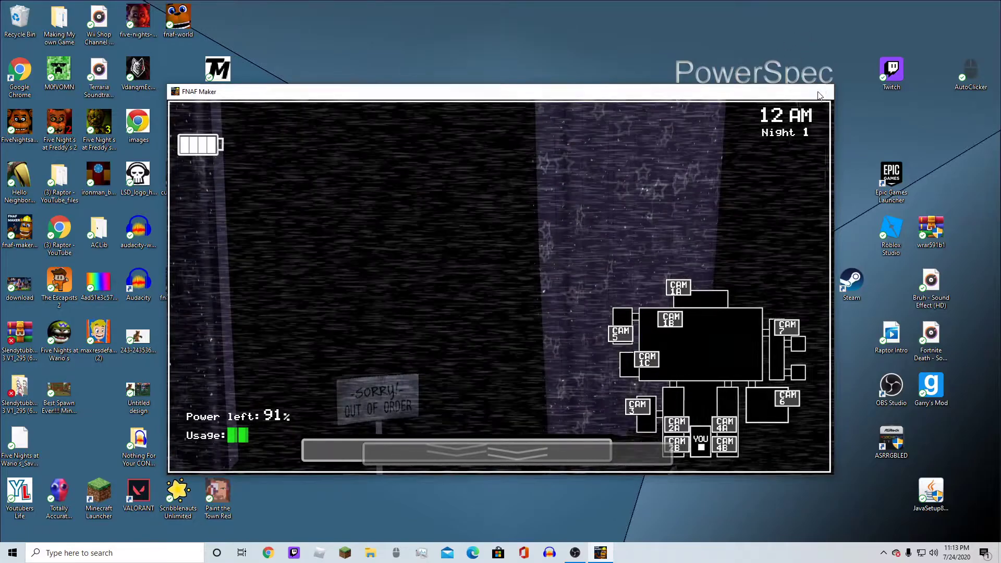
left_click(820, 94)
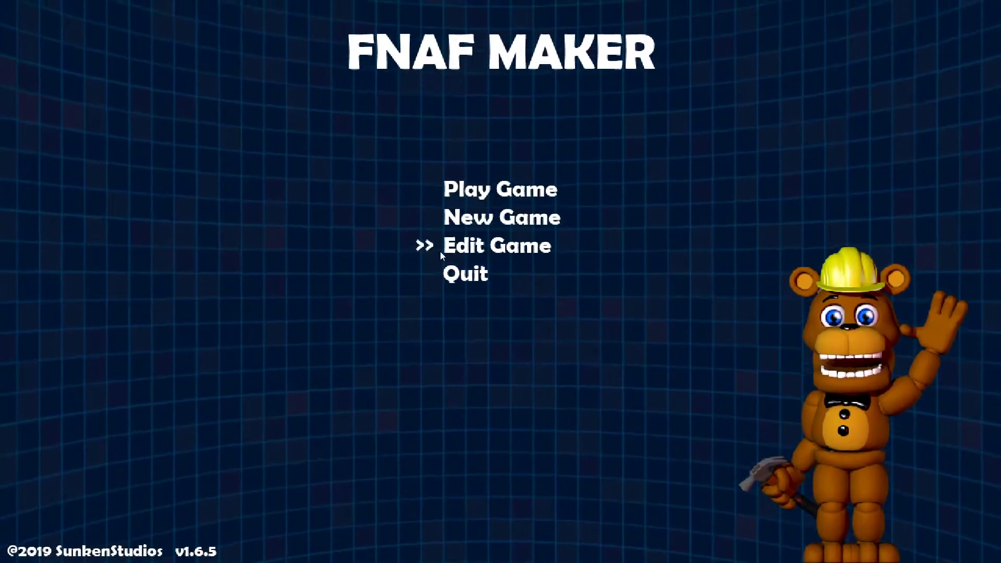
Step: Reopen the game for editing and review Bonnie's settings in the Animatronic Editor
left_click(441, 249)
left_click(453, 177)
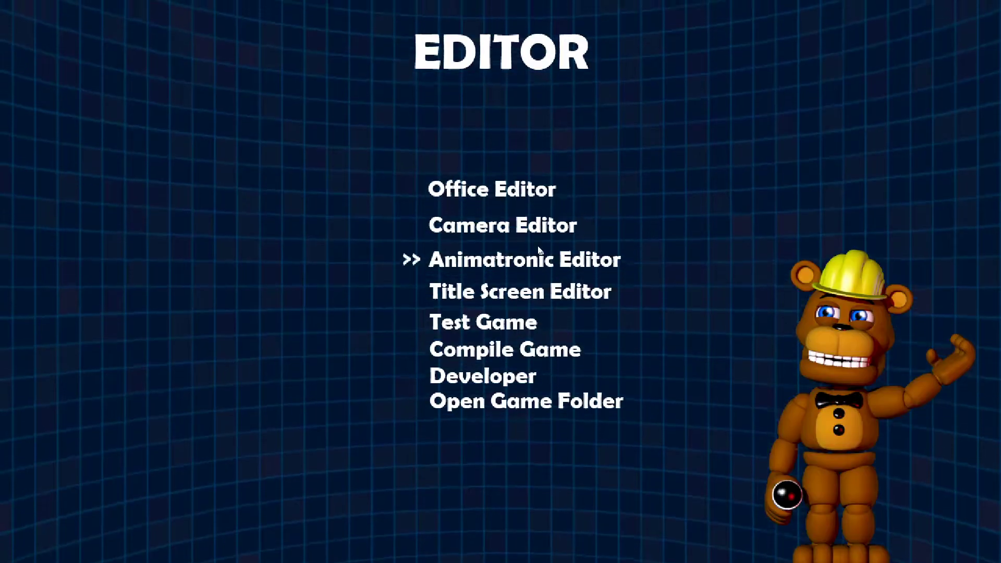
left_click(541, 268)
left_click(172, 133)
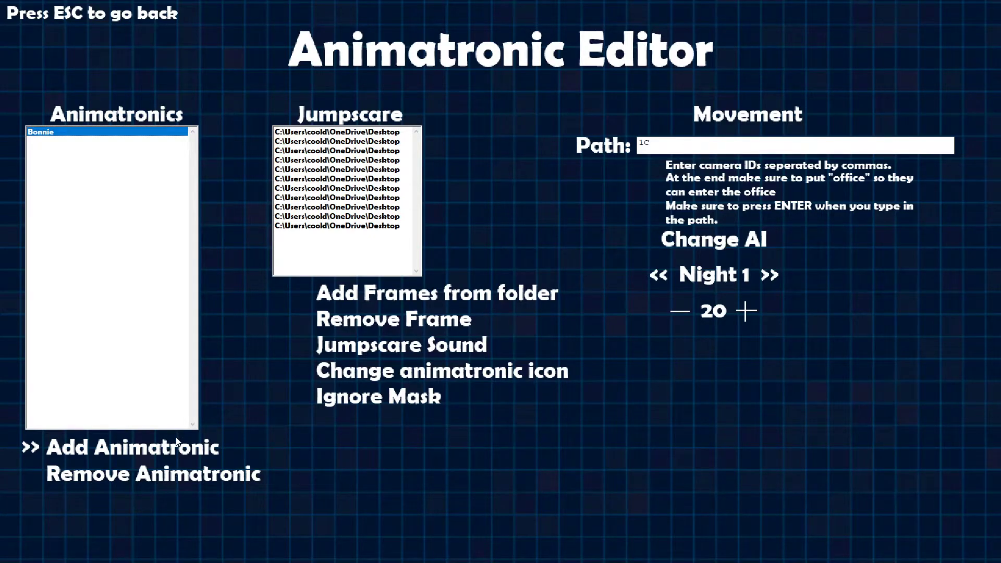
key("Escape")
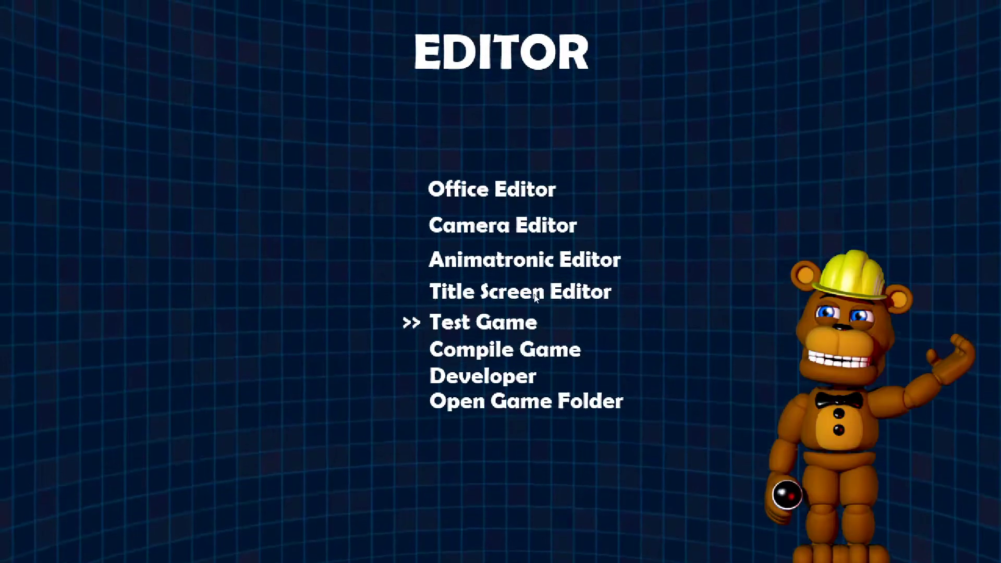
Step: Open camera 1C's interface in the Camera Editor and delete the monitor flip bar below the map
left_click(529, 224)
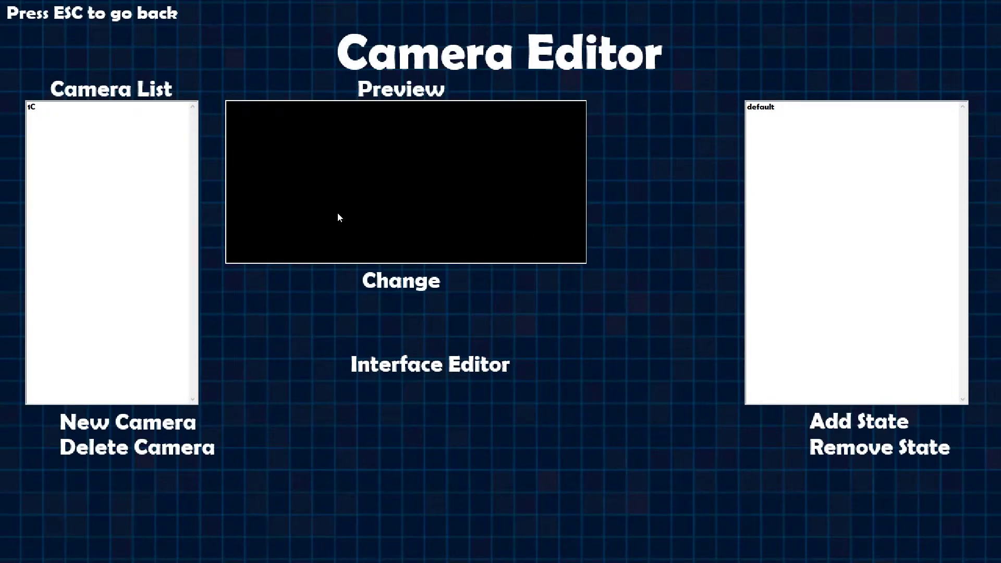
left_click(118, 112)
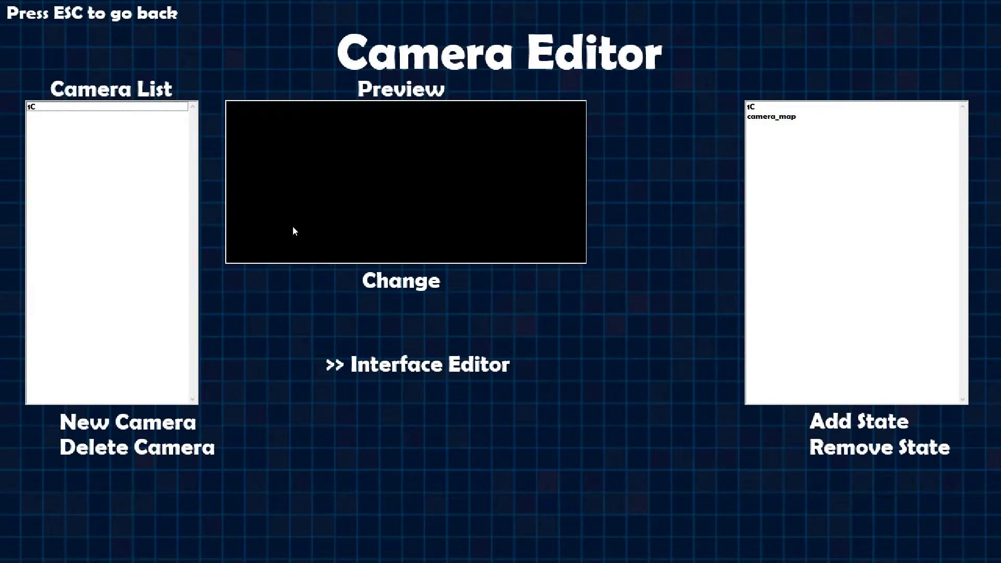
left_click(465, 368)
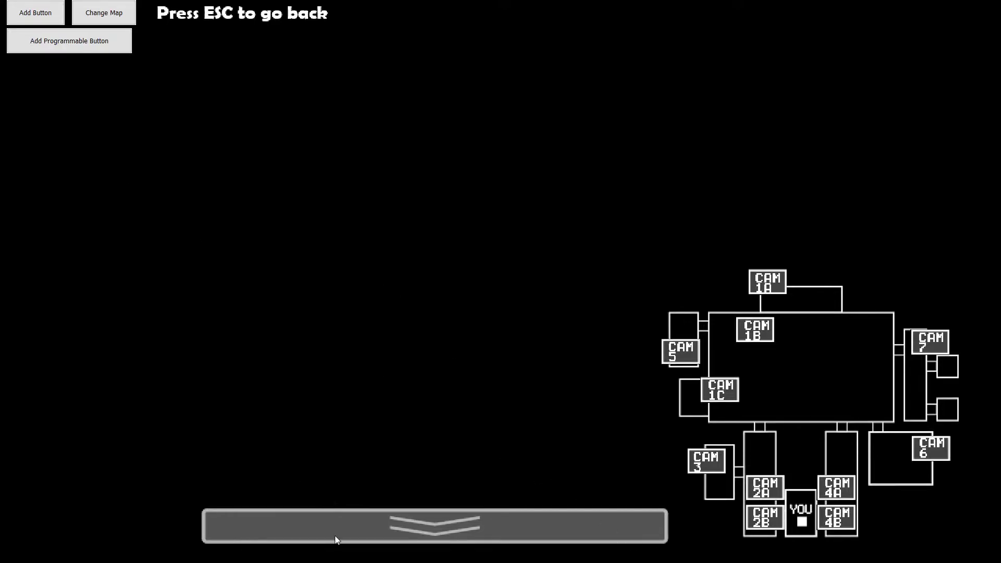
right_click(305, 517)
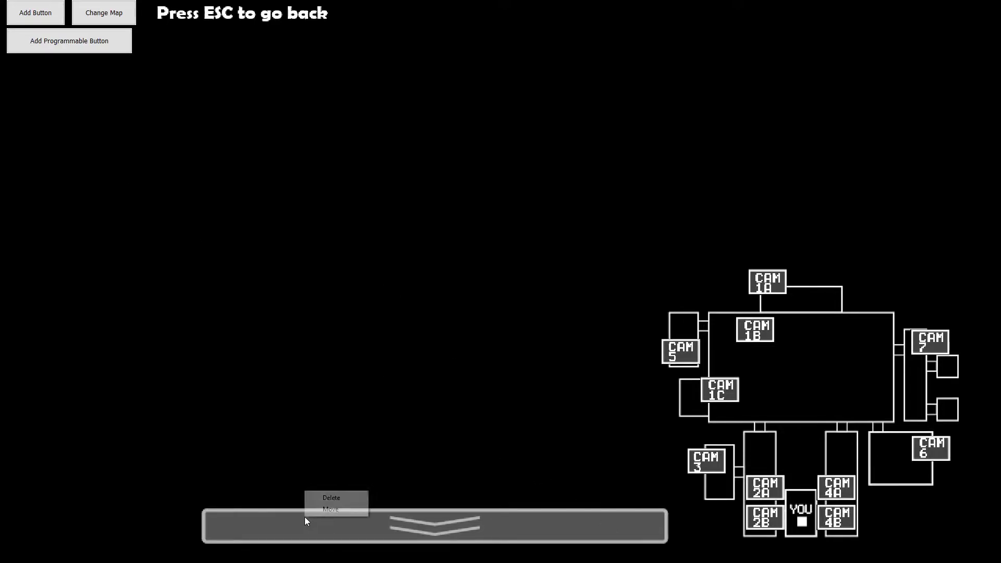
left_click(329, 497)
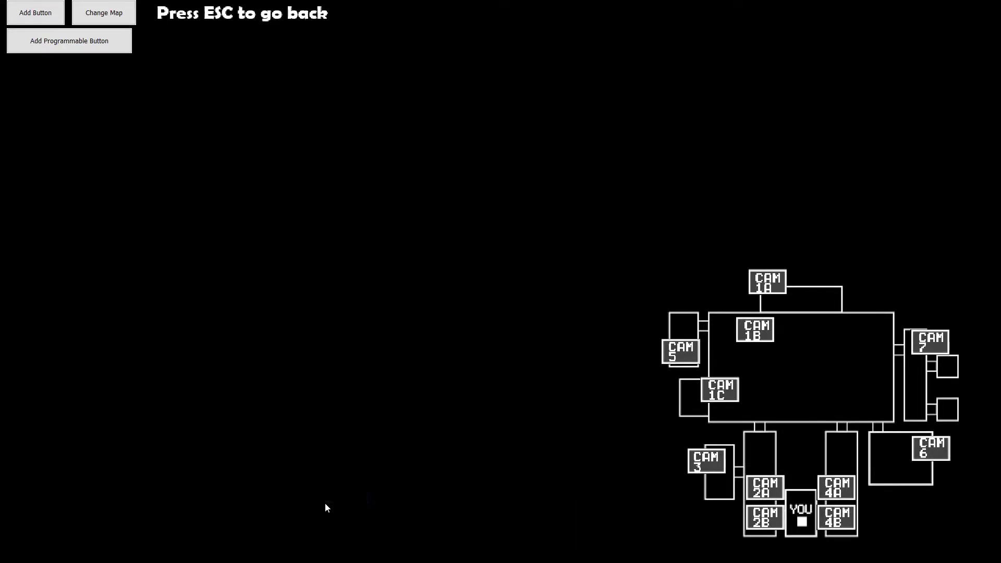
Step: Add a programmable button using the Complete_Map image and place it over the existing camera map
left_click(83, 46)
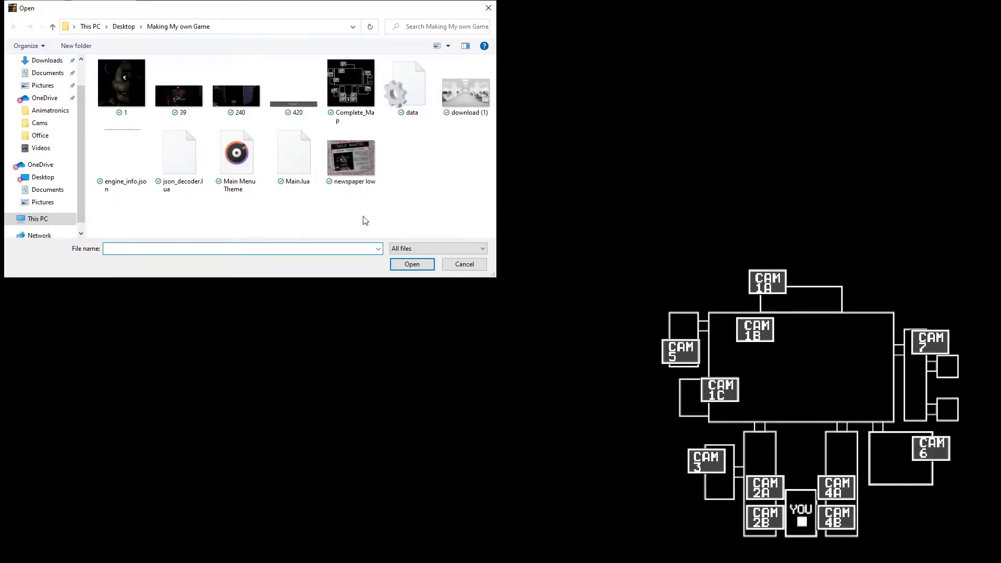
double_click(352, 77)
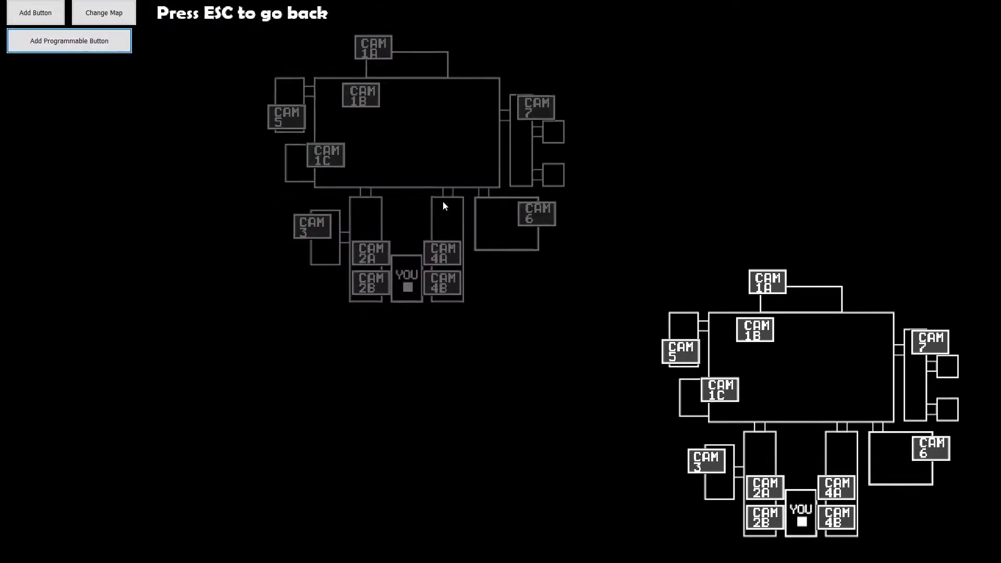
left_click_drag(567, 391, 818, 413)
left_click(818, 413)
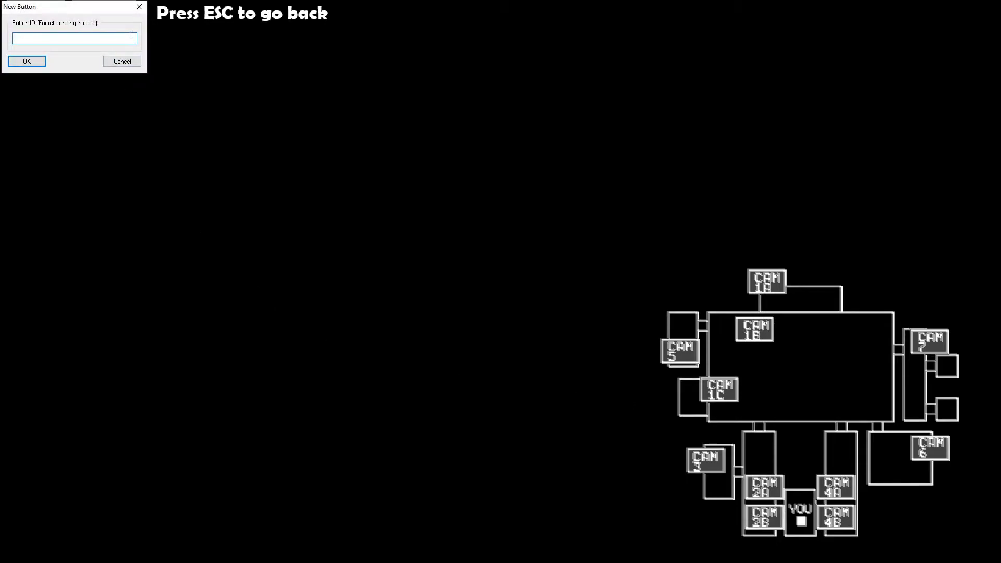
key("Return")
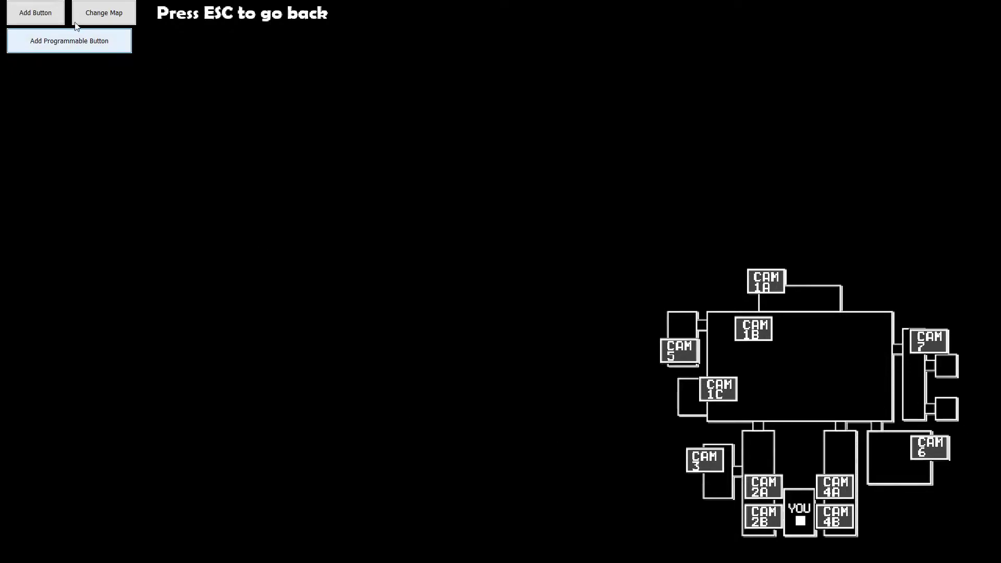
Step: Try adding a camera button with ID 1C from the Complete_Map image in the middle of the interface, and delete it
left_click(56, 13)
double_click(351, 83)
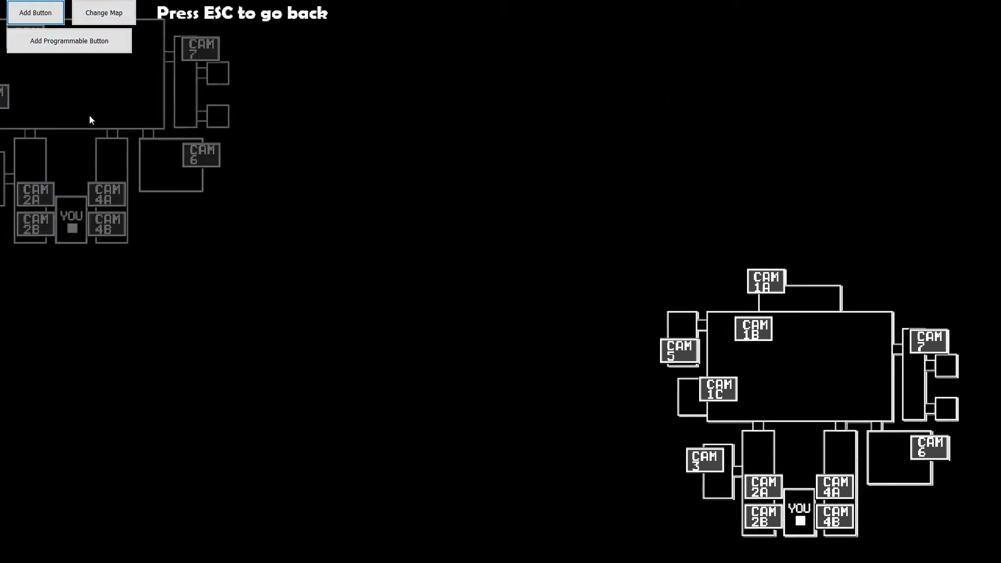
left_click(474, 293)
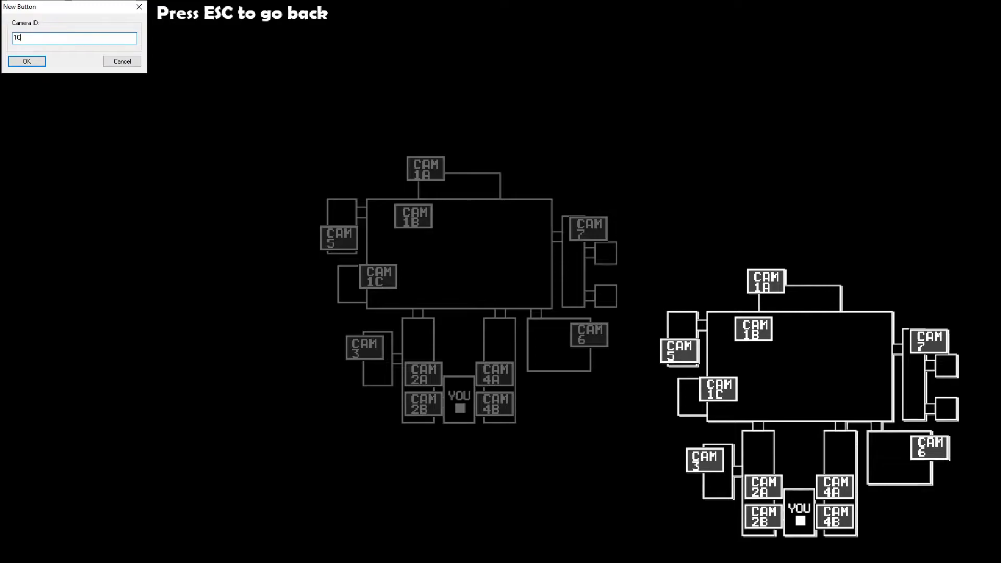
key("Return")
right_click(350, 249)
left_click(358, 252)
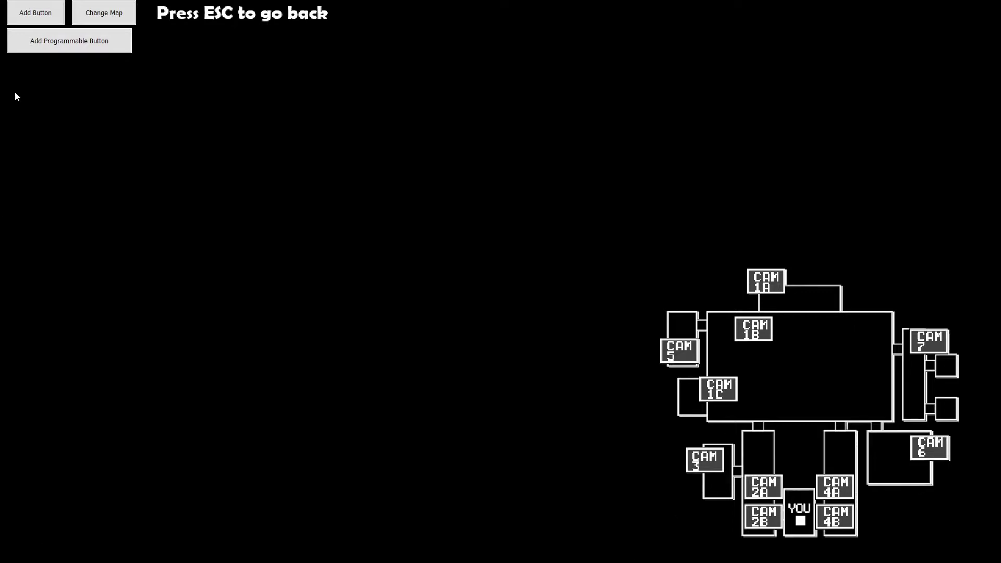
Step: Leave the camera interface and Camera Editor, and open the Office Editor
key("Escape")
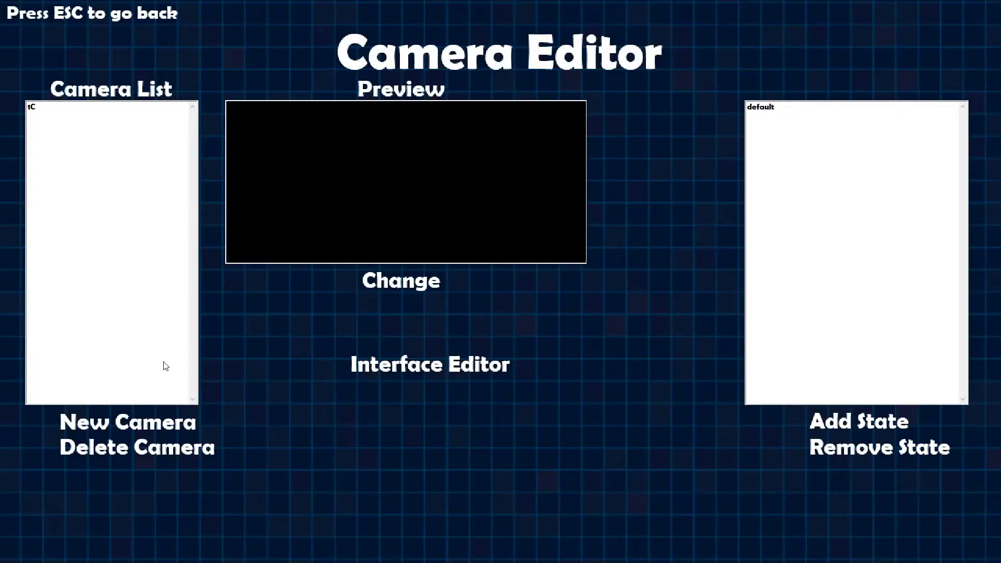
key("Escape")
left_click(505, 196)
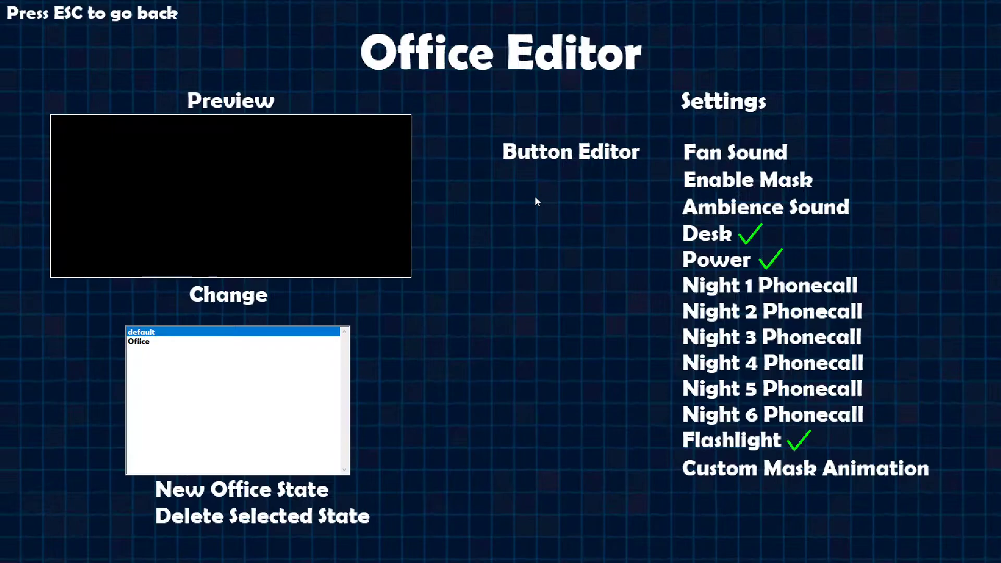
left_click(834, 471)
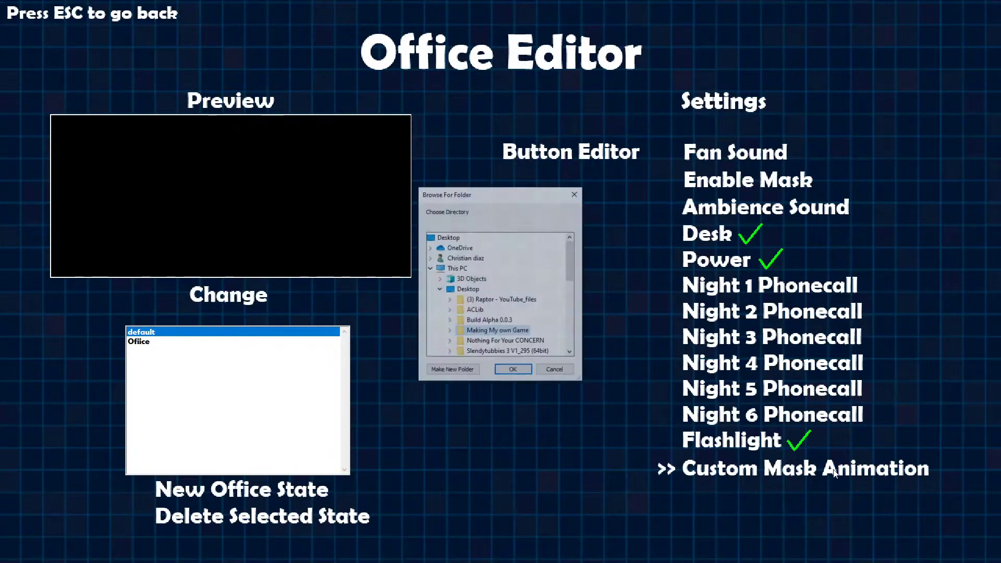
left_click(553, 369)
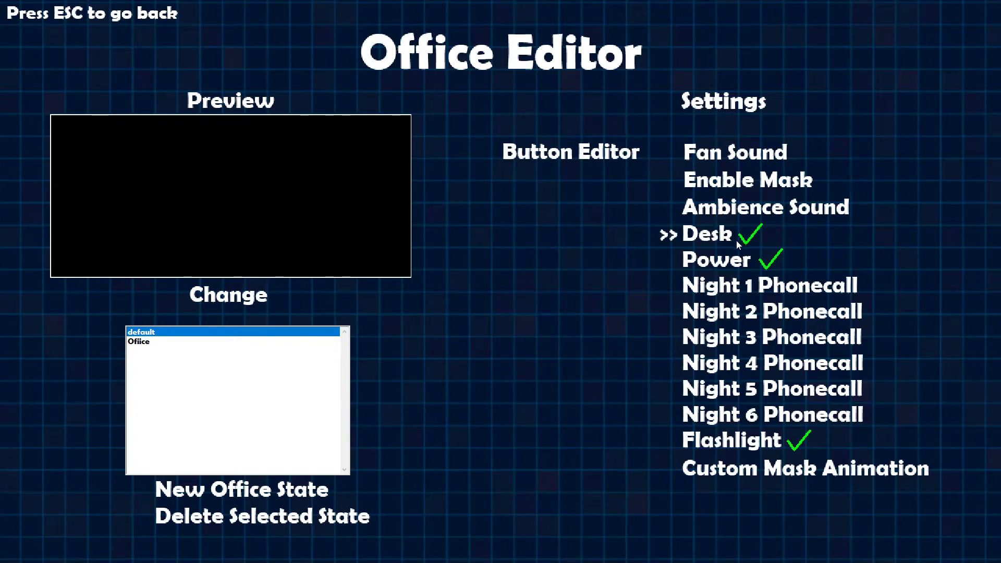
Step: Turn off the desk and flashlight, enable the mask in the office settings, and open the Button Editor
left_click(725, 260)
left_click(722, 237)
left_click(749, 188)
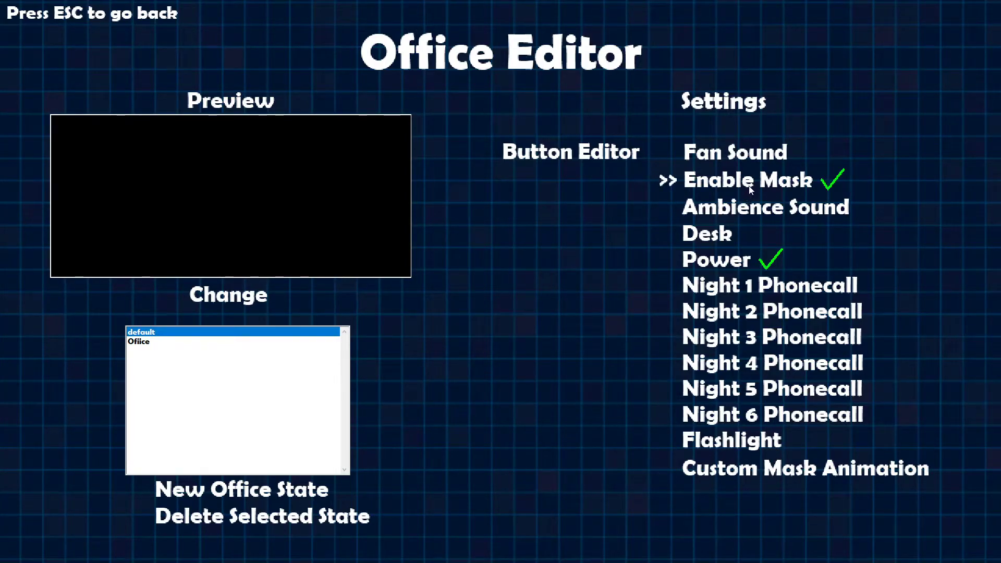
left_click(587, 152)
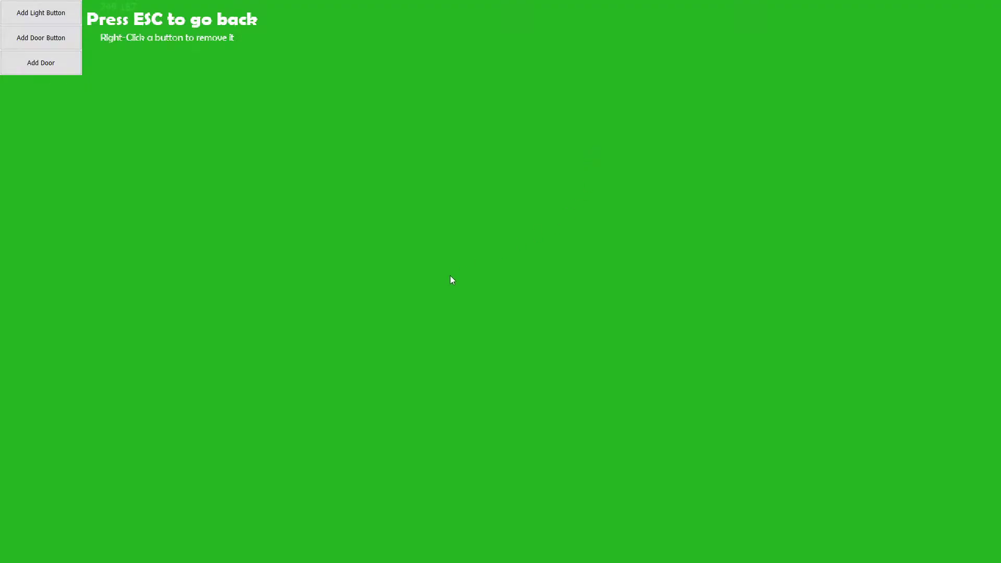
left_click(14, 12)
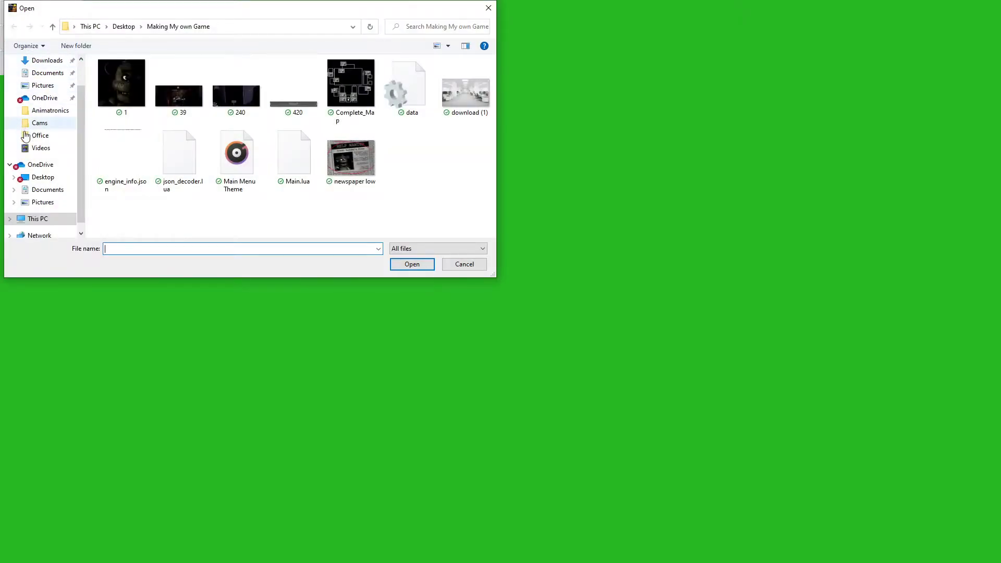
scroll(36, 105, "up", 2)
scroll(40, 163, "down", 1)
scroll(40, 163, "up", 1)
left_click(466, 265)
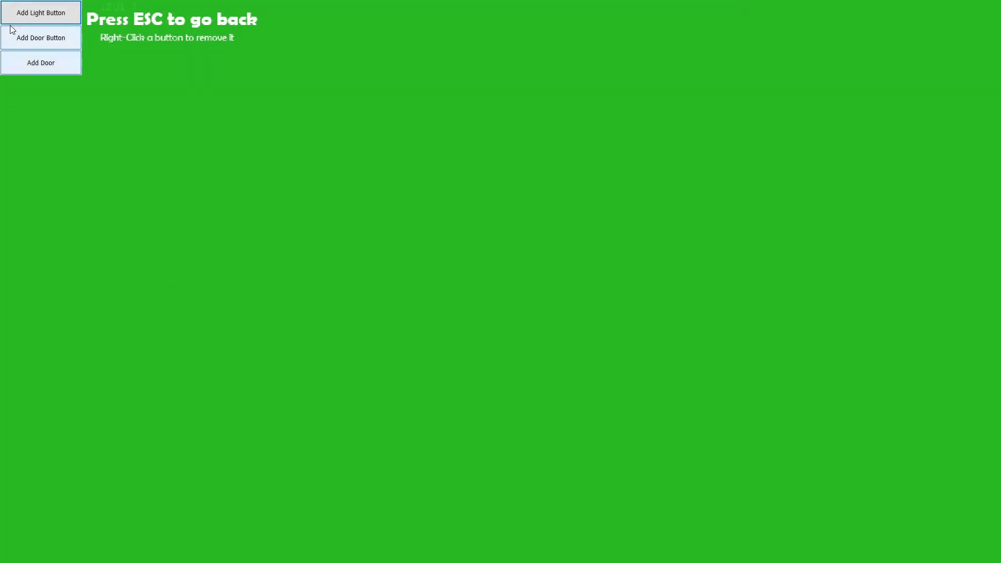
Step: Add a door from the Textures > Left Door folder and place it along the left side of the office
left_click(45, 54)
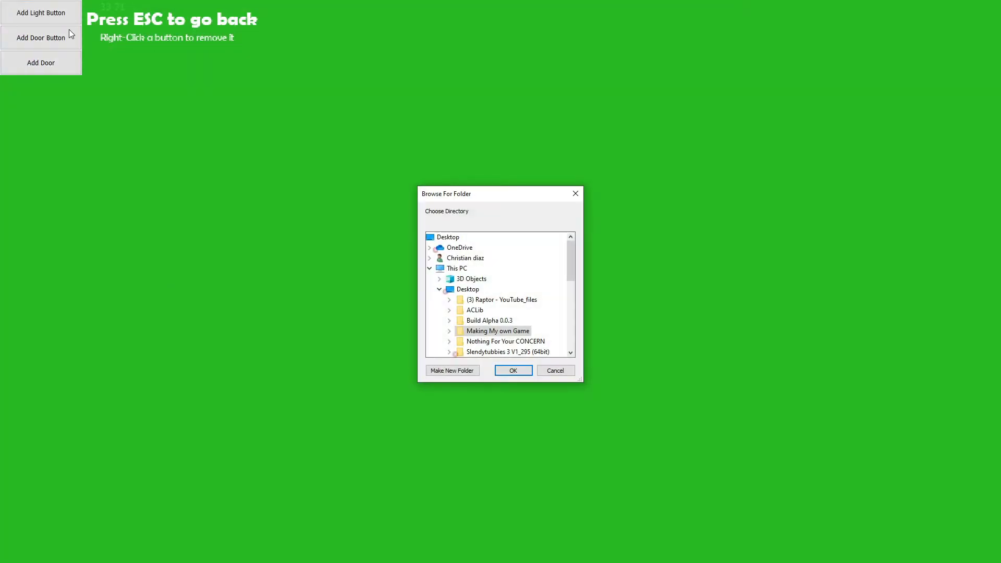
scroll(452, 336, "down", 2)
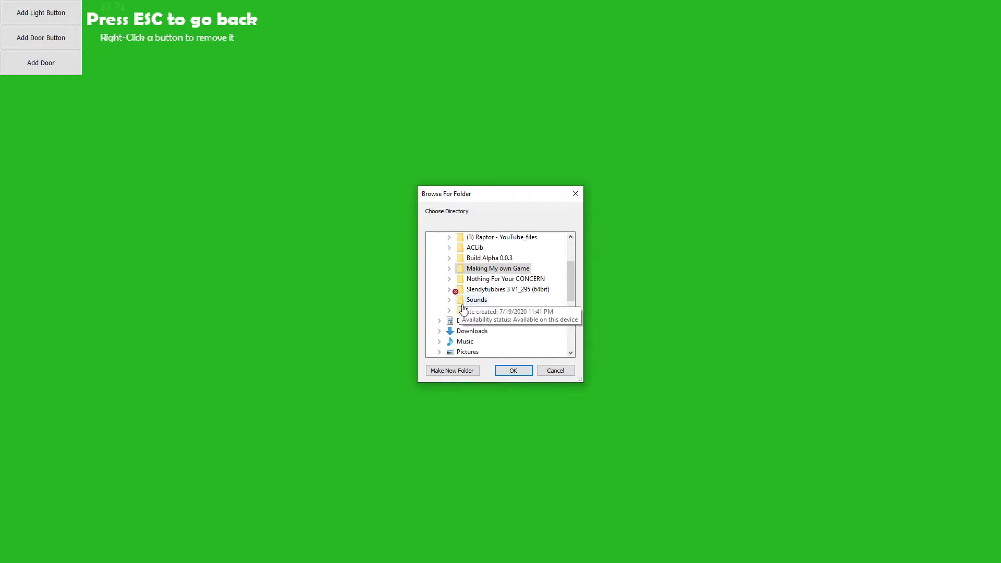
left_click(449, 310)
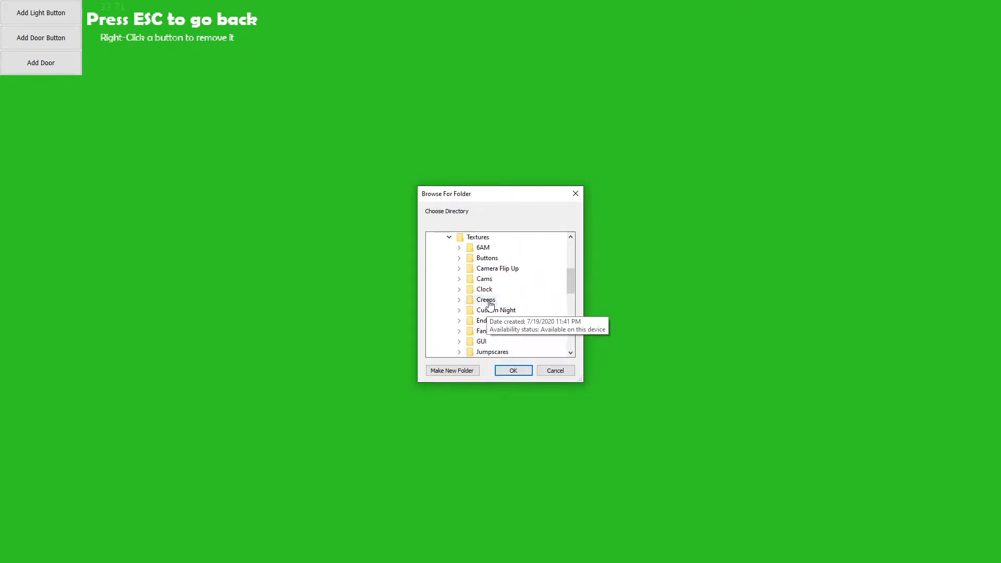
scroll(522, 303, "down", 2)
scroll(517, 324, "down", 2)
scroll(500, 318, "up", 2)
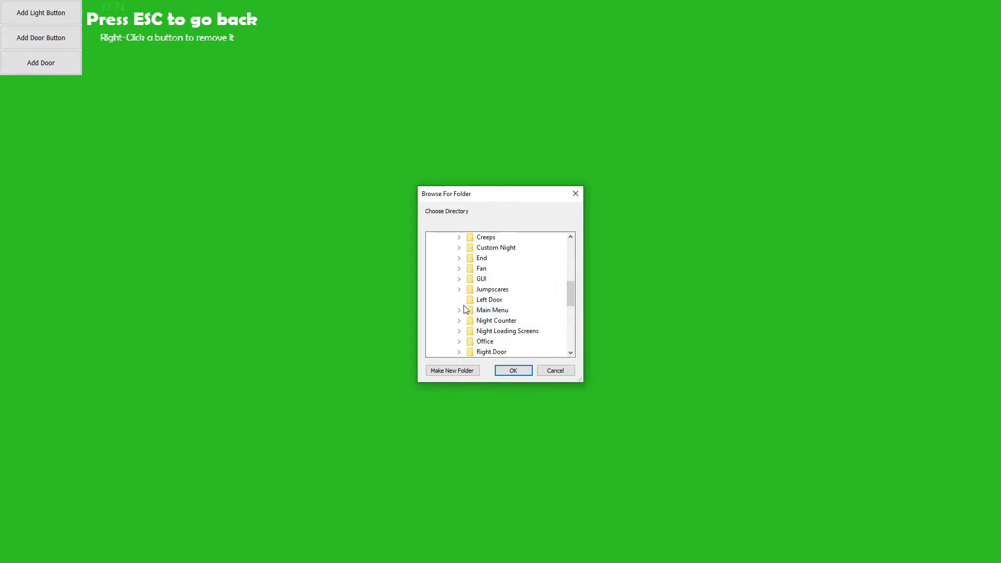
left_click(474, 300)
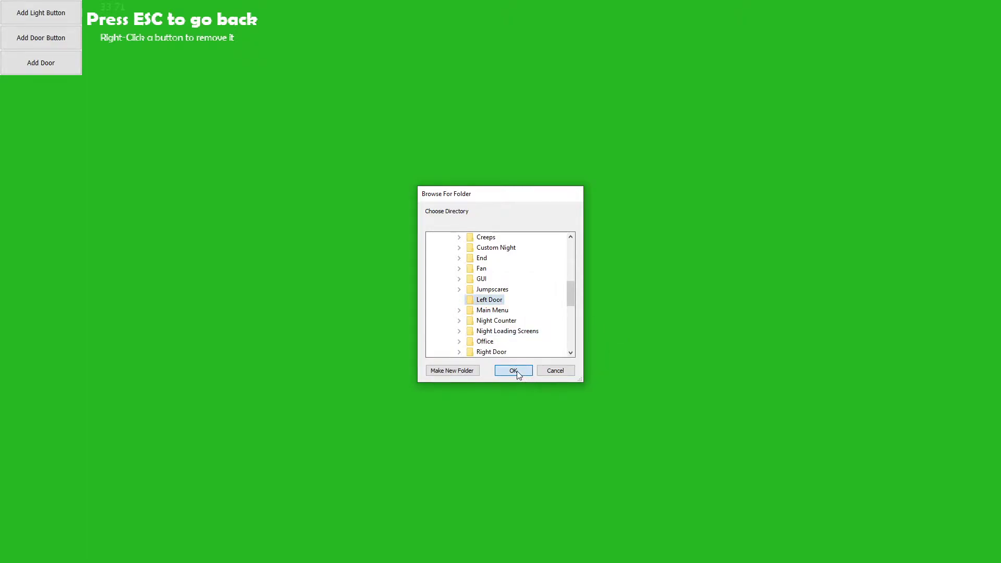
left_click(514, 371)
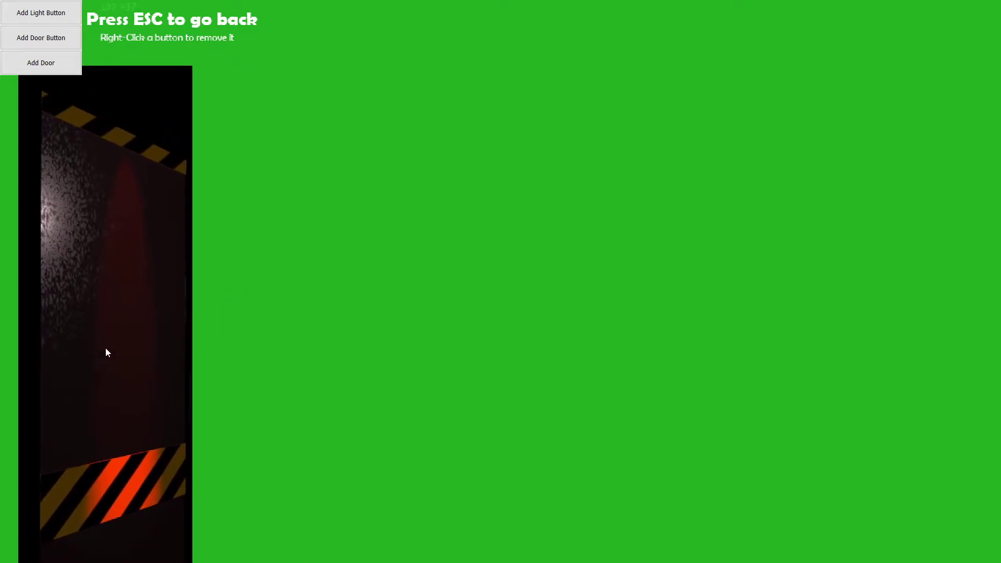
left_click(132, 352)
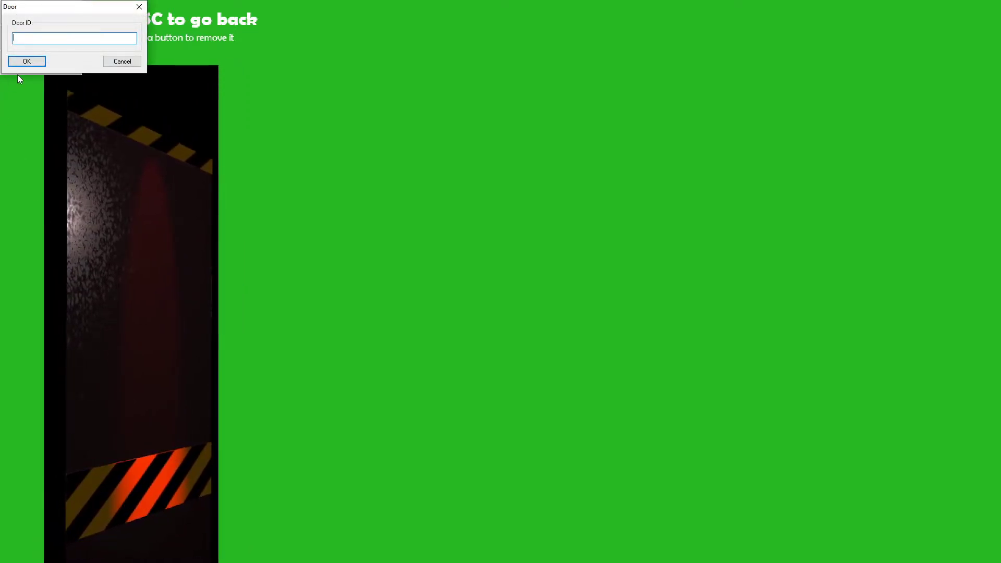
Step: Enter D as the left door's ID and 1 for its following value, and skip choosing a door sound
type("D")
key("Return")
type("1")
key("Return")
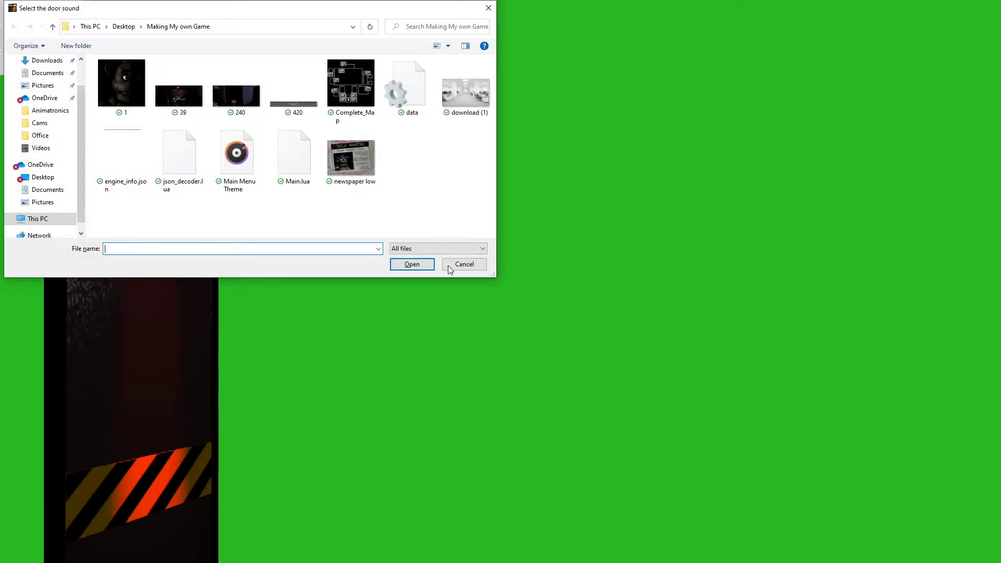
left_click(448, 266)
Step: Add a door from the Textures > Right Door folder and place it along the right side of the office
left_click(52, 70)
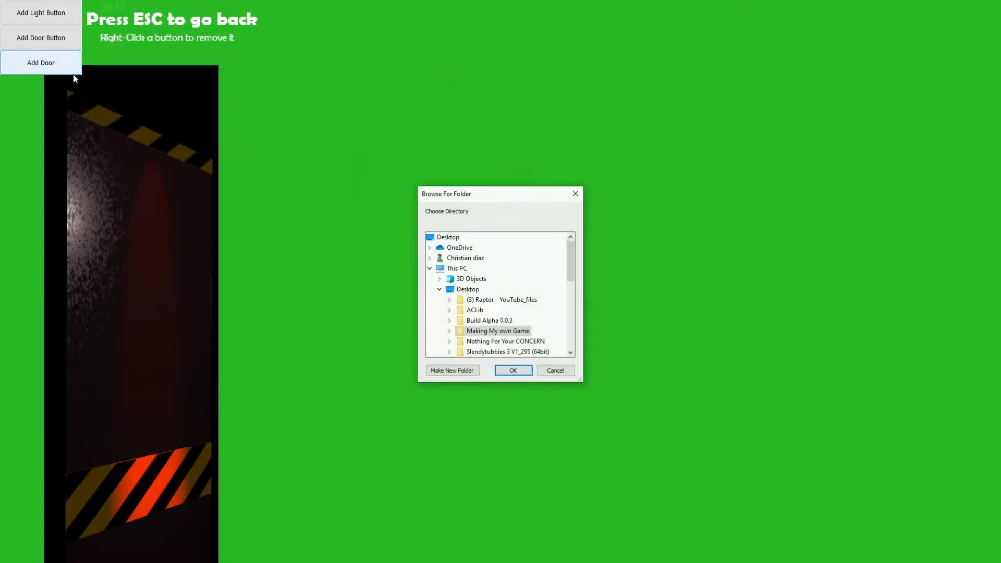
scroll(457, 328, "down", 2)
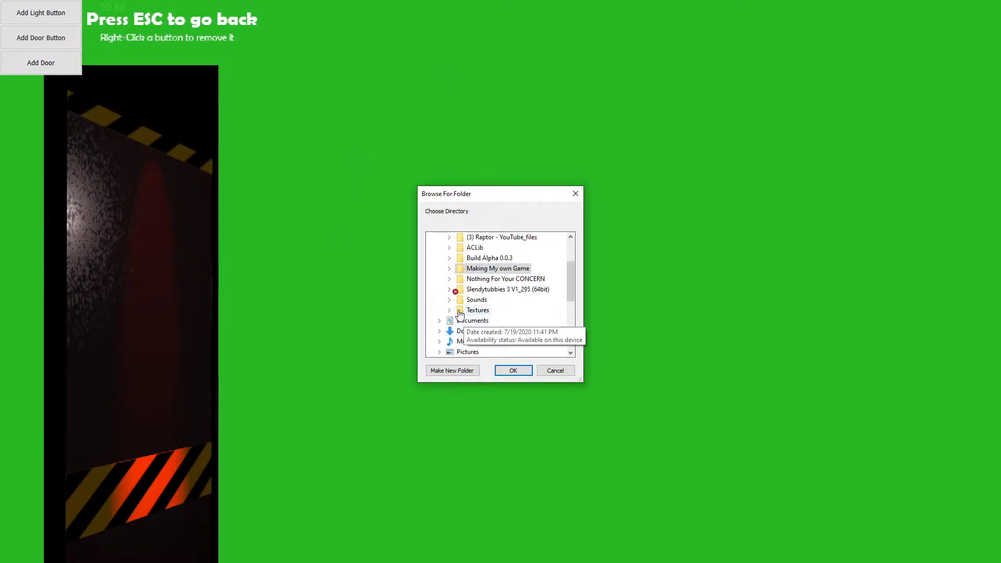
double_click(461, 312)
scroll(523, 325, "down", 2)
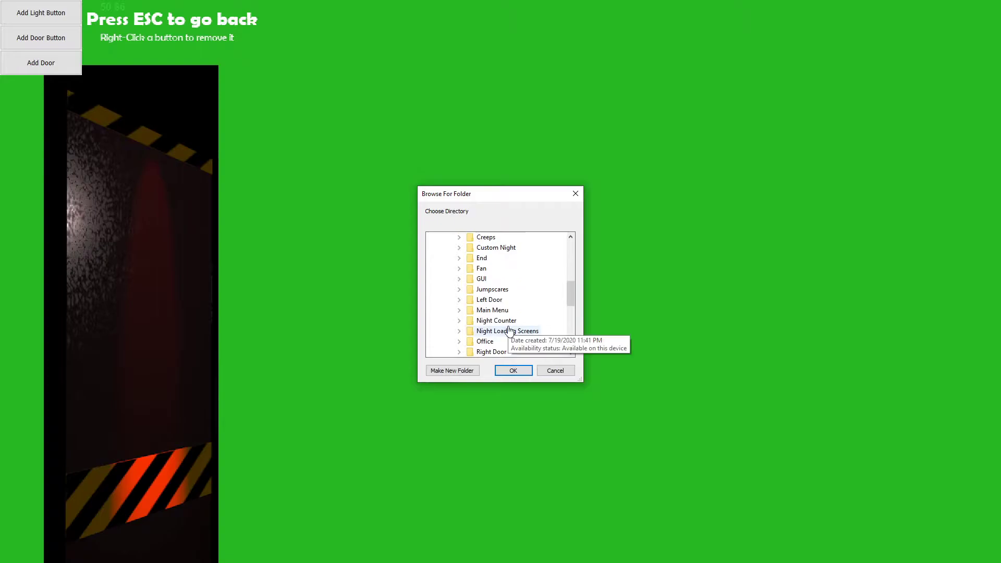
left_click(492, 352)
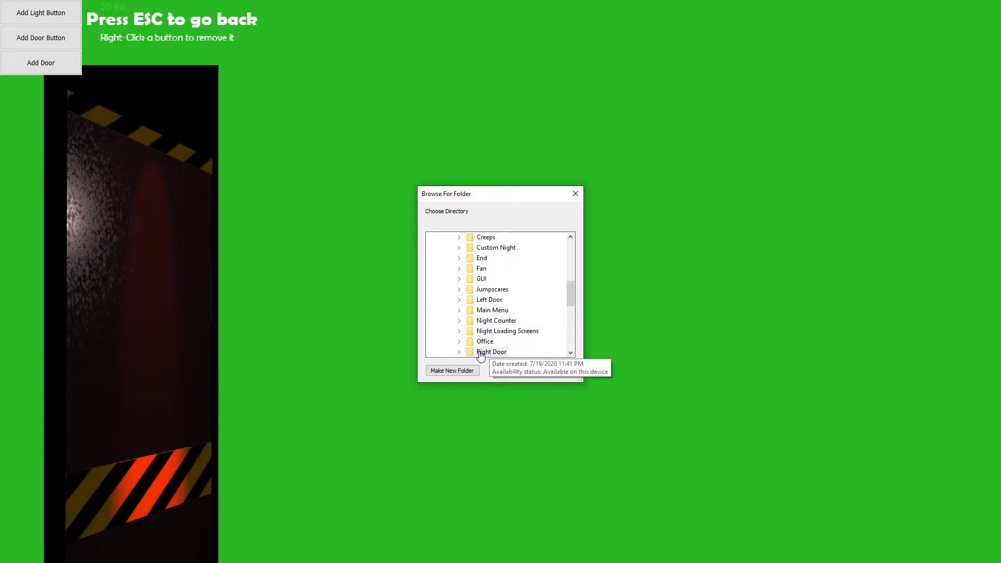
left_click(510, 370)
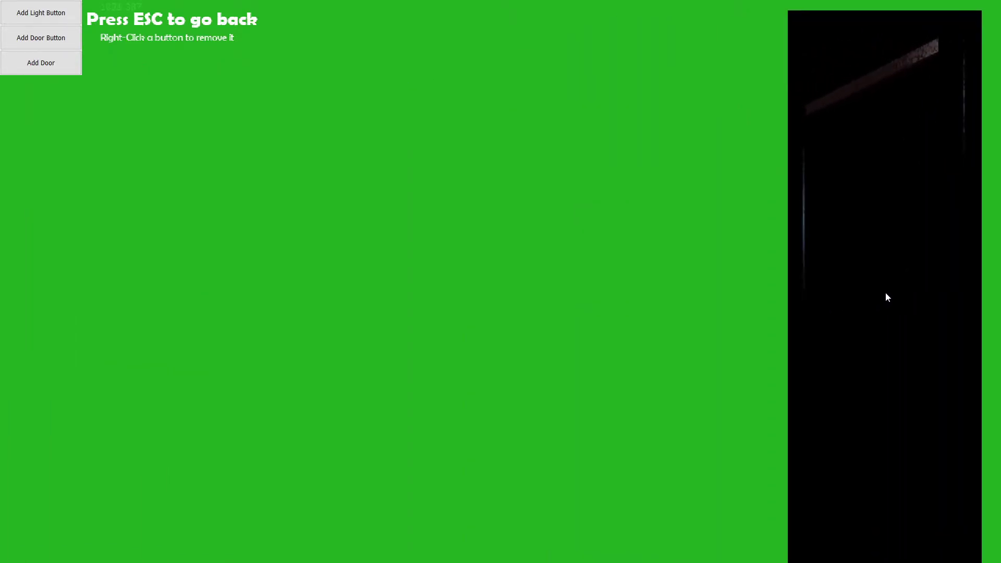
left_click(830, 308)
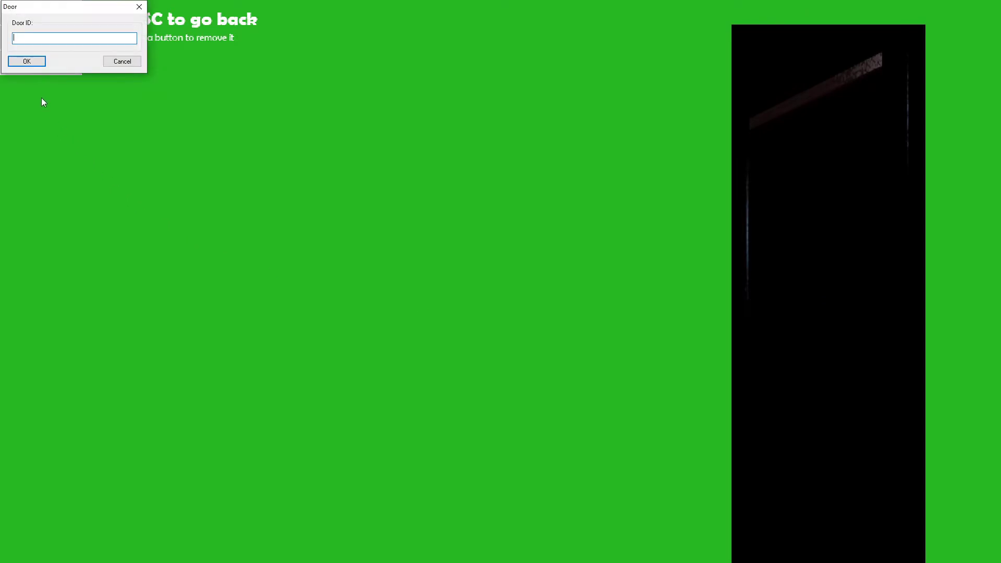
Step: Enter Door_Right as the right door's ID and 1 for its following value
type("Door_Right")
key("Return")
type("1")
key("Return")
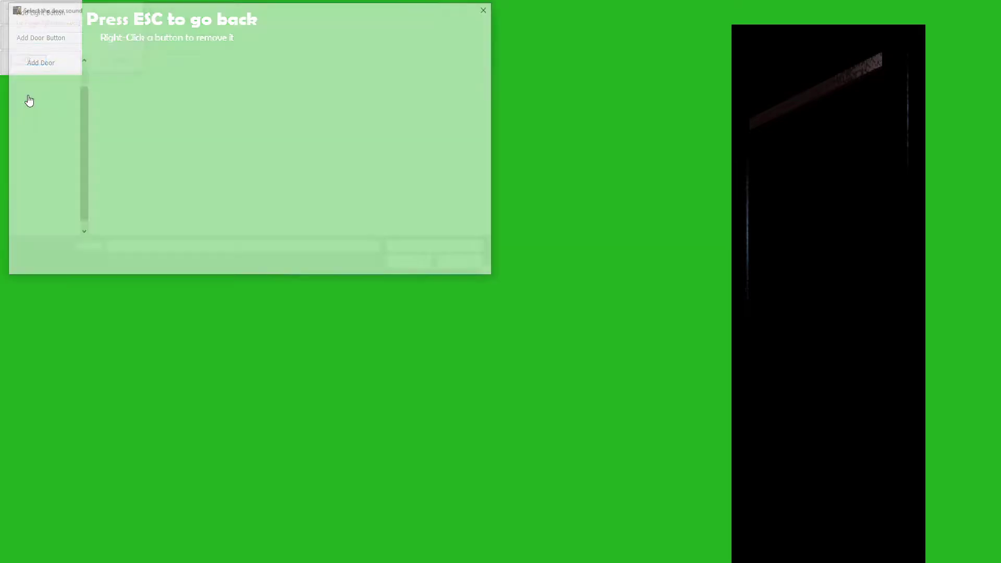
Step: Browse to the Textures > GUI > Battery folder on the Desktop and pick a file there as the right door's sound
scroll(63, 115, "up", 2)
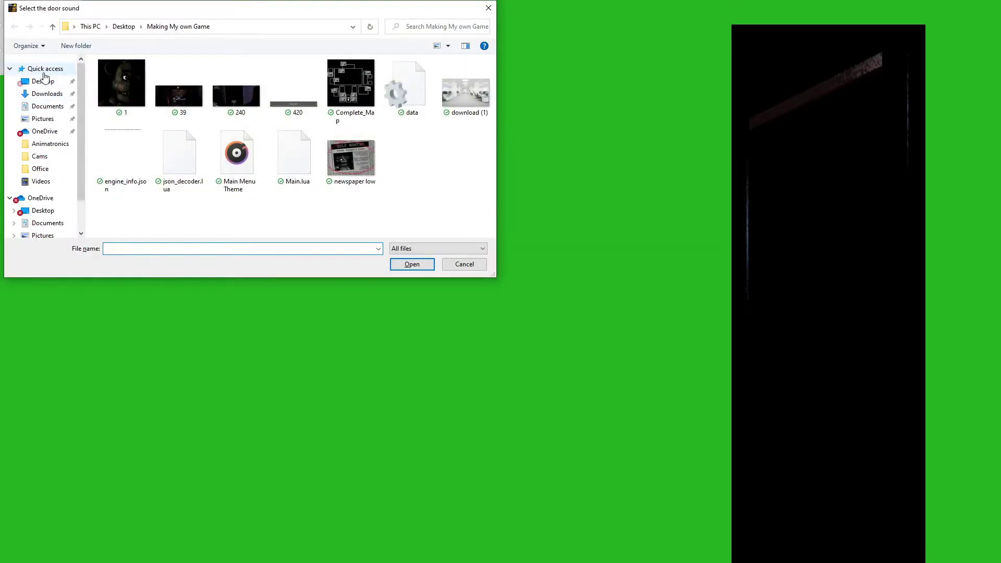
left_click(43, 69)
left_click(43, 82)
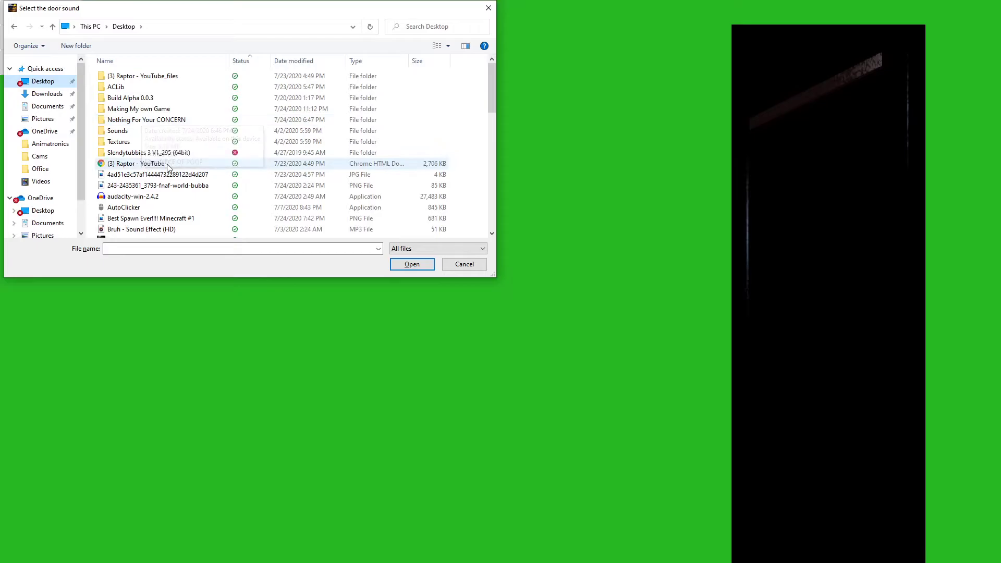
double_click(163, 143)
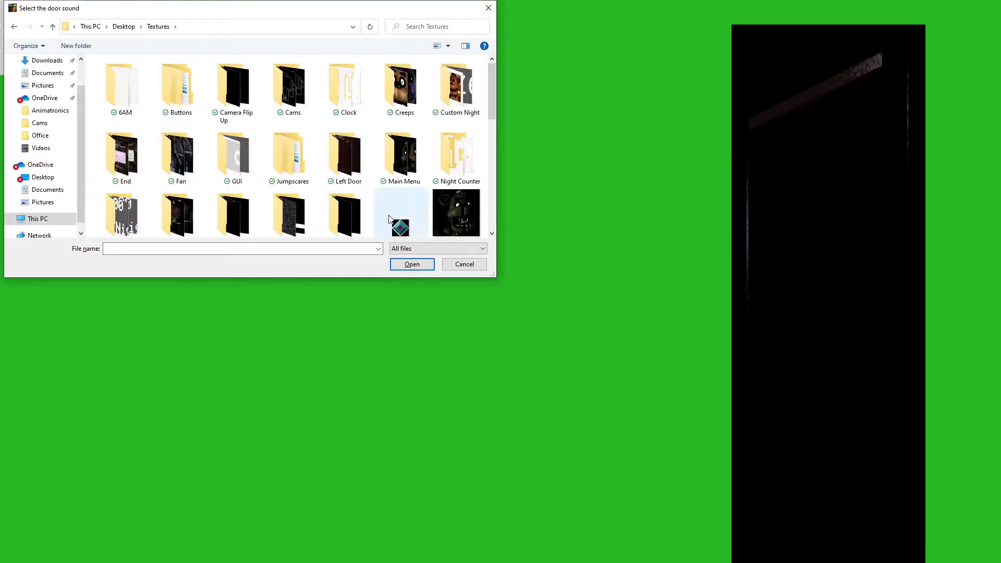
double_click(236, 158)
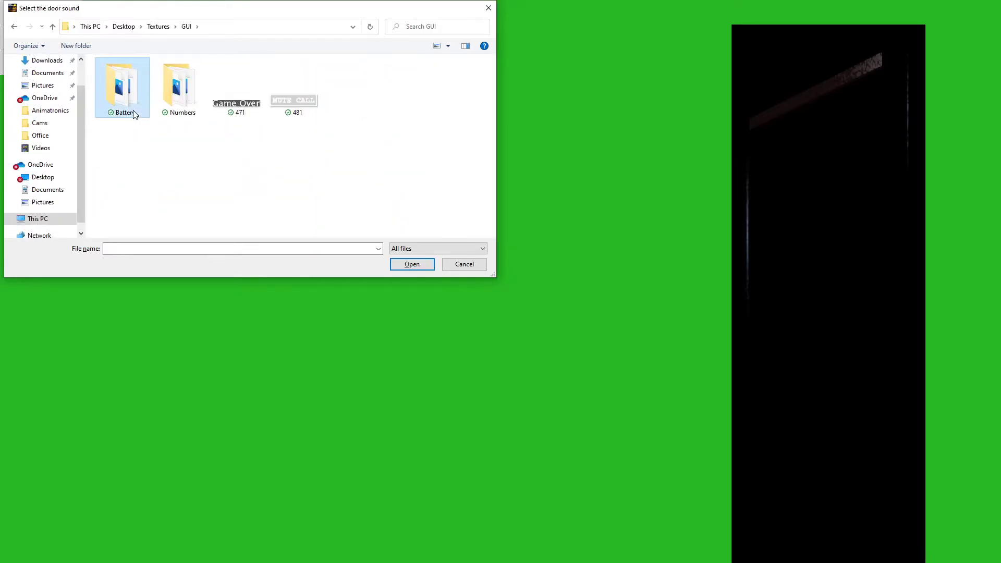
double_click(122, 89)
double_click(402, 101)
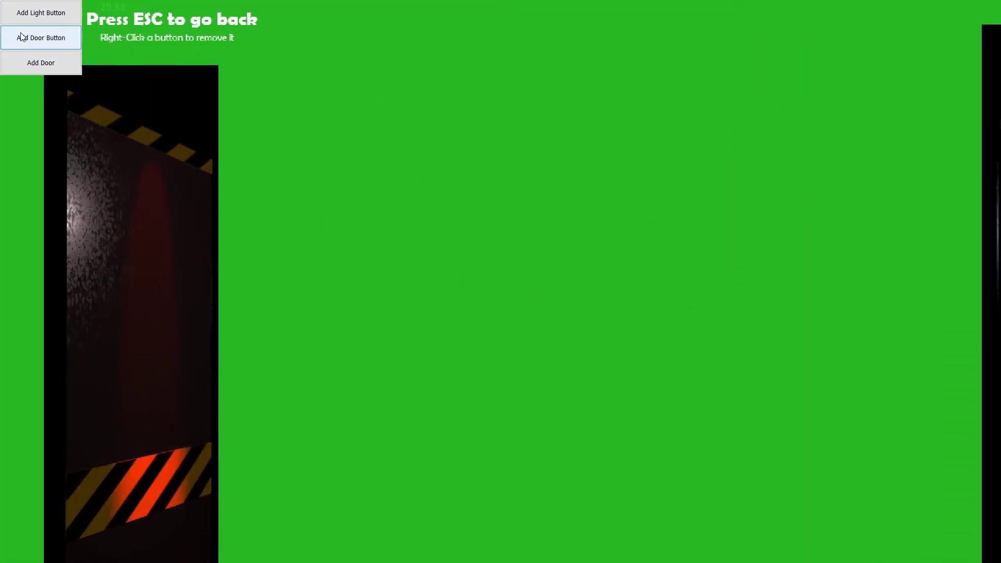
Step: Start adding a door button and look through the Cams, Animatronics and Office folders for its image
left_click(36, 38)
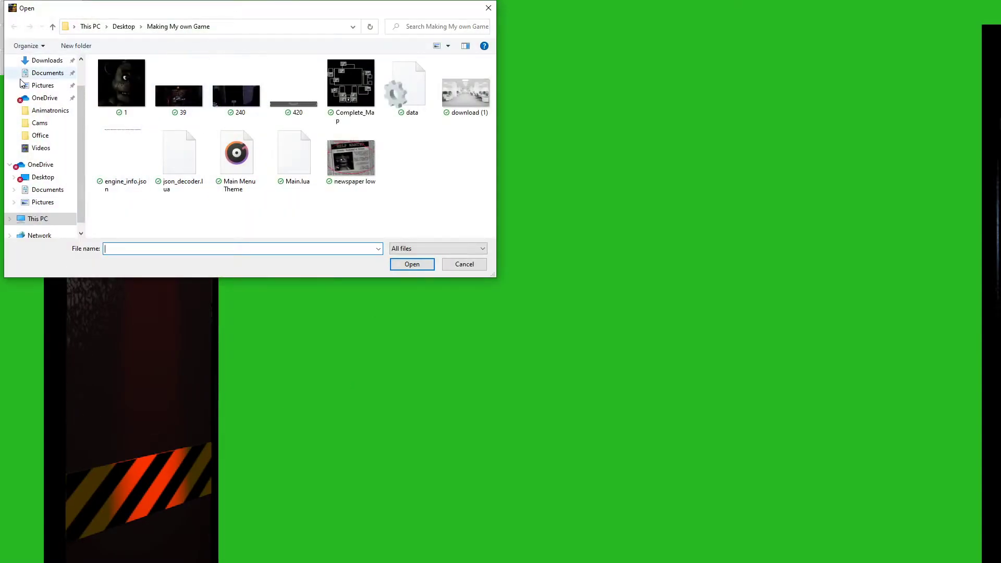
scroll(38, 137, "up", 1)
left_click(40, 156)
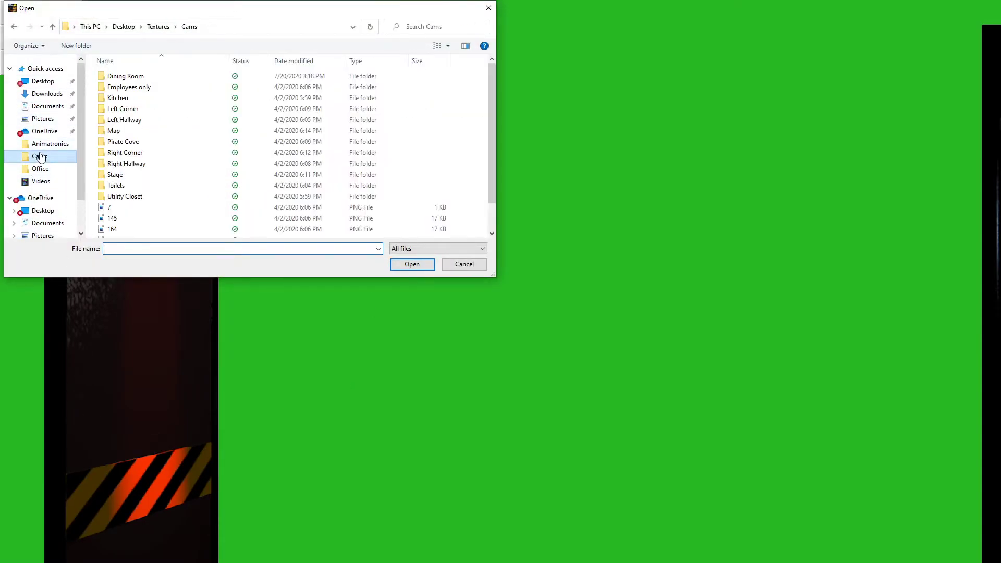
scroll(157, 172, "down", 1)
scroll(125, 167, "up", 1)
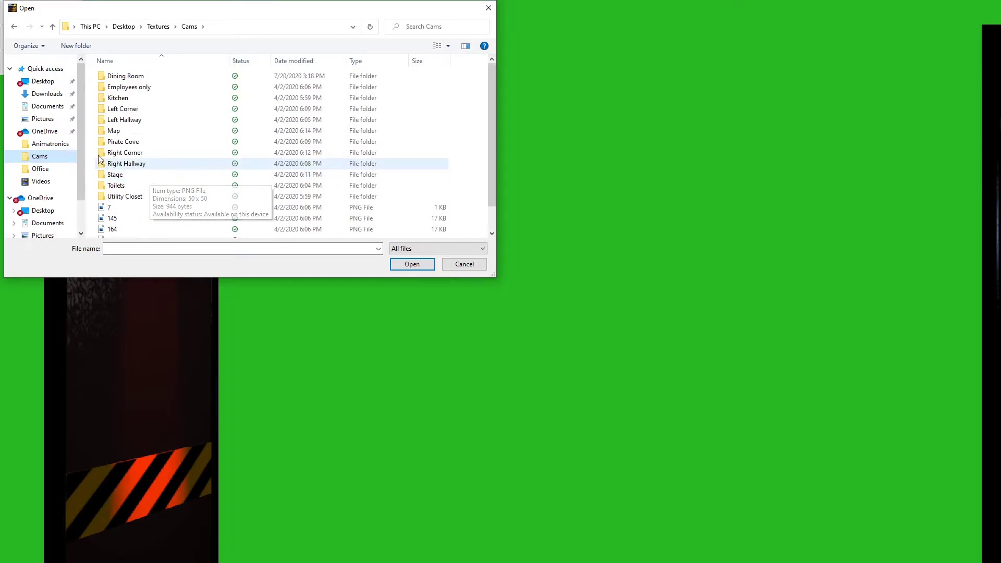
left_click(44, 146)
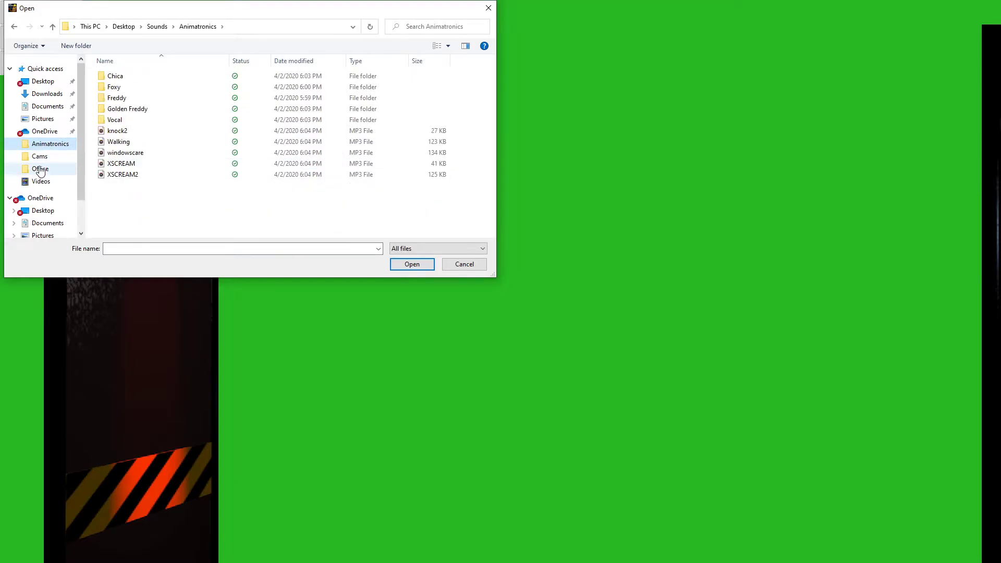
left_click(39, 168)
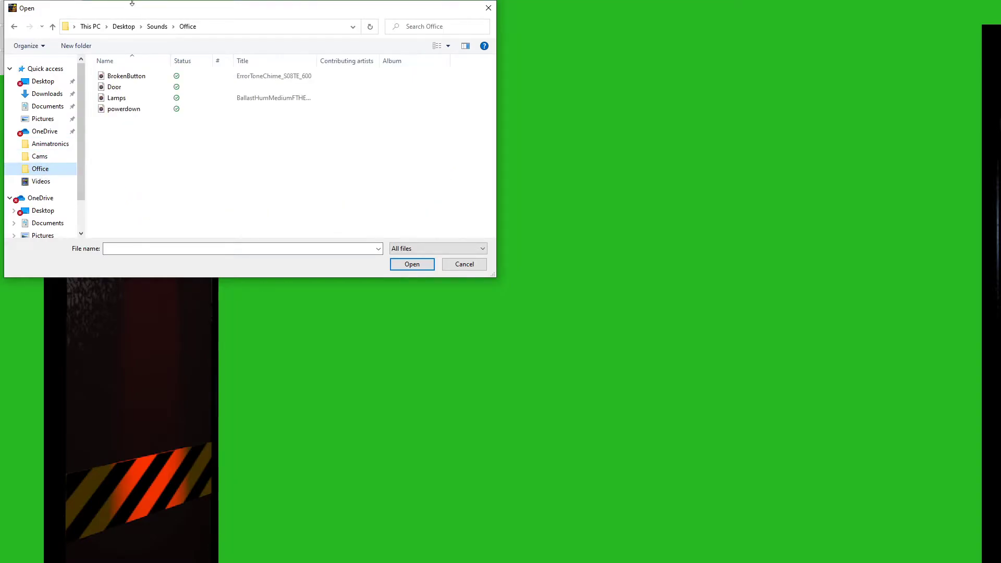
left_click(52, 144)
left_click(132, 30)
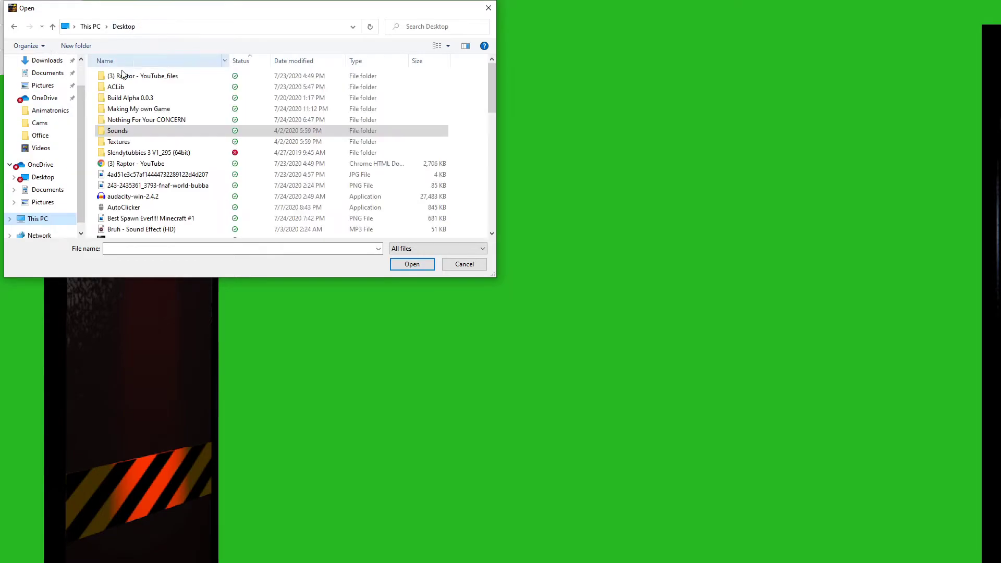
Step: Search the Textures folder for the door button image, checking Left Door, Office and the SVG subfolder
double_click(117, 137)
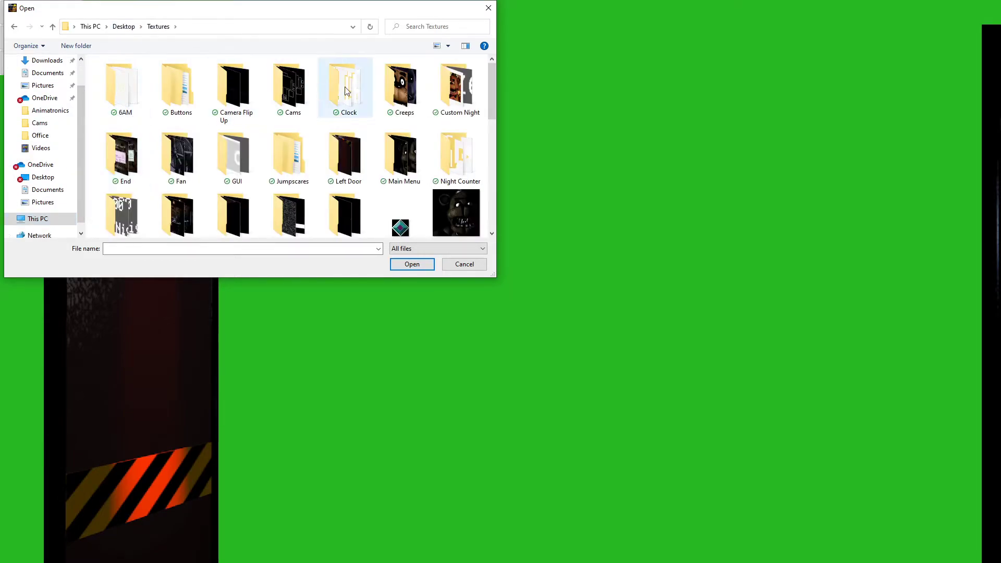
double_click(336, 169)
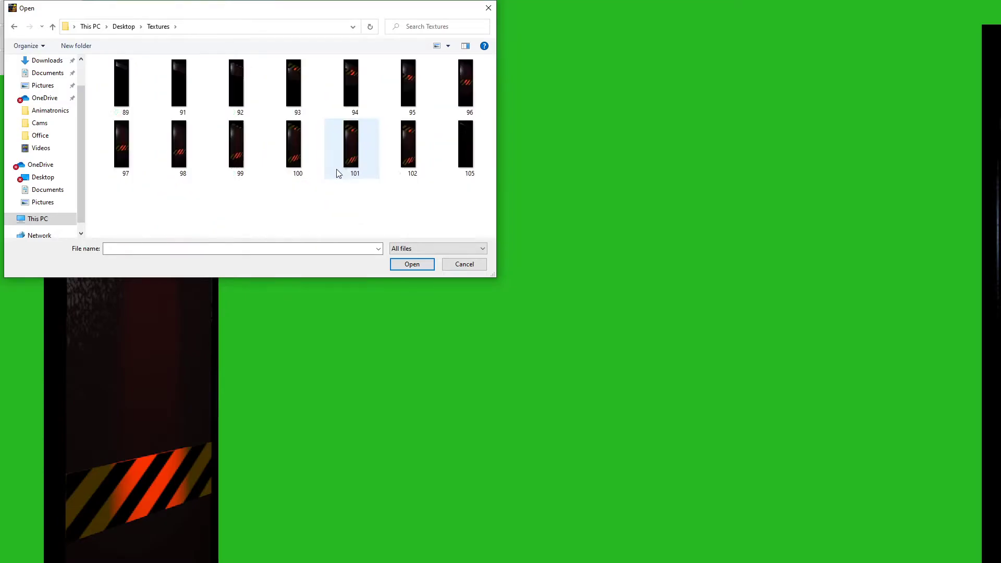
left_click(15, 27)
scroll(199, 156, "down", 2)
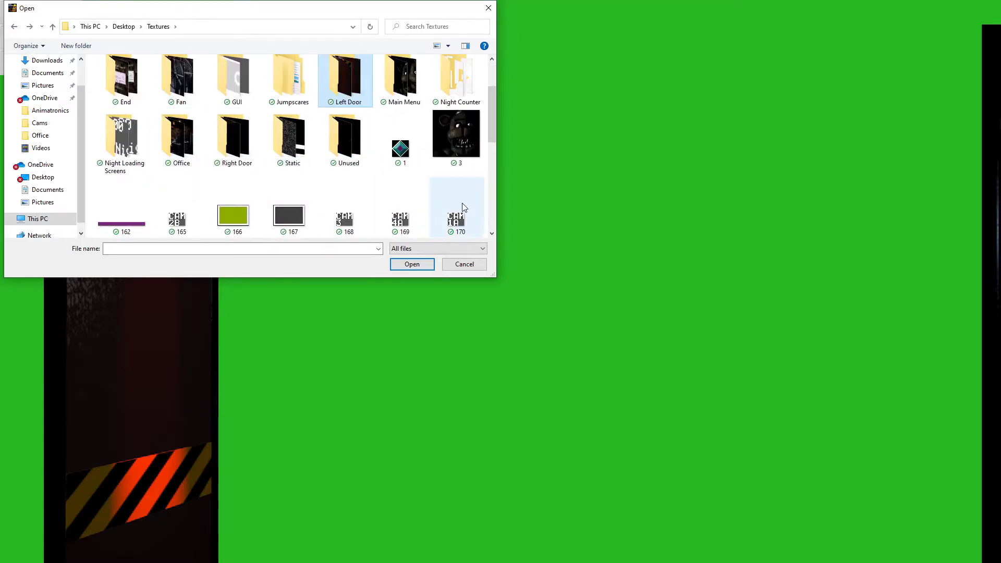
scroll(447, 206, "up", 2)
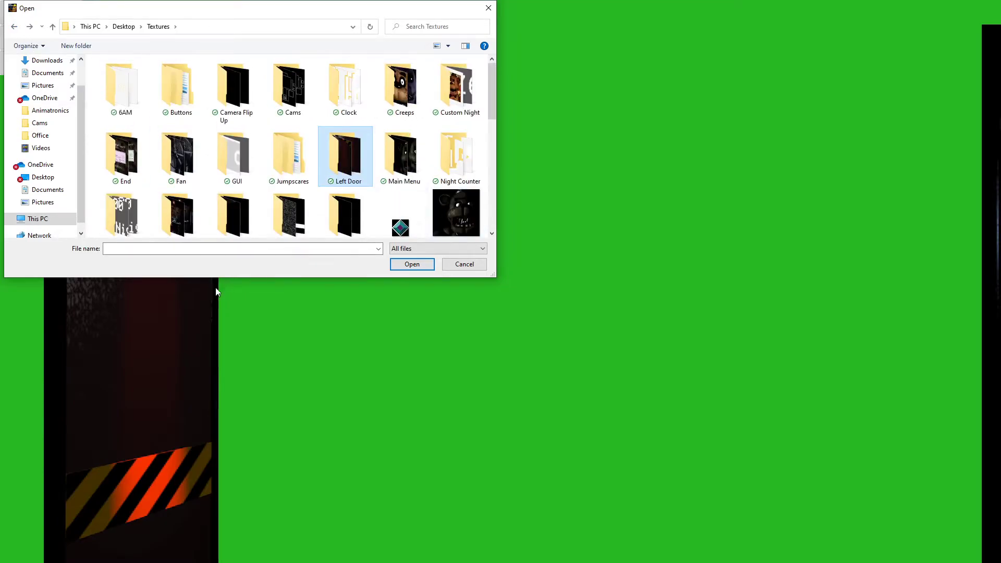
scroll(340, 127, "down", 3)
scroll(340, 126, "down", 1)
scroll(305, 155, "up", 5)
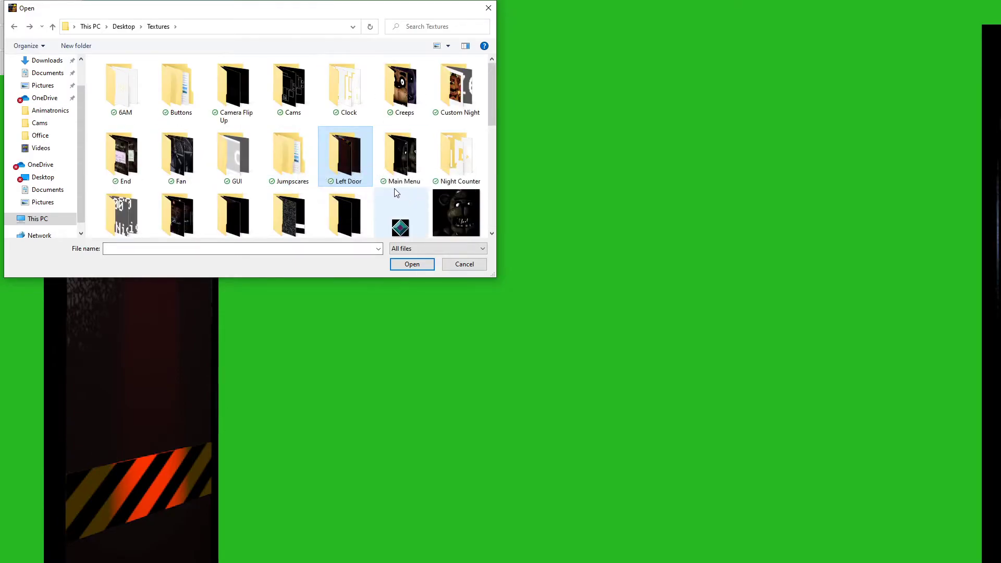
double_click(360, 175)
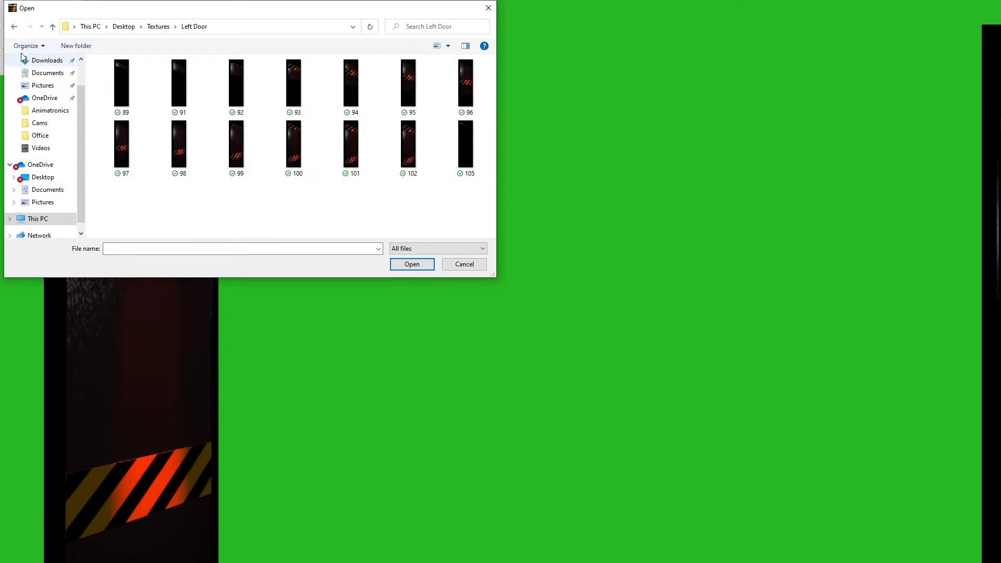
left_click(14, 27)
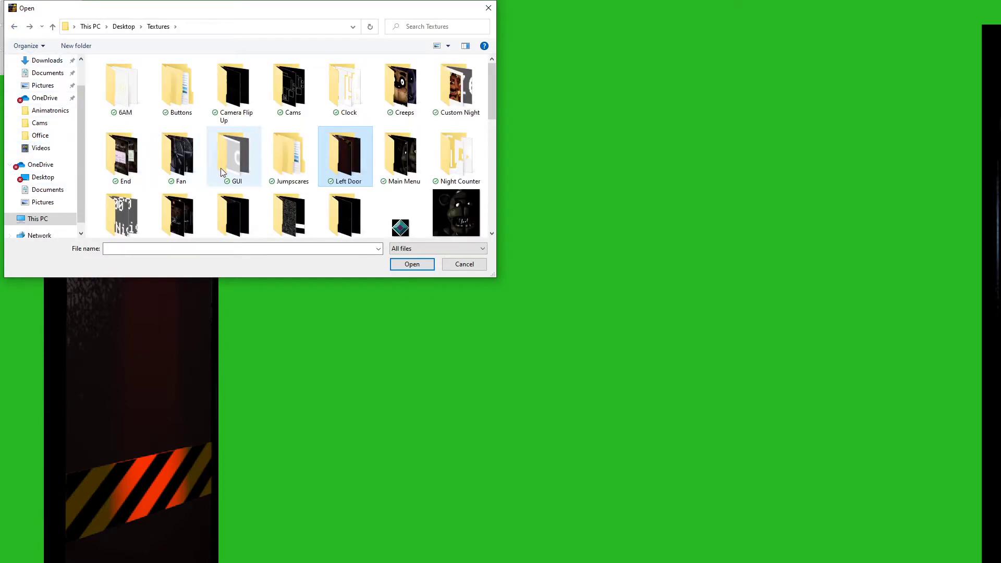
scroll(230, 151, "down", 1)
double_click(198, 200)
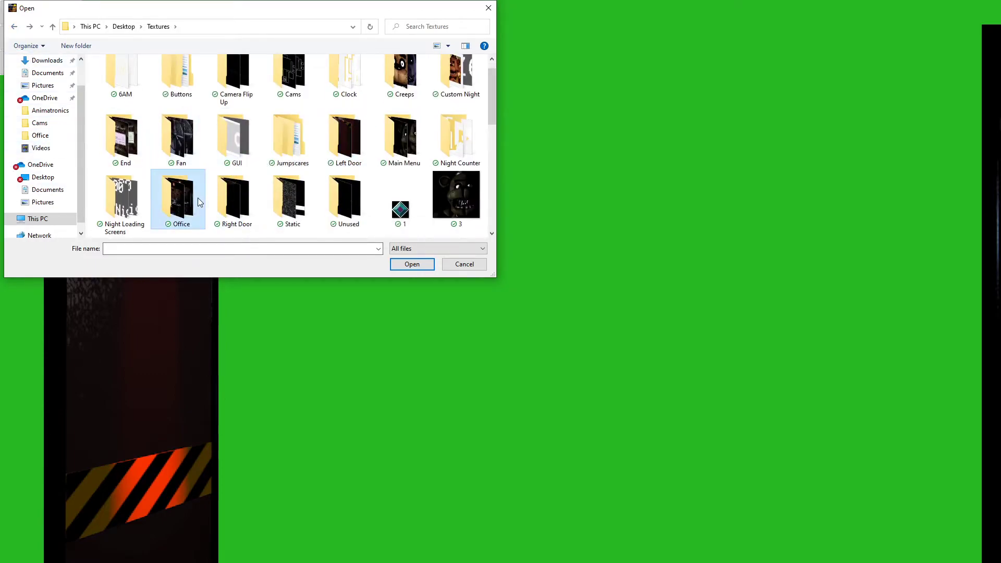
double_click(120, 86)
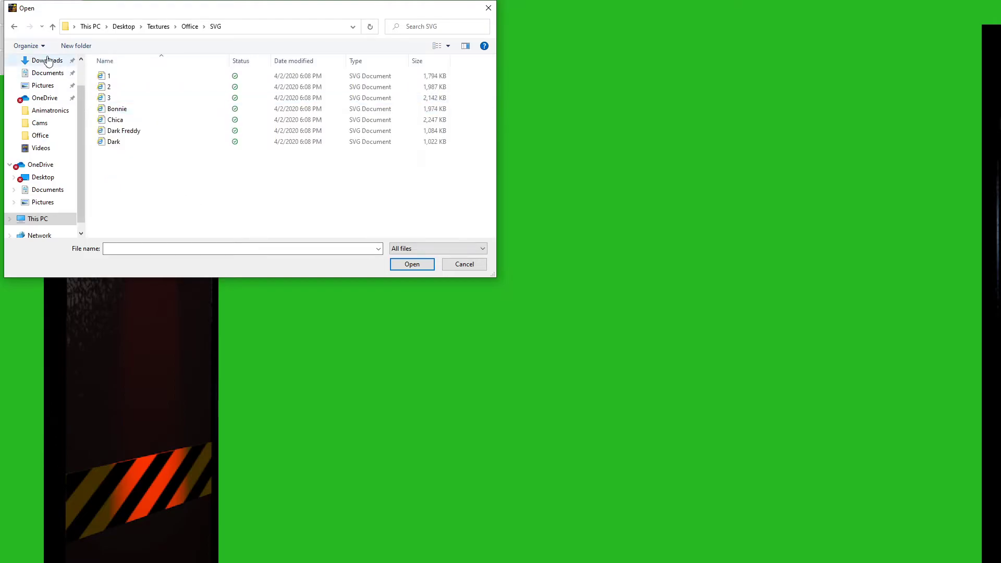
left_click(14, 30)
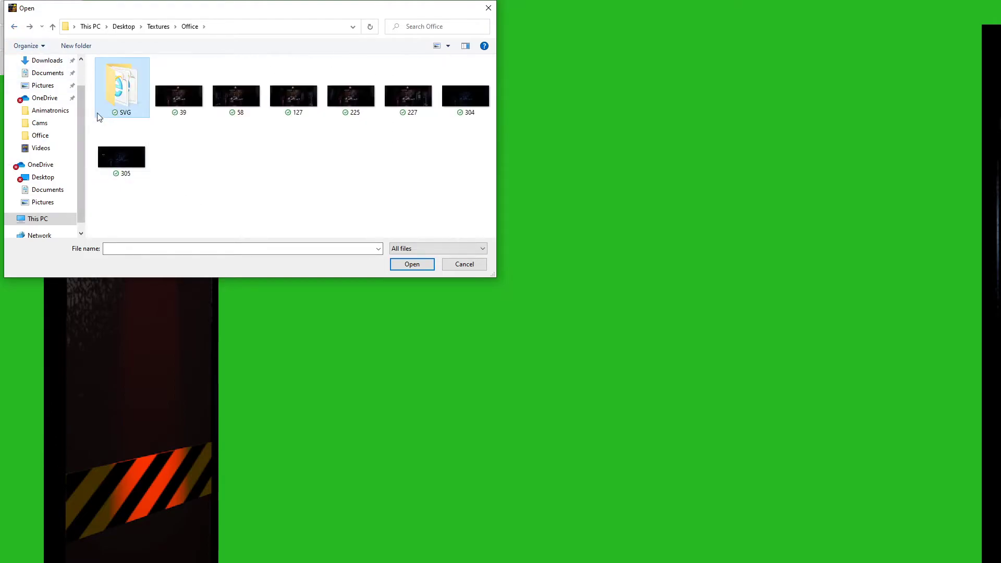
left_click(16, 29)
left_click(14, 26)
left_click(29, 27)
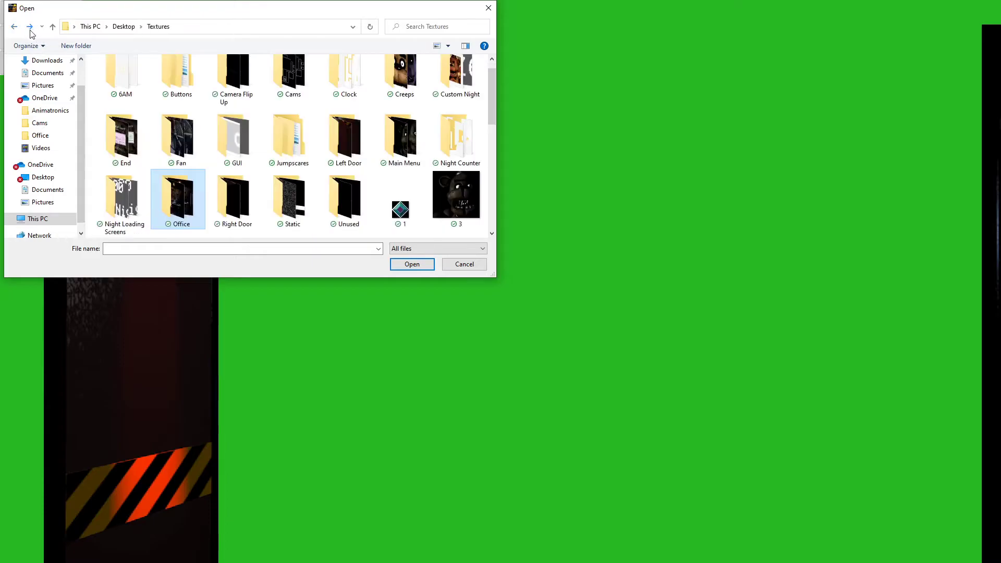
scroll(168, 143, "up", 1)
left_click(230, 160)
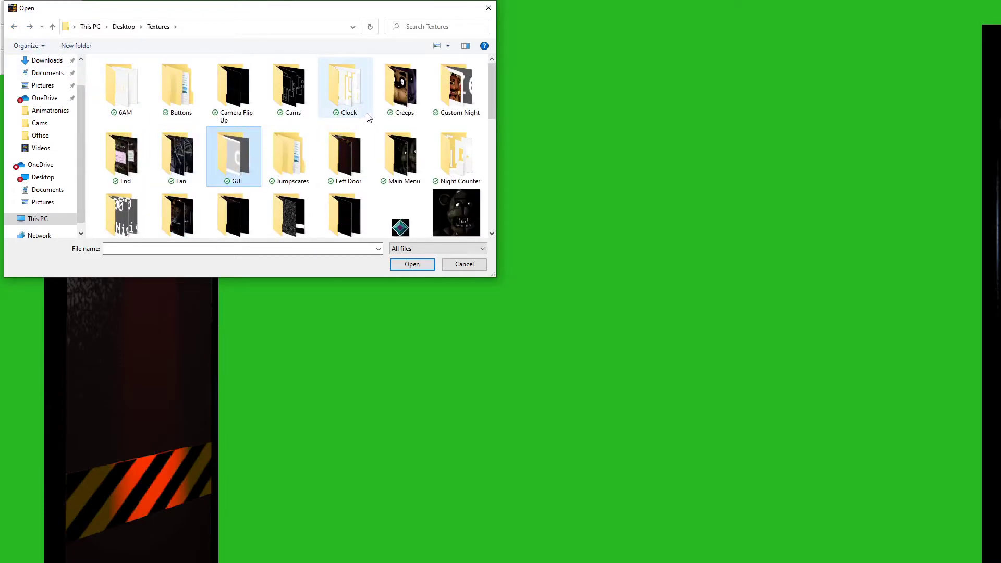
Step: Place door button image 122 from Textures > Buttons > Left beside the left door's outer edge and enter Left_Doo as its door ID
double_click(201, 100)
double_click(156, 75)
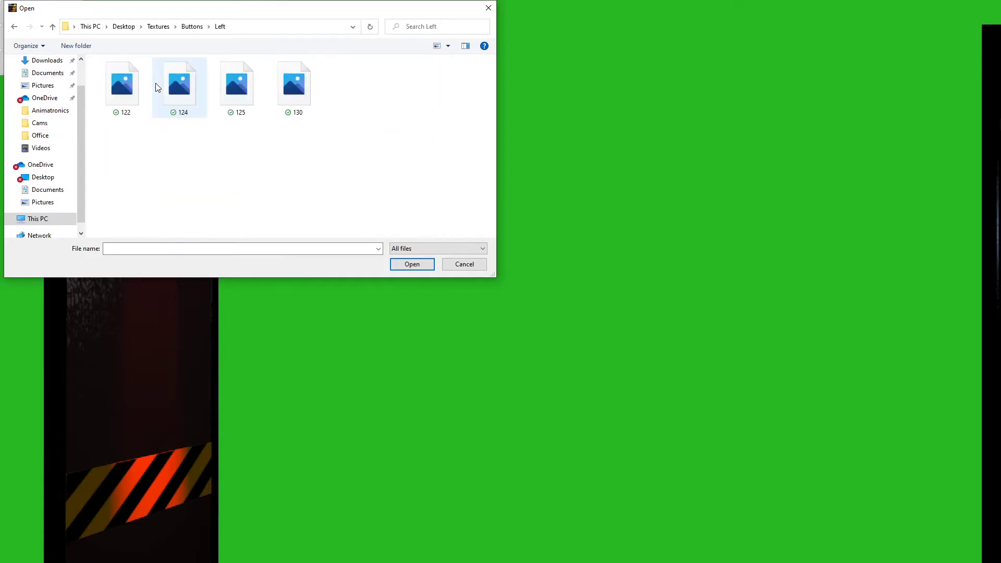
left_click(117, 115)
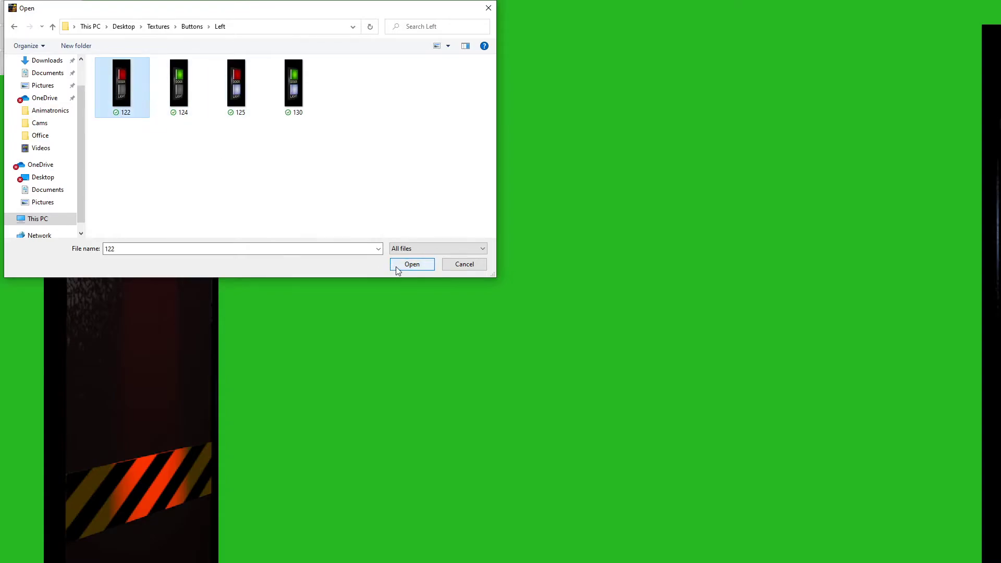
left_click(412, 265)
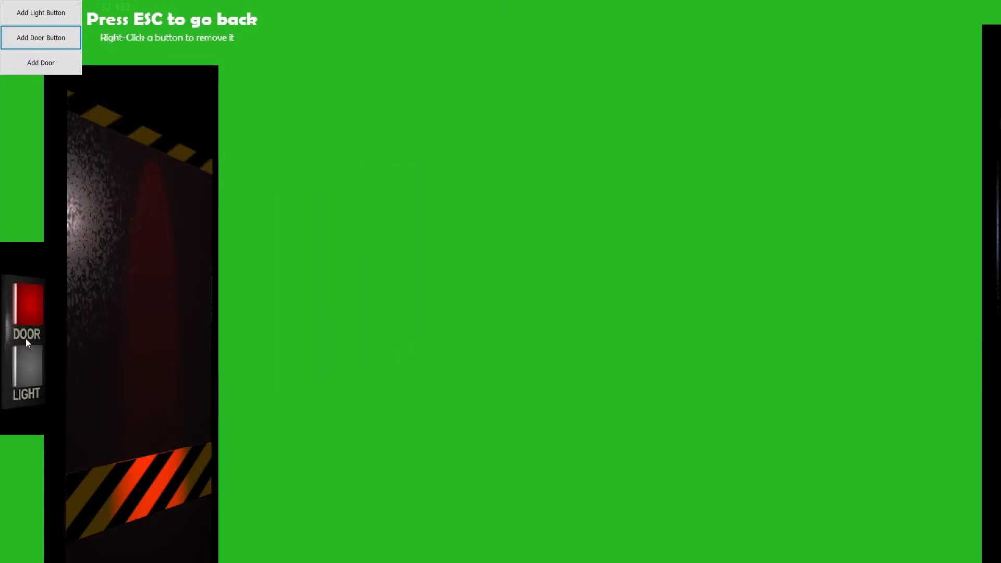
left_click(26, 339)
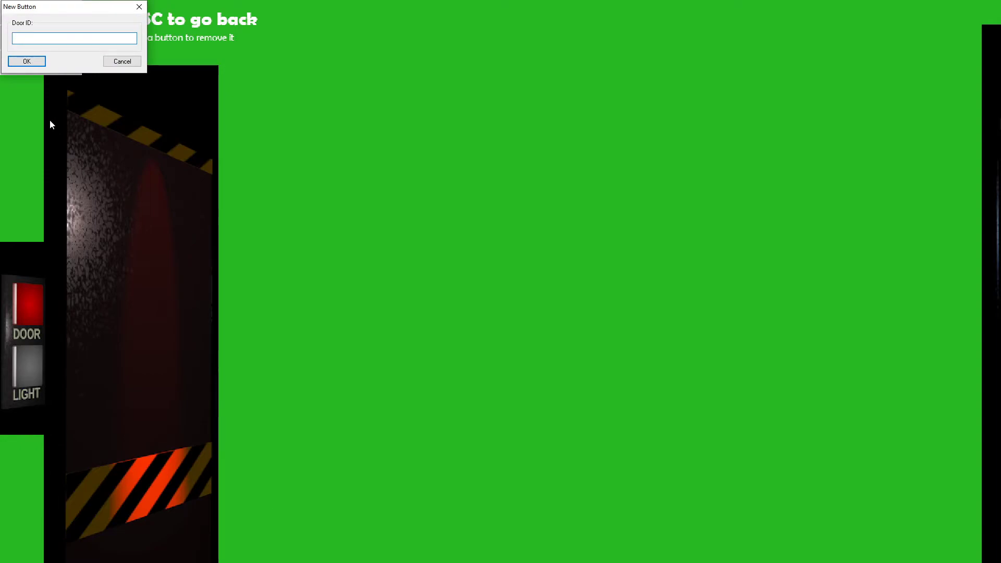
type("Left_Doo")
key("Return")
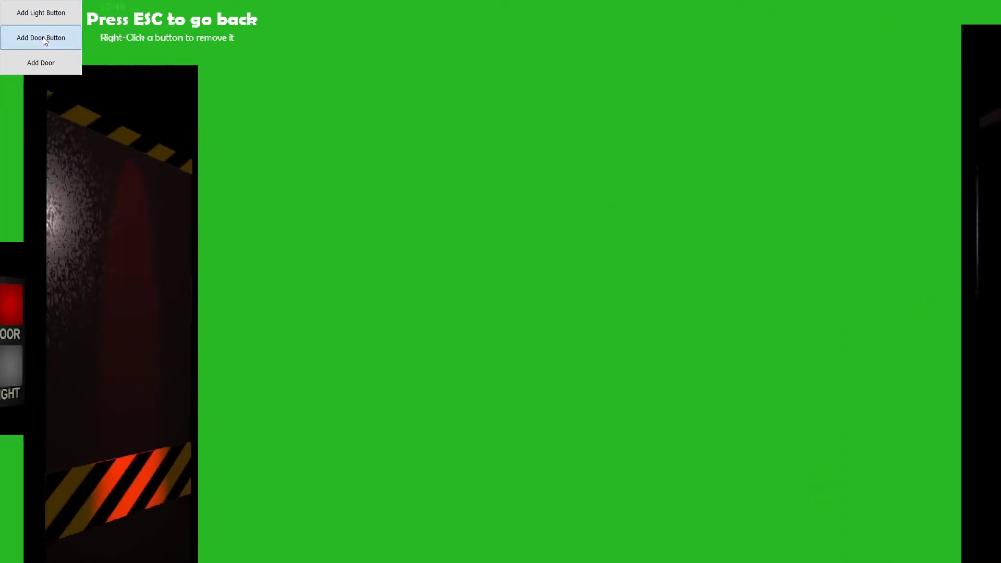
Step: Start adding a door button using the right-side DOOR/LIGHT panel image from the Desktop's Textures > Buttons folder
left_click(40, 37)
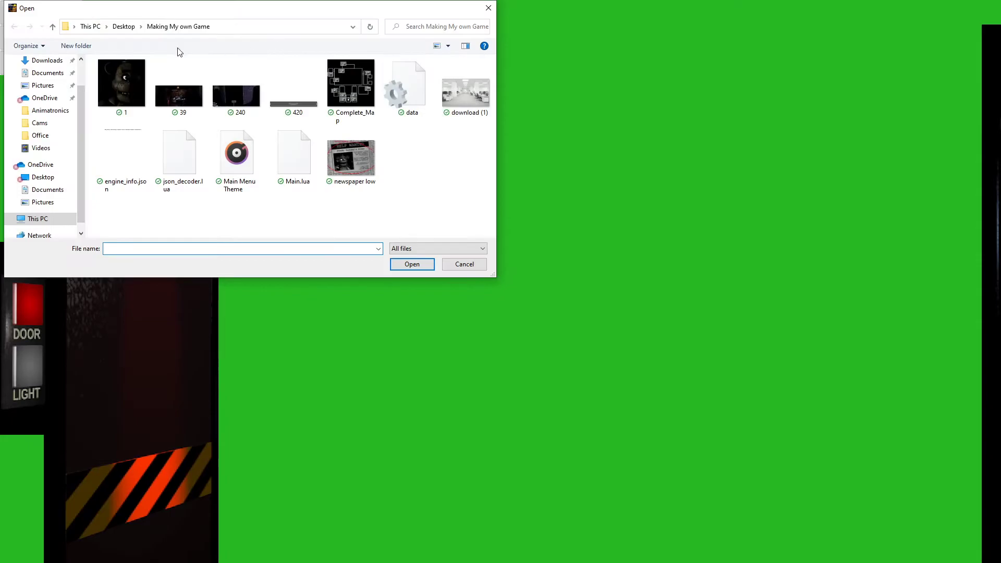
scroll(36, 92, "up", 1)
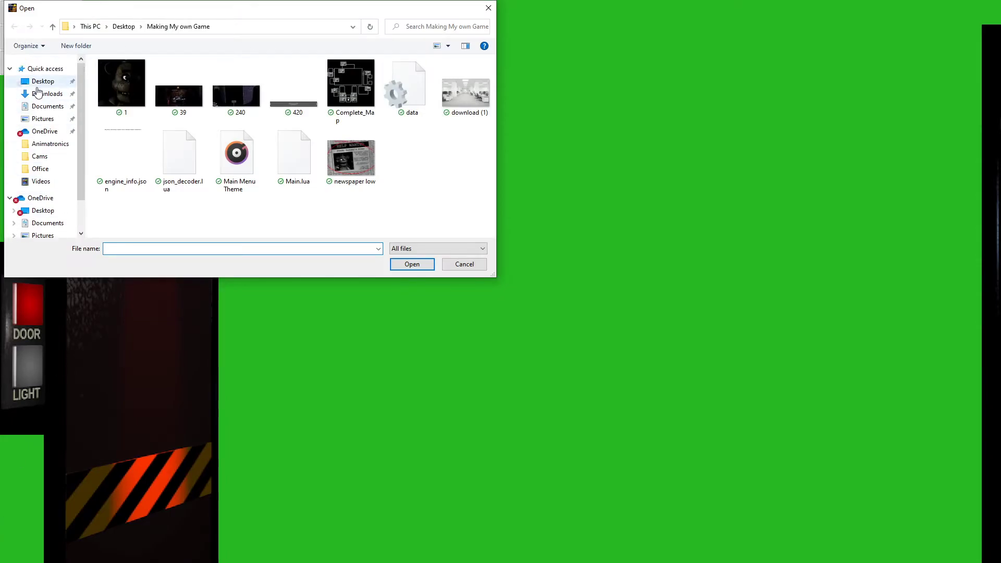
left_click(40, 82)
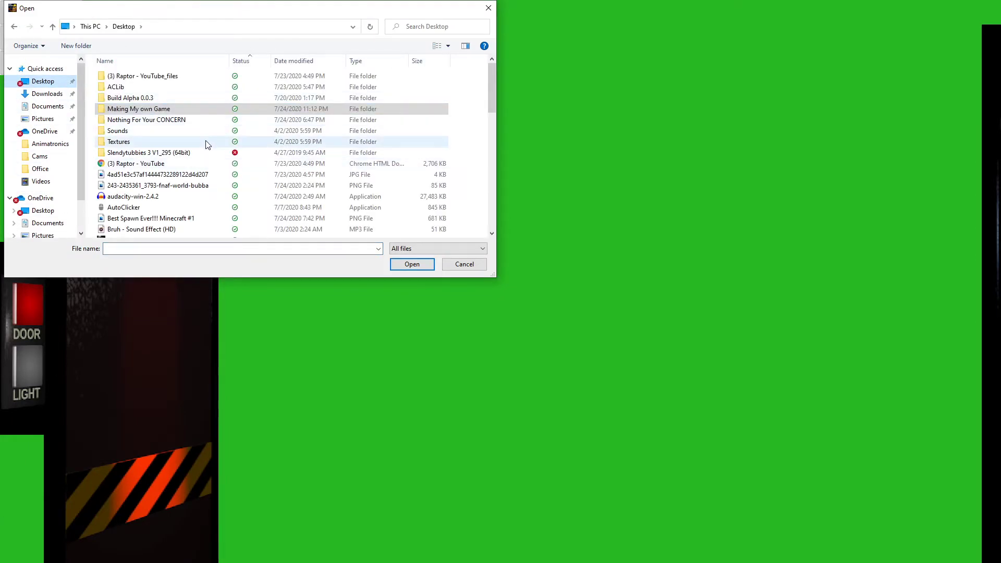
double_click(207, 144)
scroll(363, 174, "down", 1)
scroll(364, 175, "up", 1)
scroll(360, 174, "down", 2)
scroll(355, 167, "up", 2)
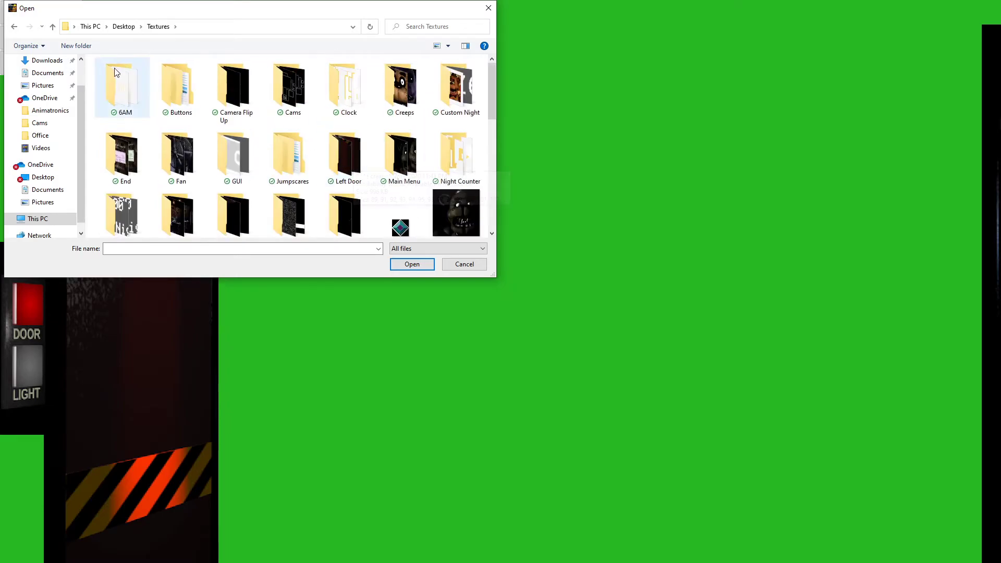
double_click(169, 88)
double_click(167, 89)
double_click(236, 83)
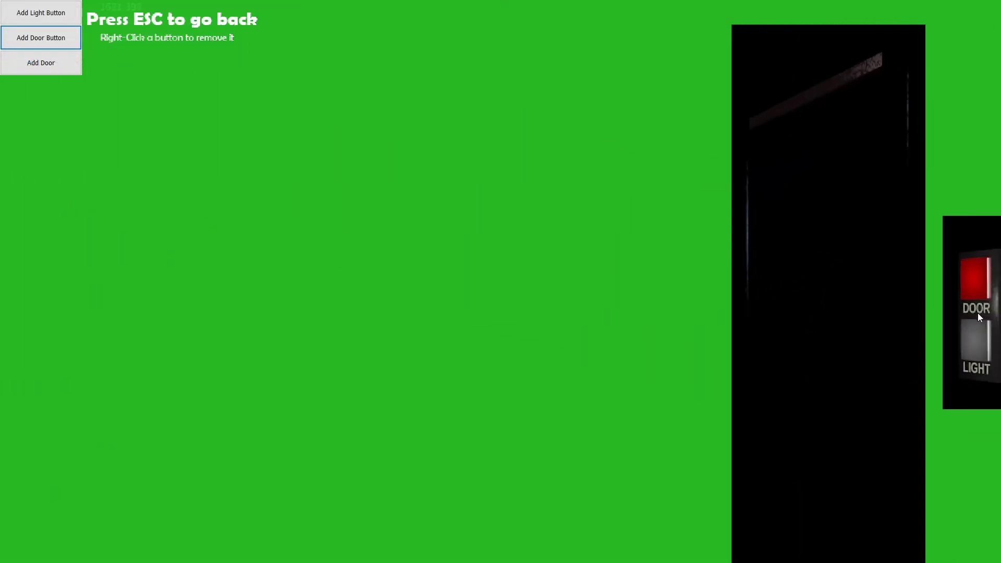
Step: Place the door button beside the right door's outer edge, enter Right_Door as its door ID and leave the button editor
left_click(957, 315)
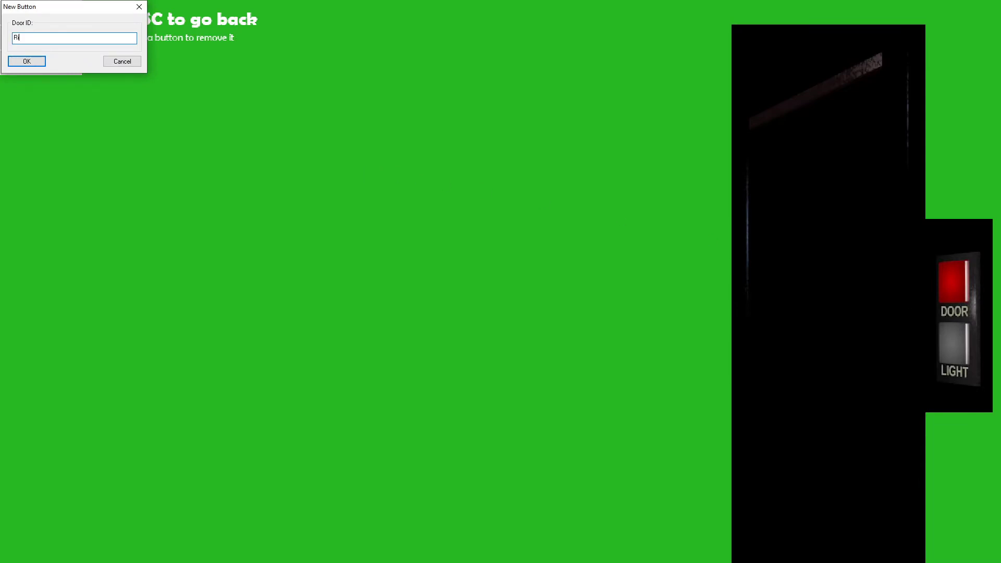
type("Right_Door")
key("Return")
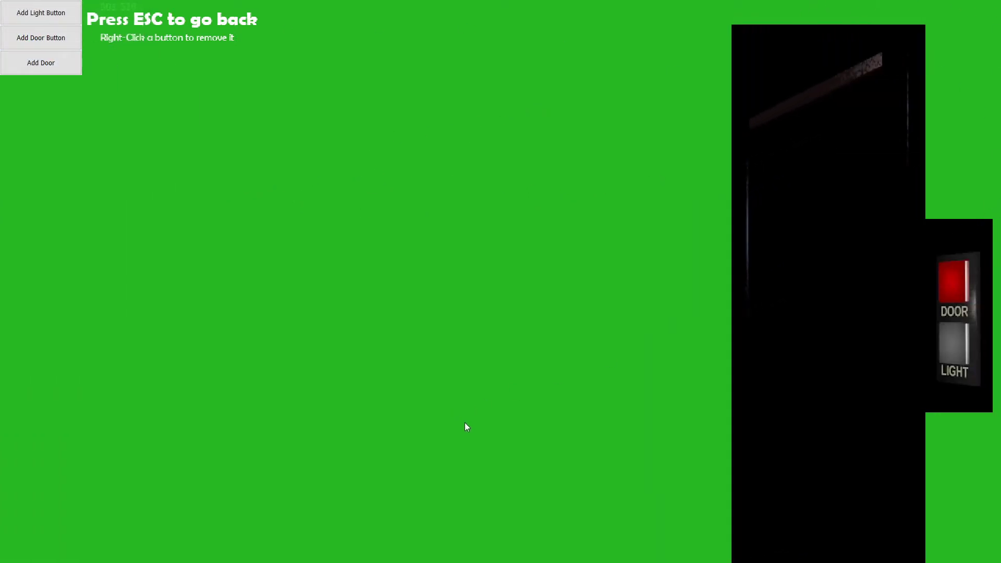
key("Escape")
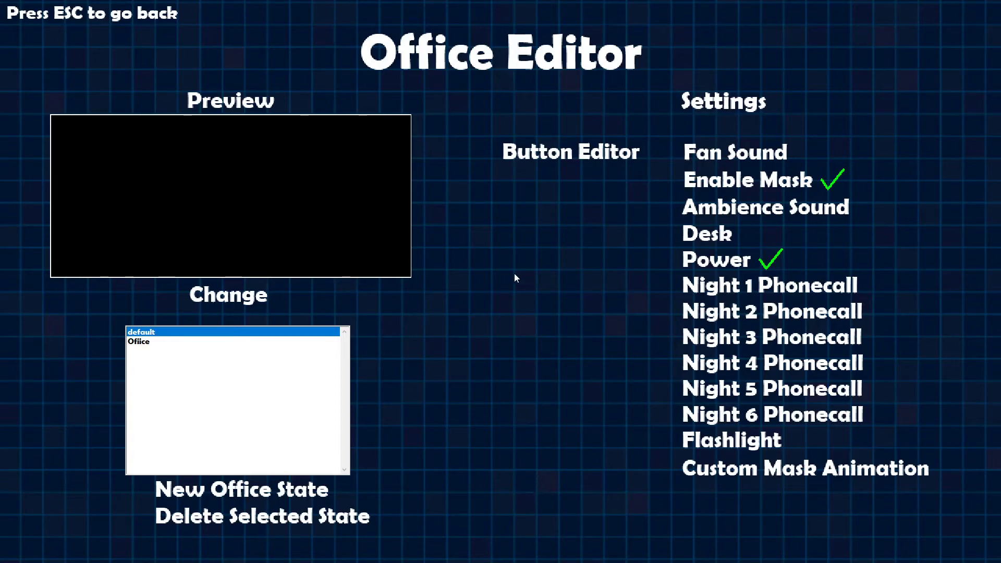
Step: Preview the Ofiice office state and open its image picker without choosing a file
left_click(235, 342)
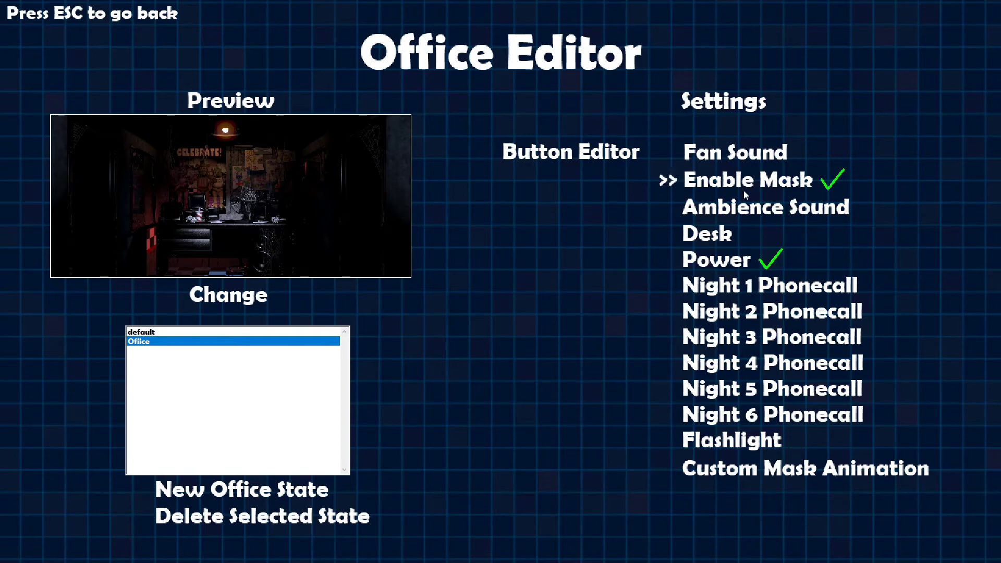
left_click(245, 295)
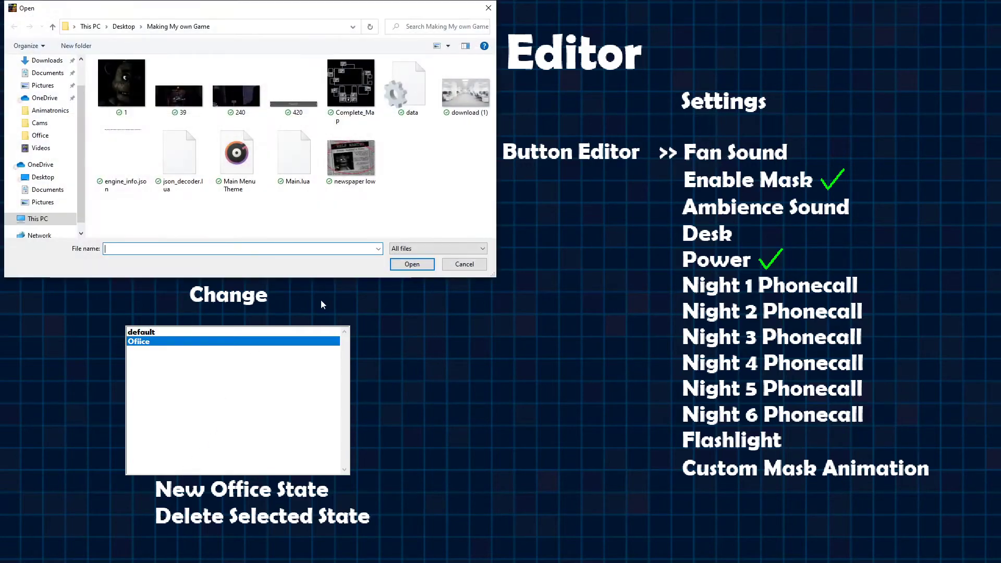
left_click(458, 266)
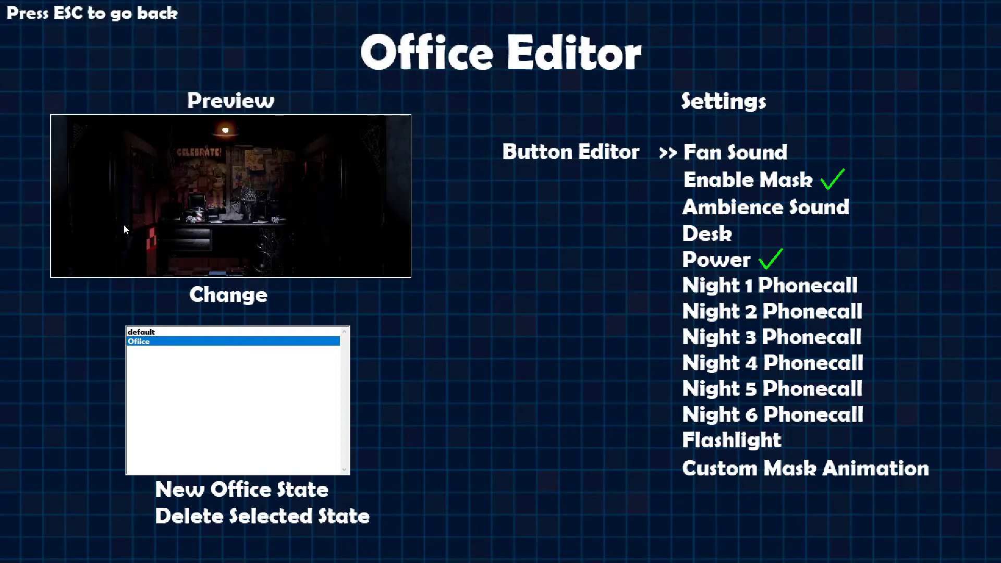
key("Escape")
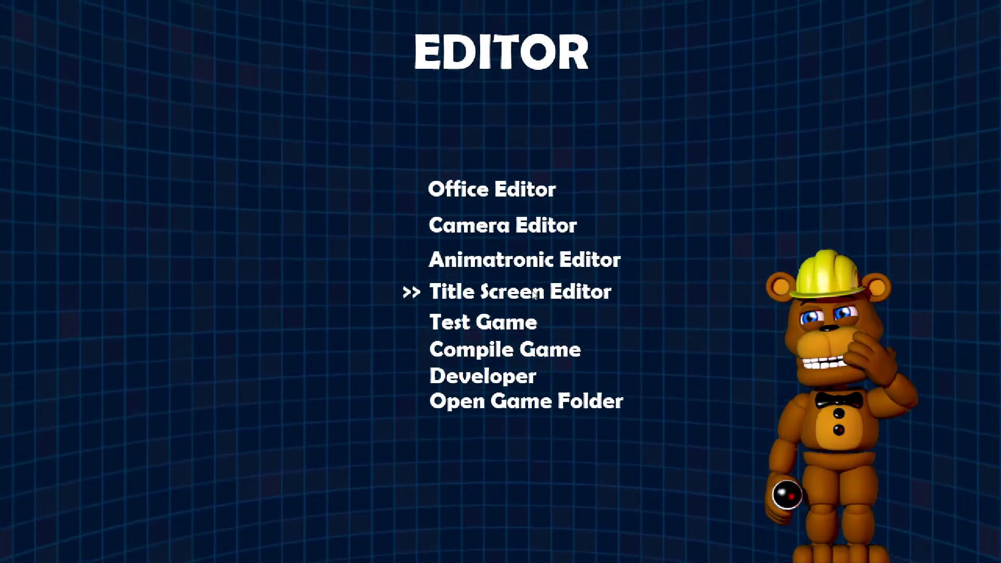
left_click(532, 292)
key("Escape")
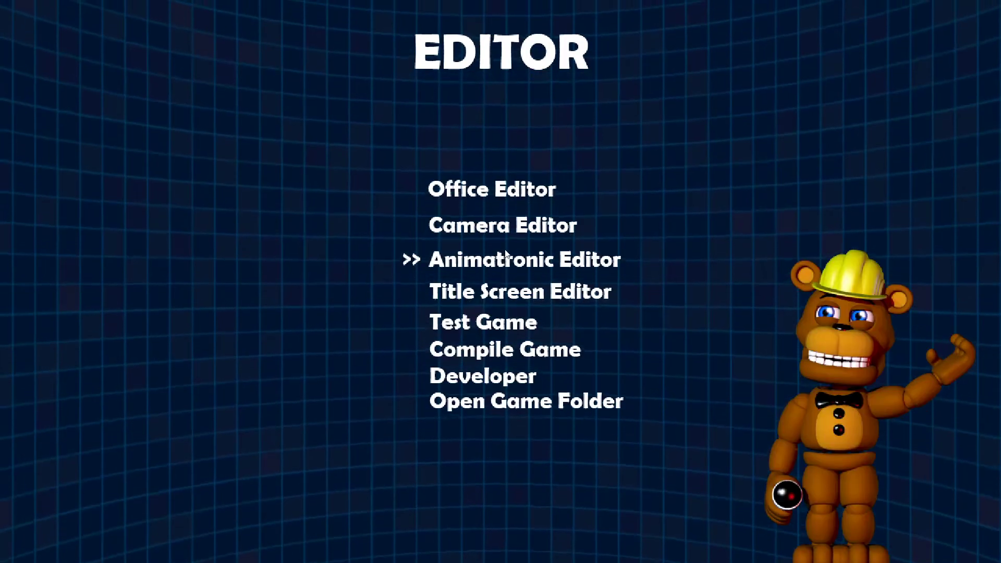
left_click(501, 191)
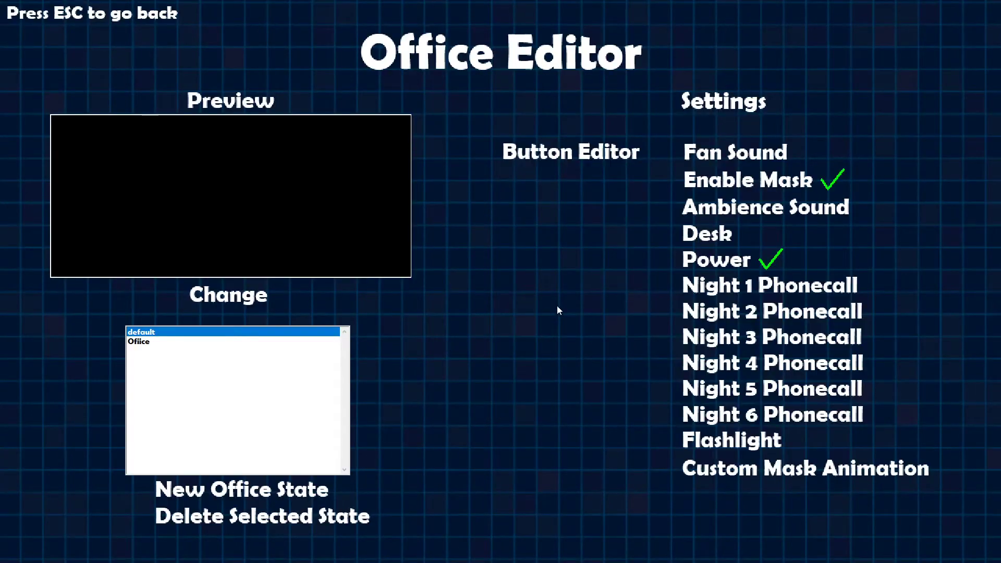
key("Escape")
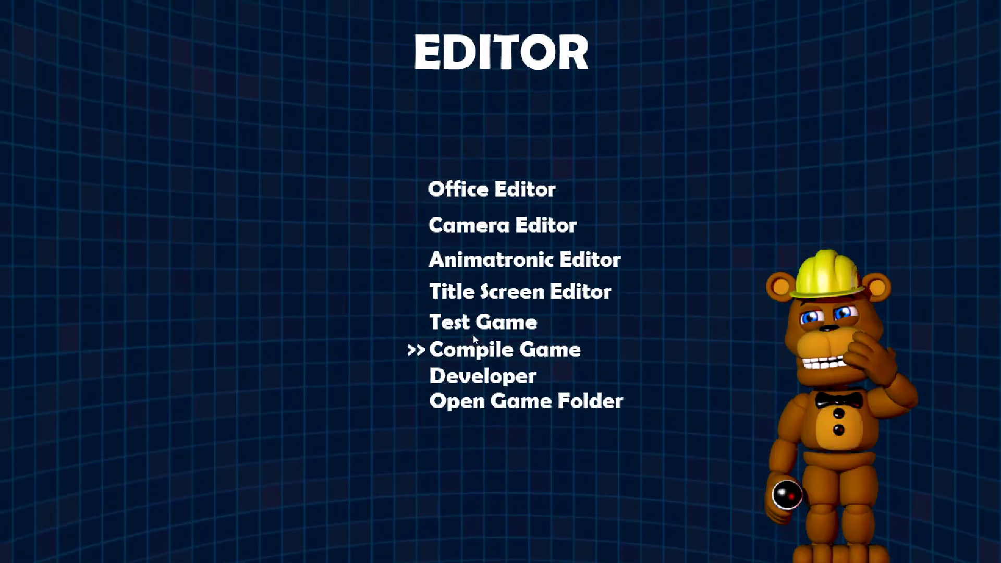
Step: In the Office Editor, assign voiceover4 from the Desktop's Sounds > Calls folder as the Night 1 phone call
left_click(461, 190)
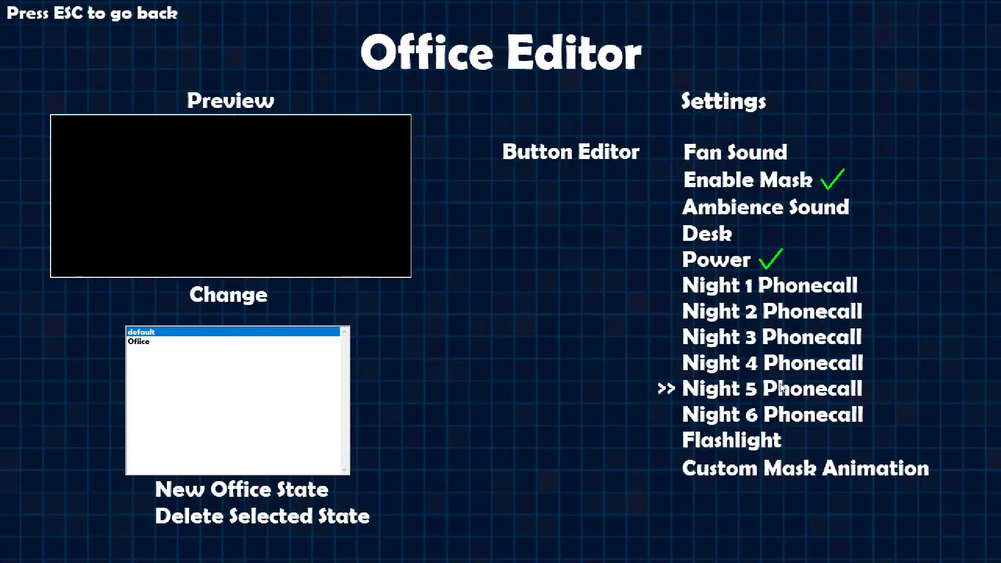
left_click(772, 286)
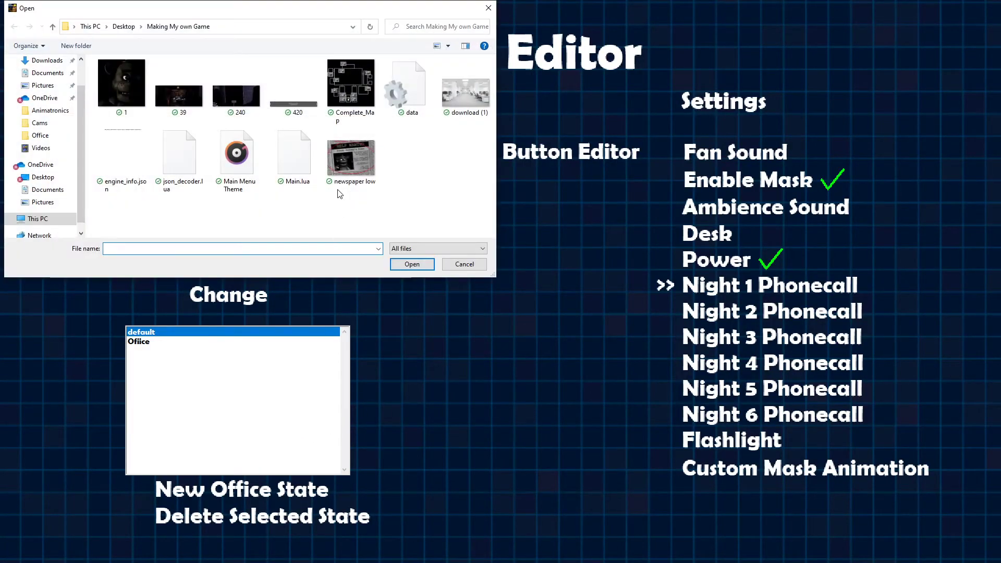
scroll(39, 88, "up", 2)
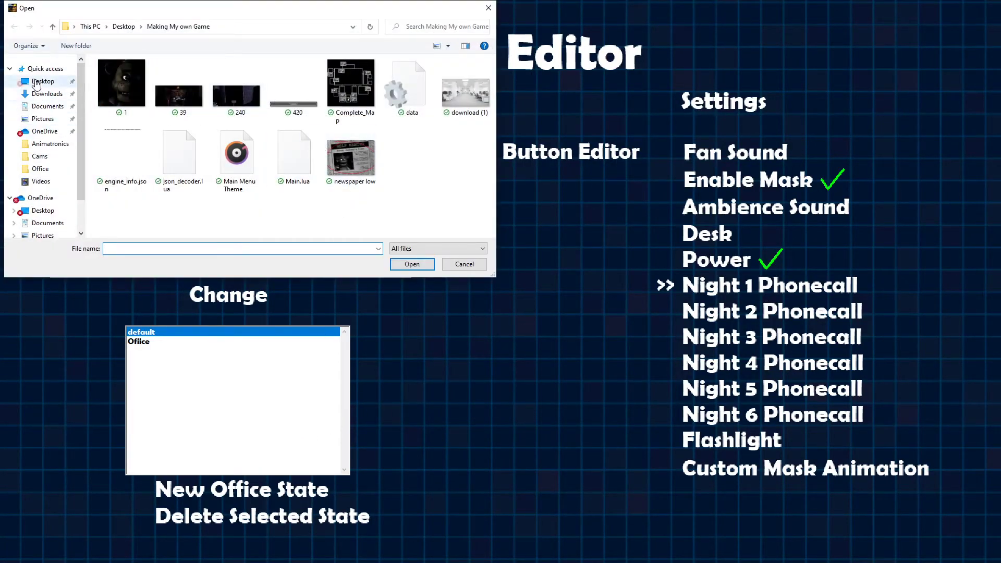
left_click(40, 82)
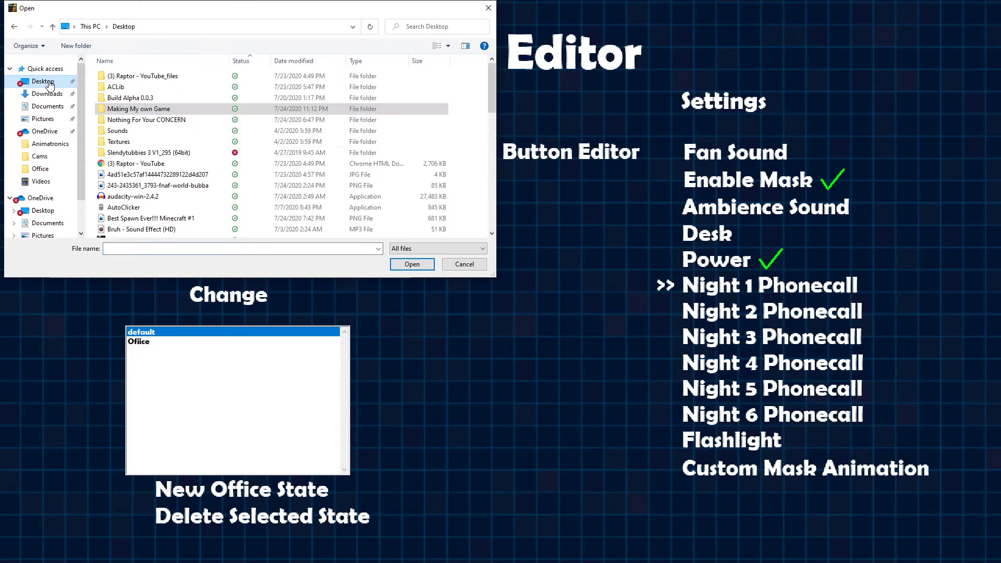
double_click(118, 131)
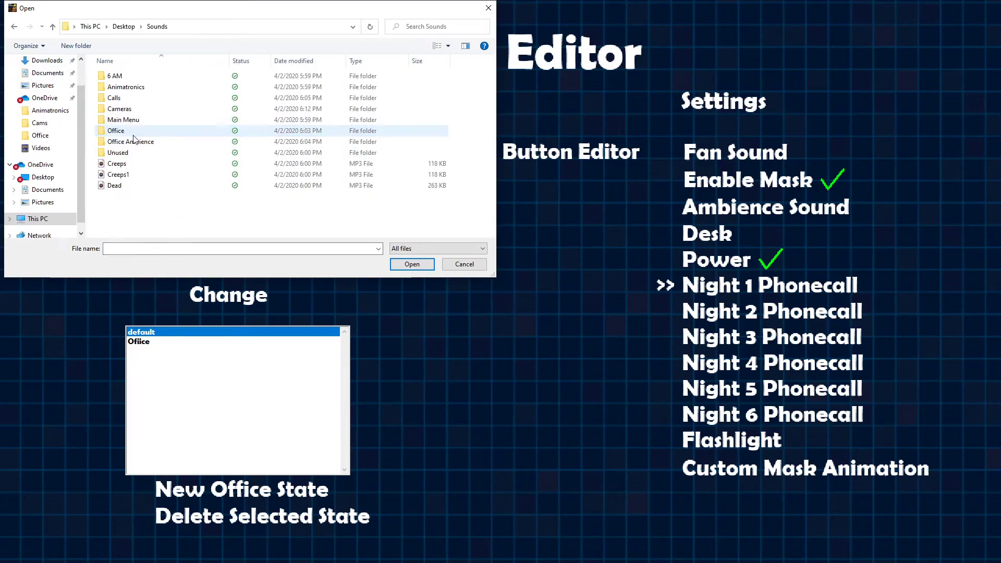
double_click(138, 98)
left_click(140, 86)
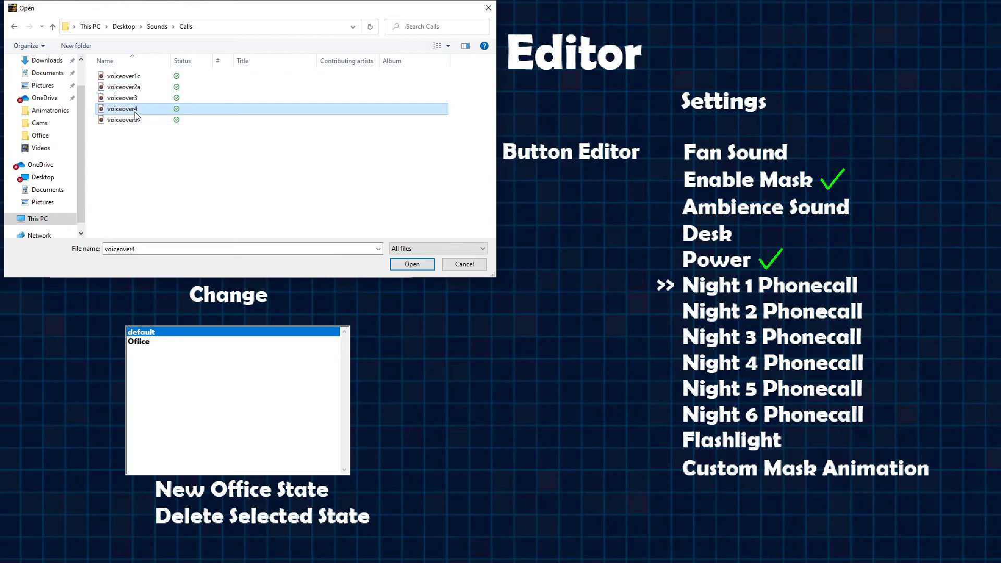
left_click(413, 264)
key("super")
left_click(482, 414)
key("Escape")
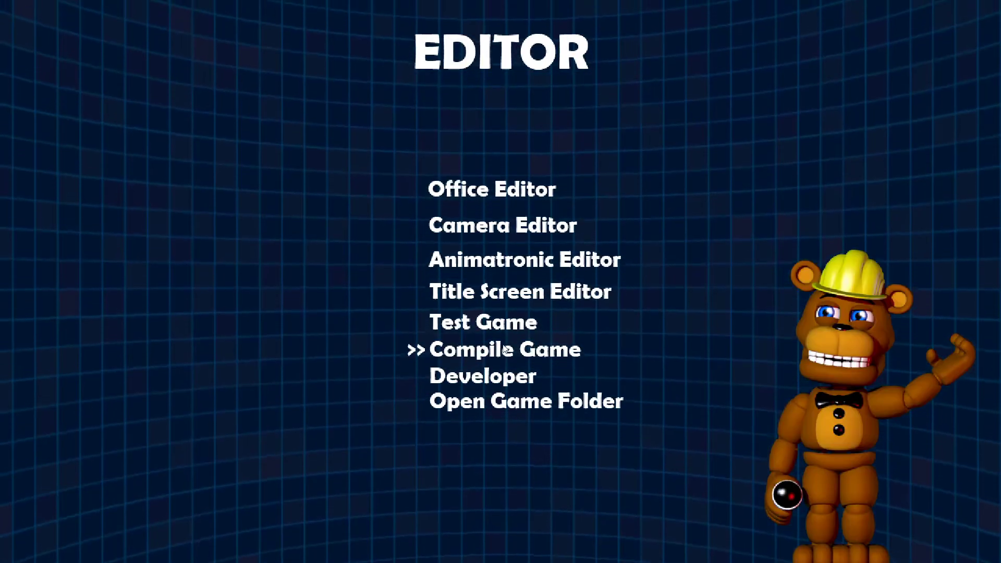
Step: Launch a test of the game and start a new game from its title screen
left_click(500, 324)
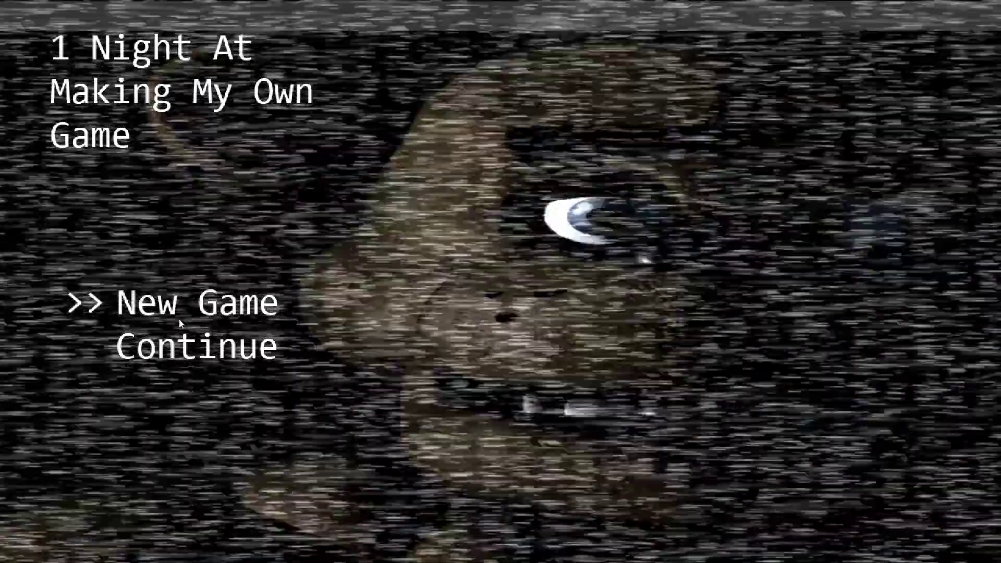
left_click(192, 303)
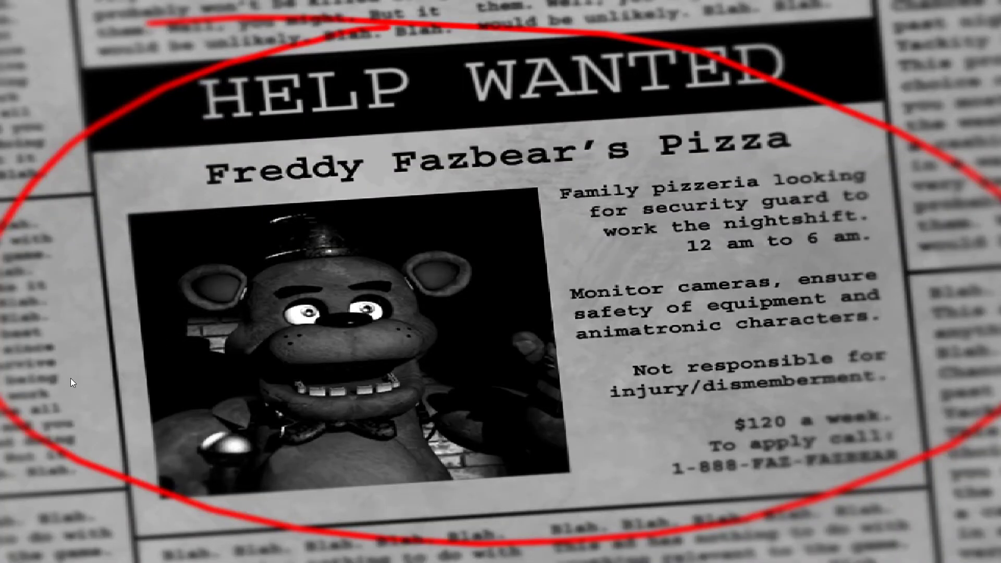